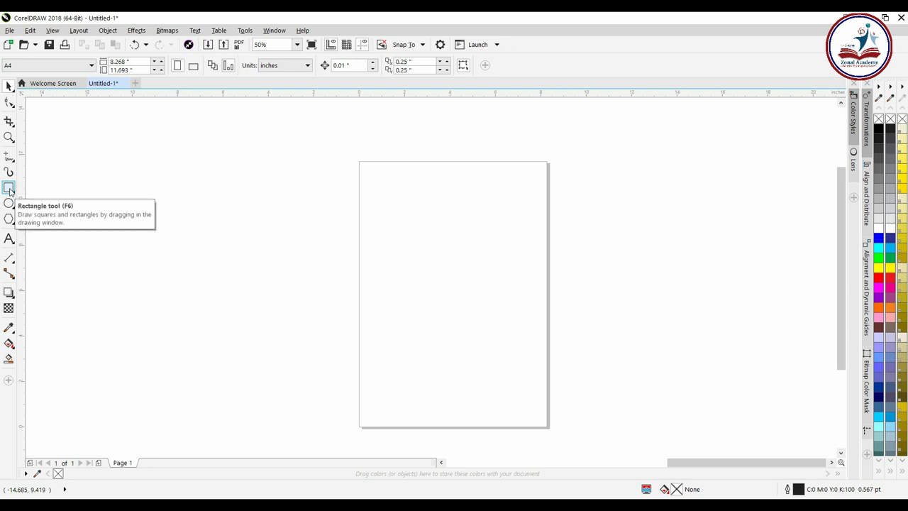
# Draw a rectangle about 6.23 by 7.35 inches on the page and activate the Shape tool.
pyautogui.click(10, 188)
pyautogui.moveTo(389, 203); pyautogui.dragTo(532, 370)
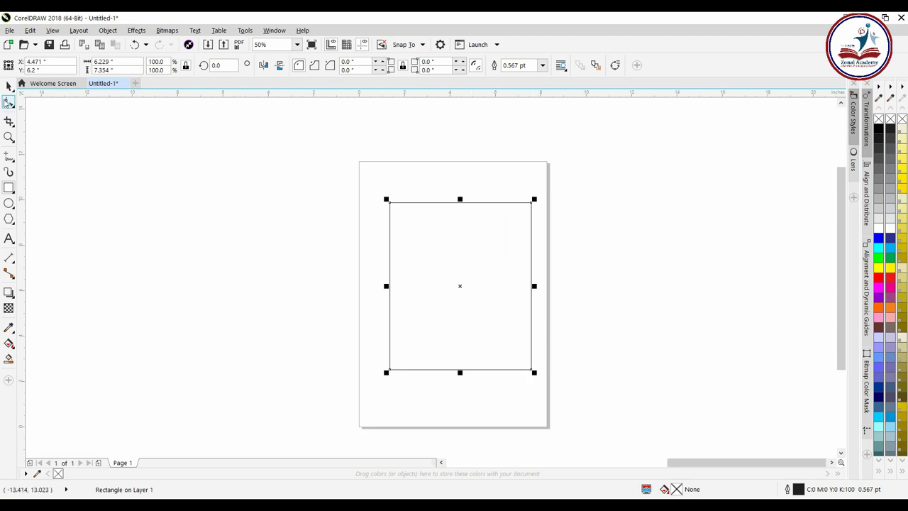
pyautogui.click(8, 86)
pyautogui.scroll(2, 408, 247)
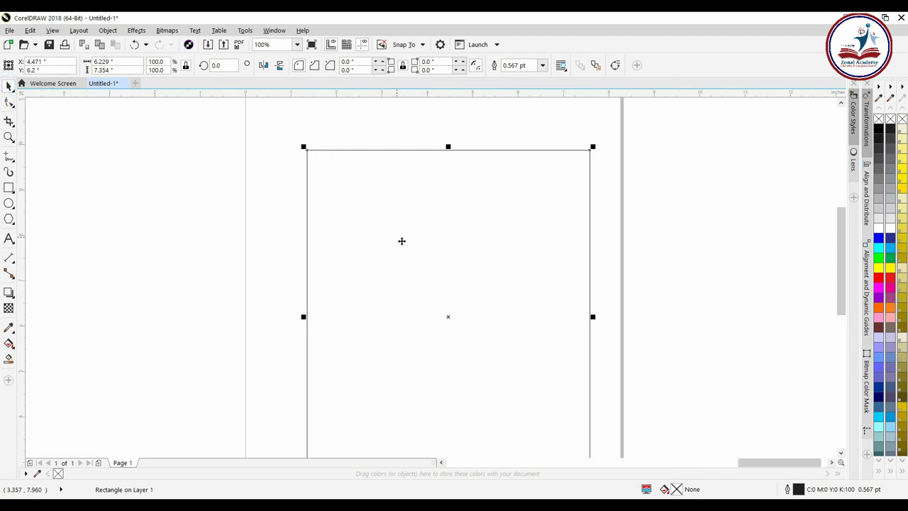
pyautogui.scroll(-2, 402, 241)
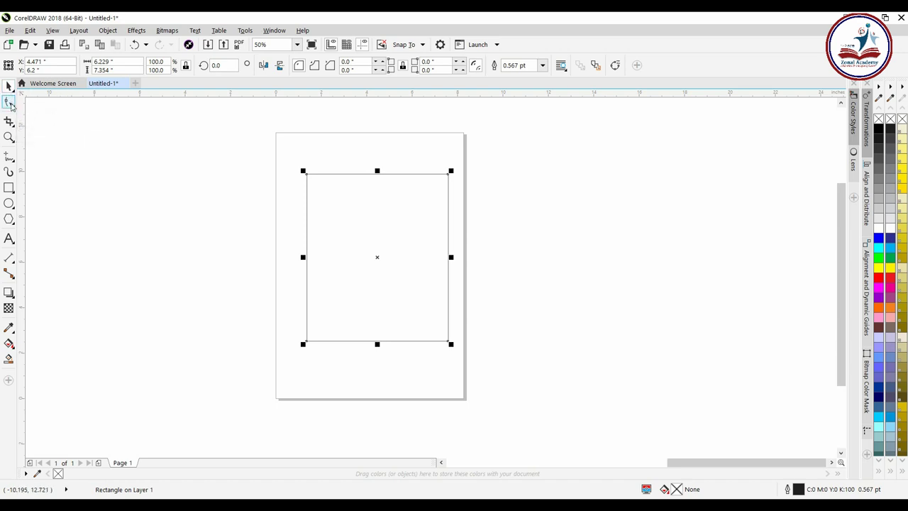
pyautogui.click(10, 103)
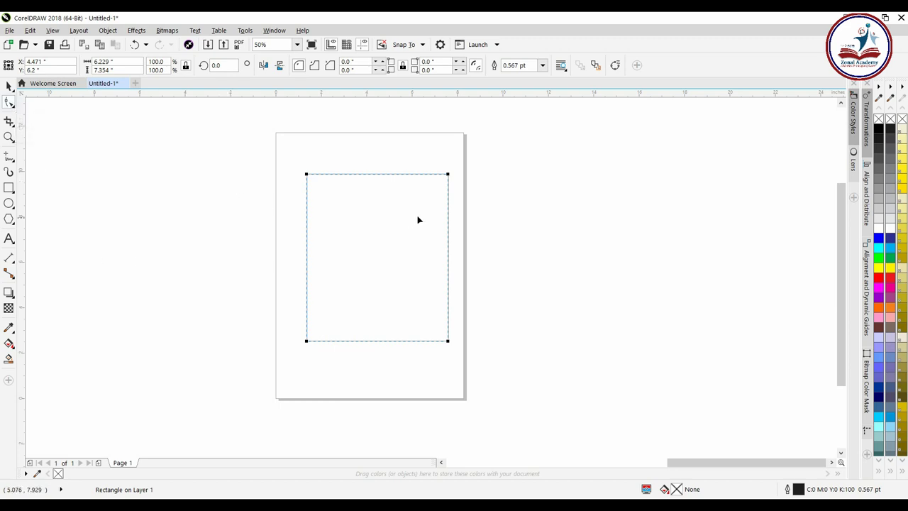
# Try converting the rectangle to curves for node editing, and undo the conversion.
pyautogui.scroll(2, 306, 176)
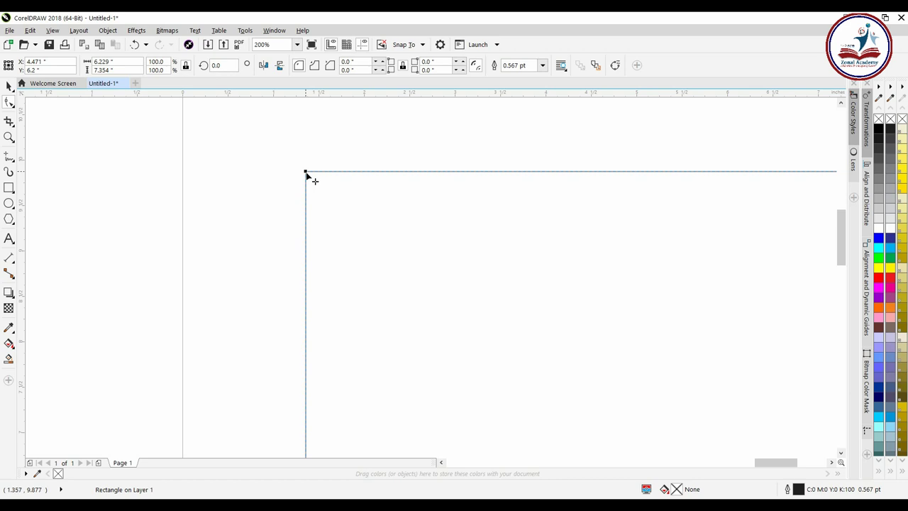
pyautogui.scroll(-1, 307, 176)
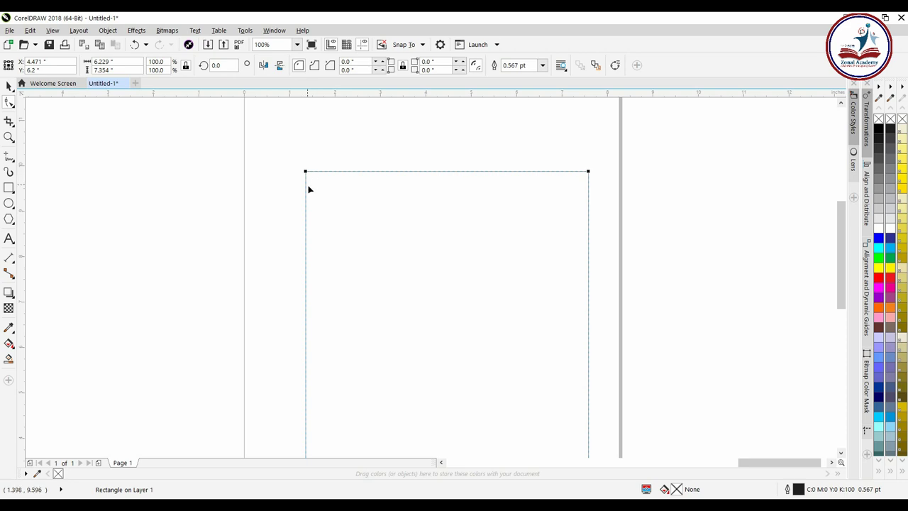
pyautogui.moveTo(314, 194); pyautogui.dragTo(298, 179)
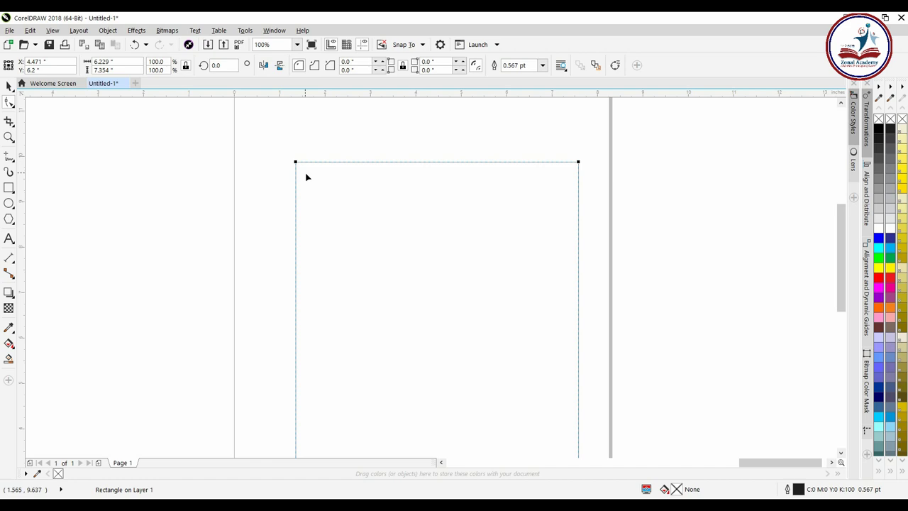
pyautogui.hotkey('ctrl', 'q')
pyautogui.moveTo(359, 186); pyautogui.dragTo(308, 184)
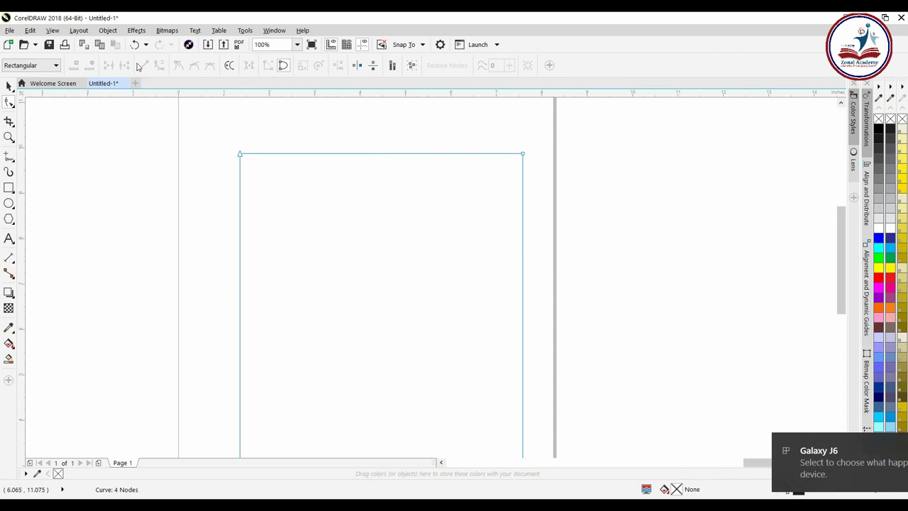
pyautogui.hotkey('ctrl', 'z')
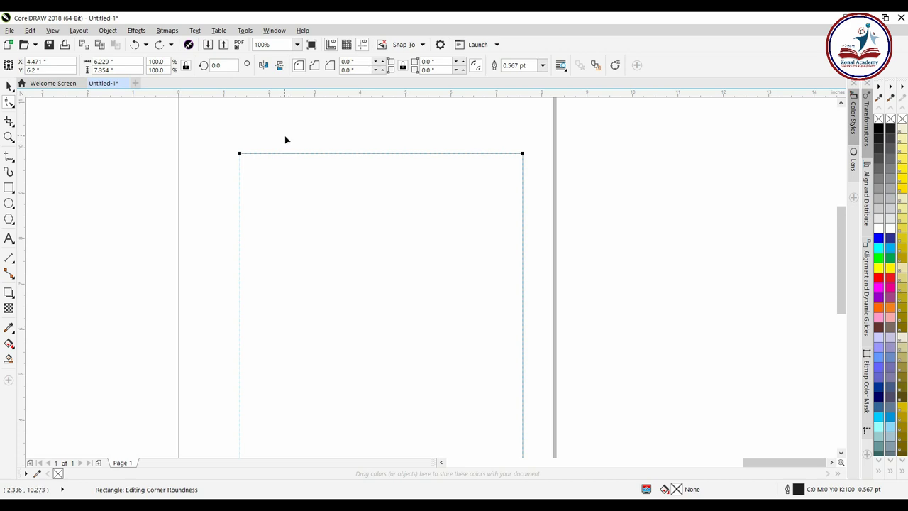
# Convert the rectangle to curves.
pyautogui.click(110, 30)
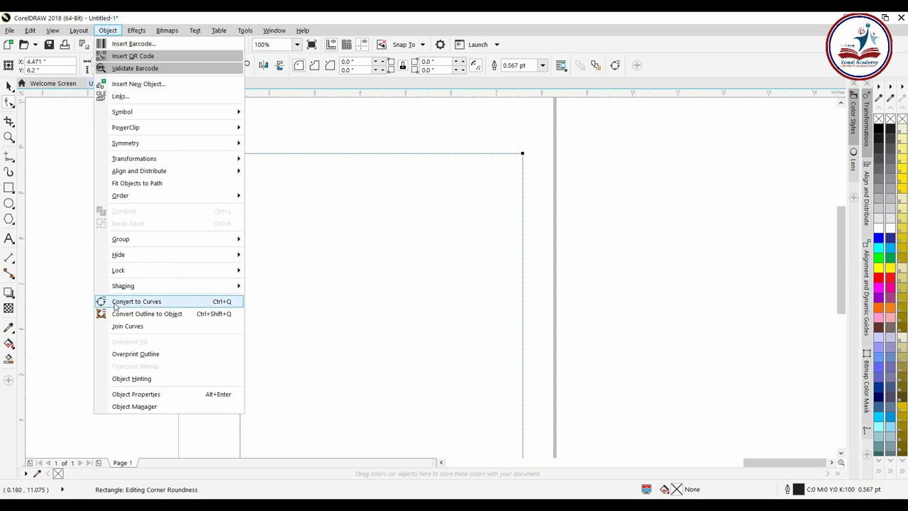
pyautogui.click(221, 304)
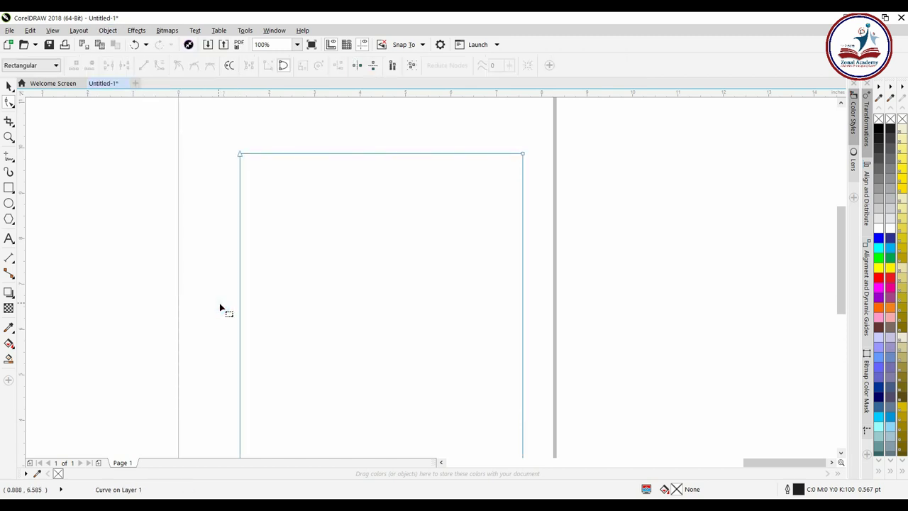
pyautogui.scroll(-2, 330, 192)
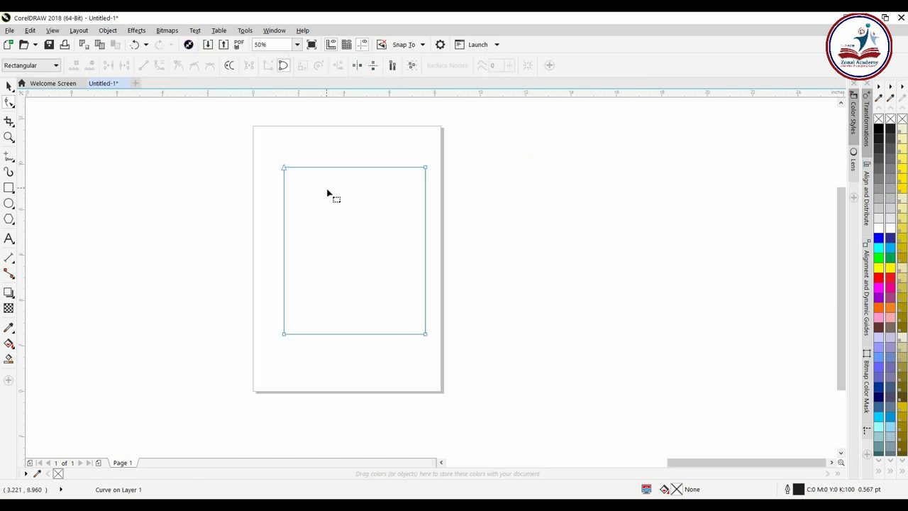
# Add a node on the upper part of the rectangle's left edge and another near the middle of its top edge.
pyautogui.moveTo(327, 191); pyautogui.dragTo(314, 186)
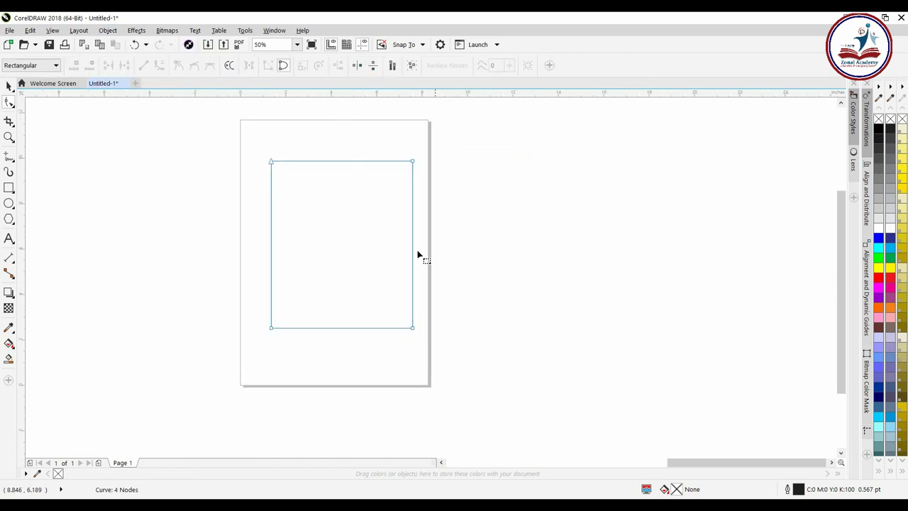
pyautogui.scroll(2, 300, 170)
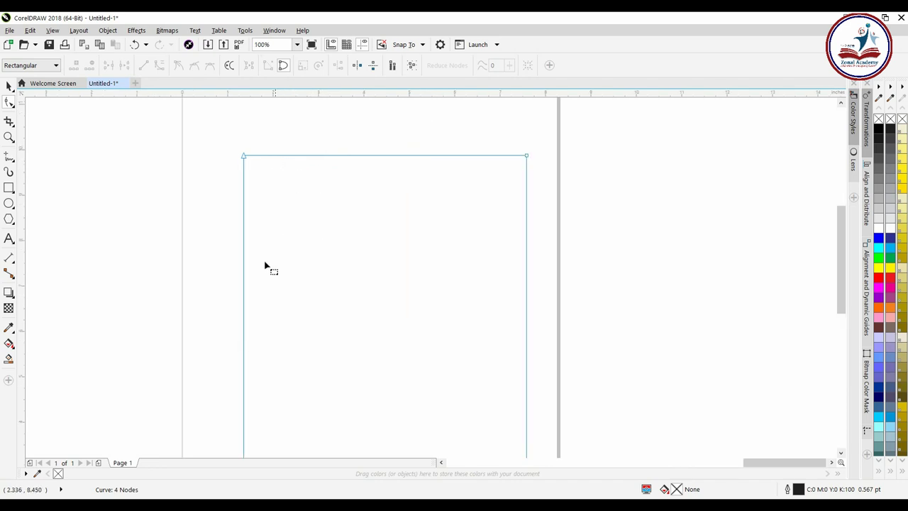
pyautogui.doubleClick(243, 210)
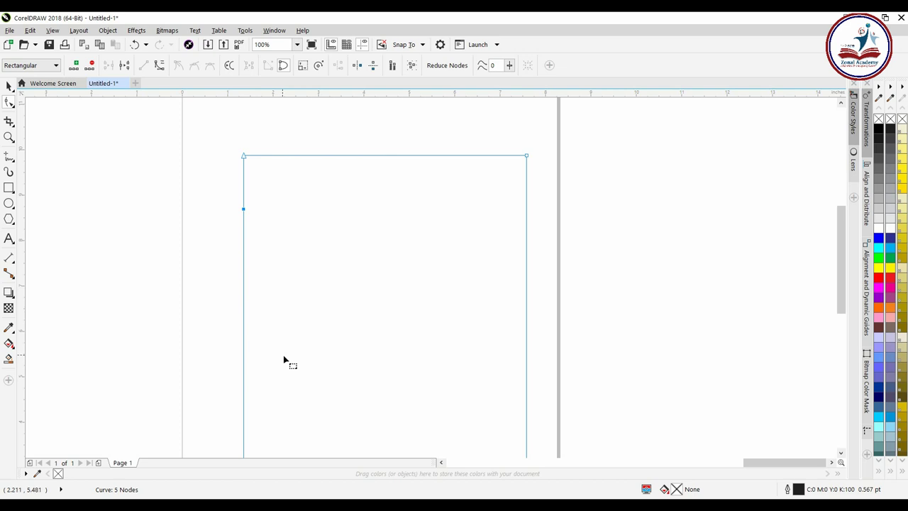
pyautogui.click(348, 155)
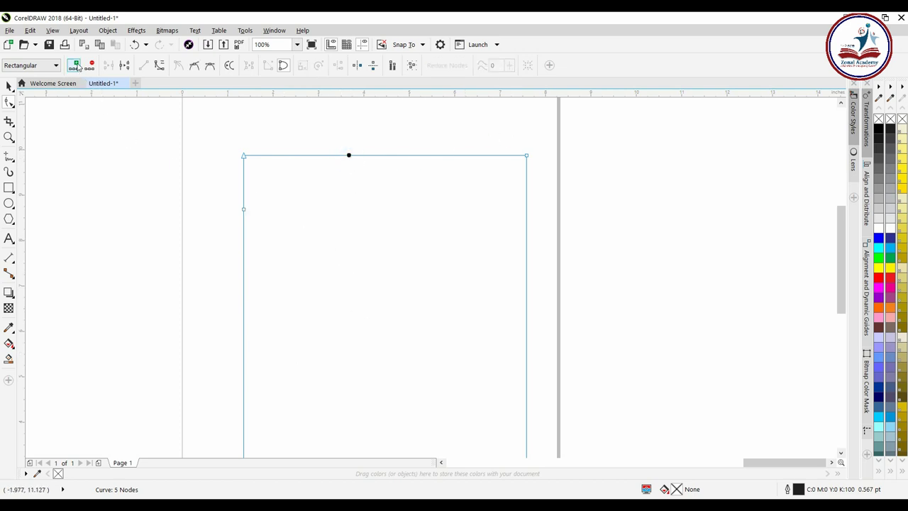
pyautogui.click(75, 66)
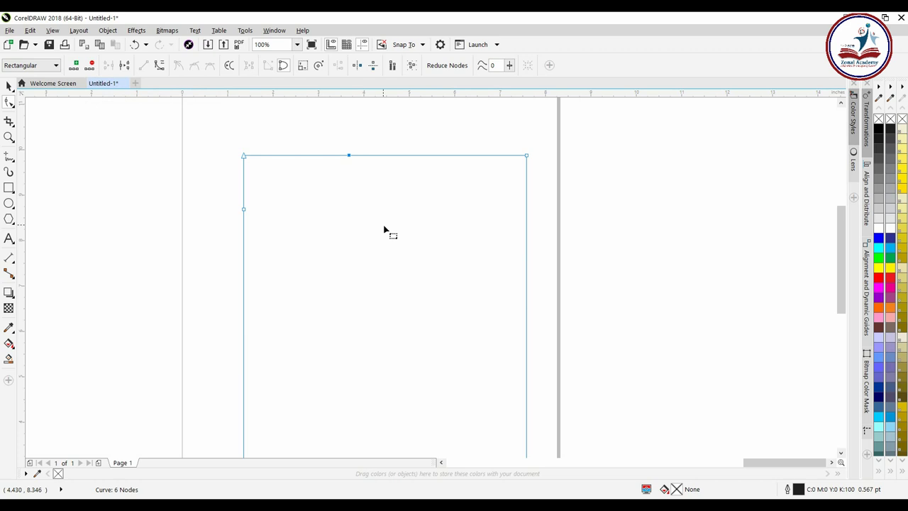
# Delete the extra nodes from the rectangle's top edge and left edge.
pyautogui.click(360, 138)
pyautogui.click(91, 66)
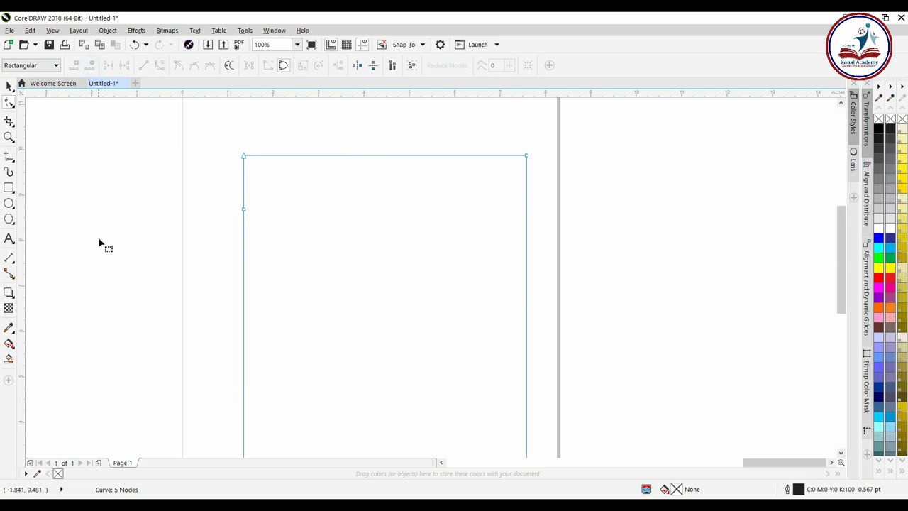
pyautogui.doubleClick(245, 211)
# Add a node on the upper part of the rectangle's left edge and break the curve at that node.
pyautogui.click(244, 225)
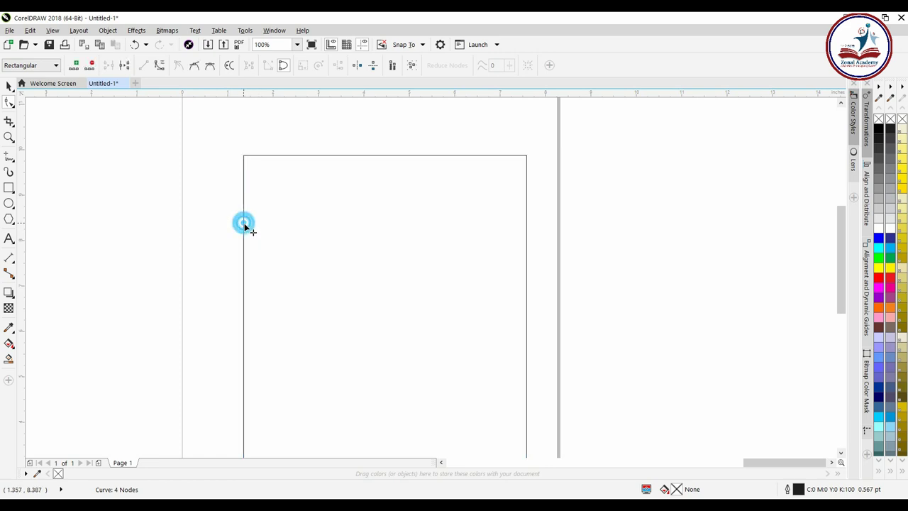
pyautogui.doubleClick(244, 224)
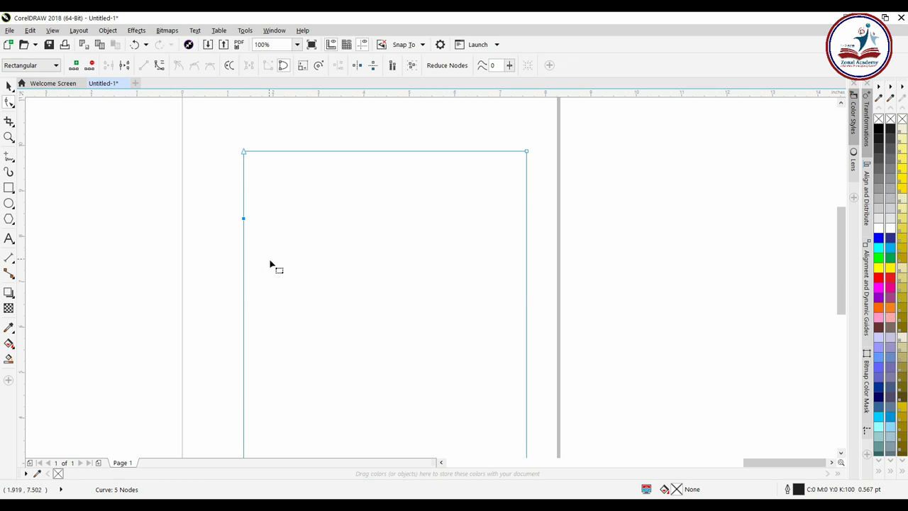
pyautogui.click(124, 66)
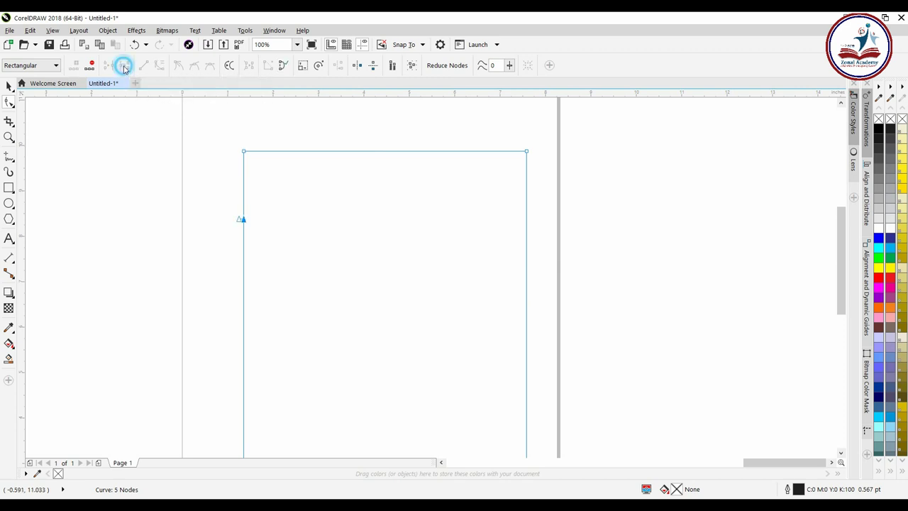
pyautogui.click(287, 260)
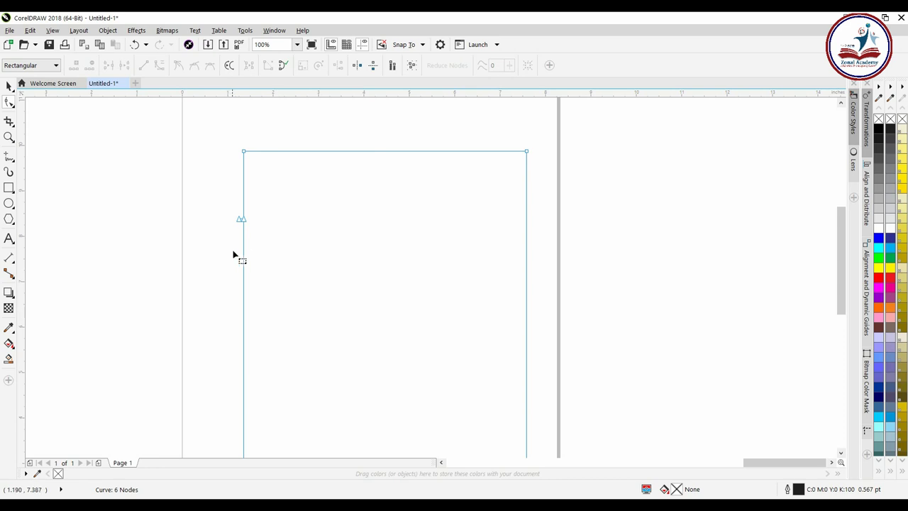
# Add one node above and one node below the break on the rectangle's left edge.
pyautogui.doubleClick(244, 201)
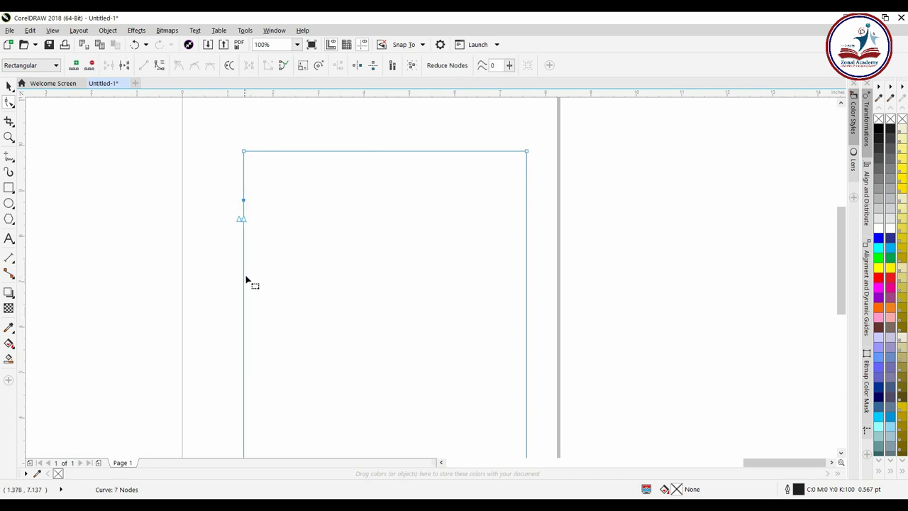
pyautogui.click(244, 276)
# Try moving an open end of the break inward with and without the node above it, and restore the end and node.
pyautogui.moveTo(249, 222); pyautogui.dragTo(341, 211)
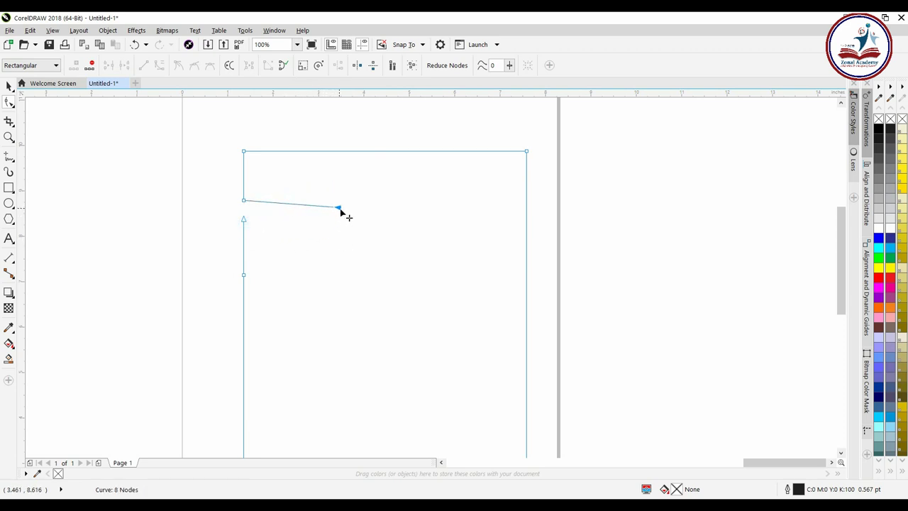
pyautogui.press('Delete')
pyautogui.click(243, 199)
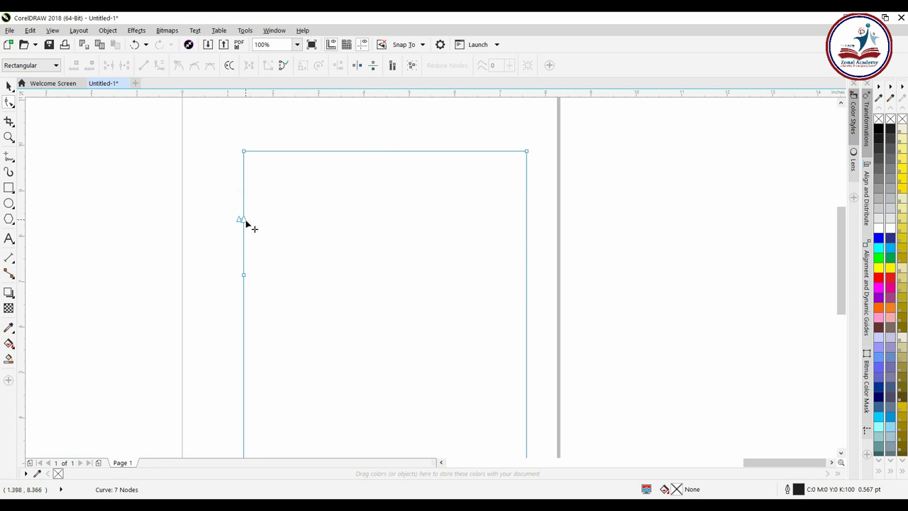
pyautogui.moveTo(245, 221); pyautogui.dragTo(319, 227)
pyautogui.hotkey('ctrl', 'z')
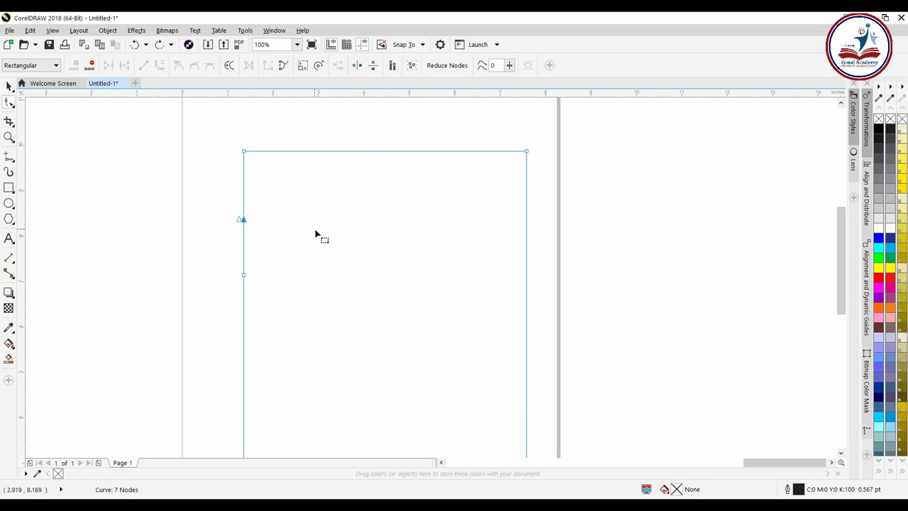
pyautogui.click(243, 200)
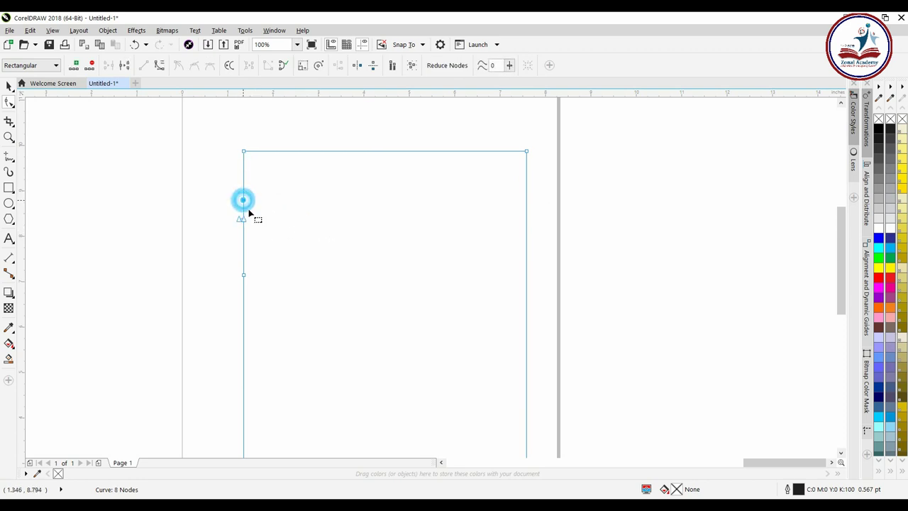
# Move the upper open end horizontally inward and the lower one inward and down, with a corner node added level with the lower left-edge node.
pyautogui.moveTo(246, 220); pyautogui.dragTo(399, 205)
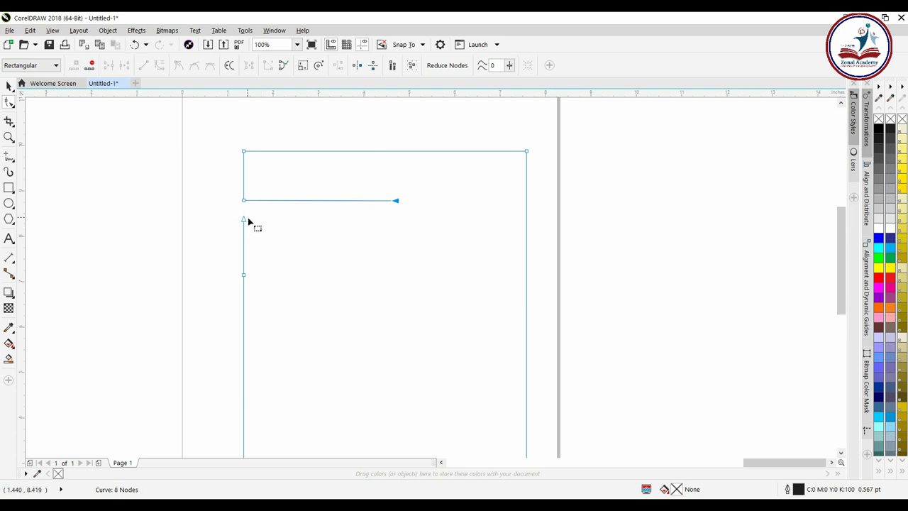
pyautogui.moveTo(244, 219); pyautogui.dragTo(402, 368)
pyautogui.click(402, 275)
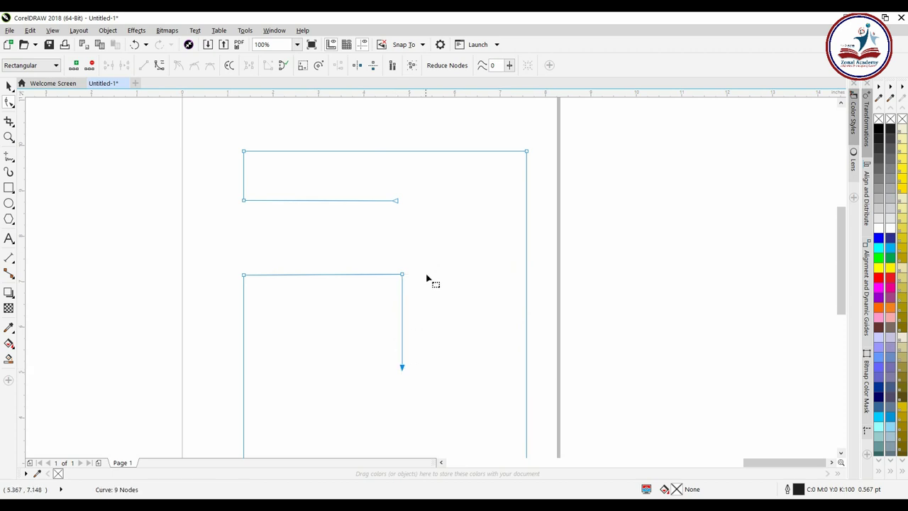
# Move the corner node of the lower open branch toward the left edge so both of its segments slant.
pyautogui.moveTo(402, 275); pyautogui.dragTo(335, 286)
pyautogui.scroll(-2, 403, 275)
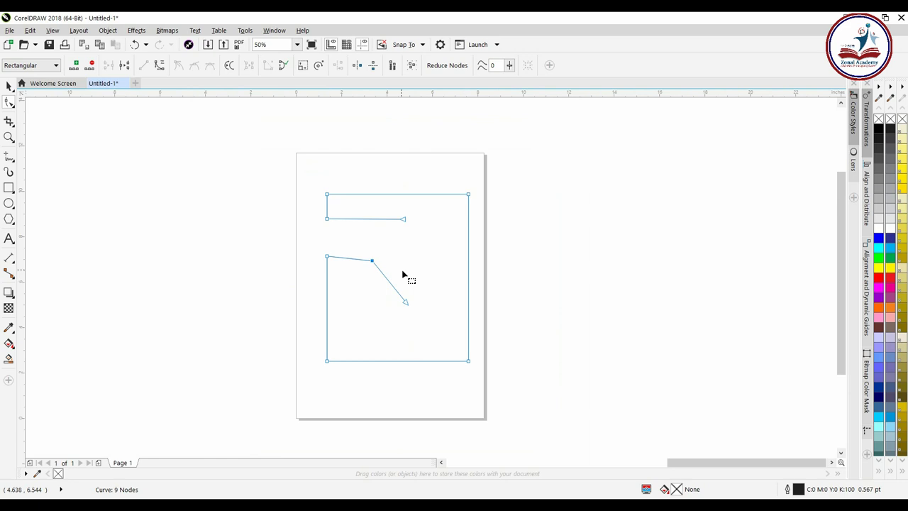
# Add a node near the middle of the shape's right edge and convert the segment above it to a curve.
pyautogui.scroll(-3, 400, 270)
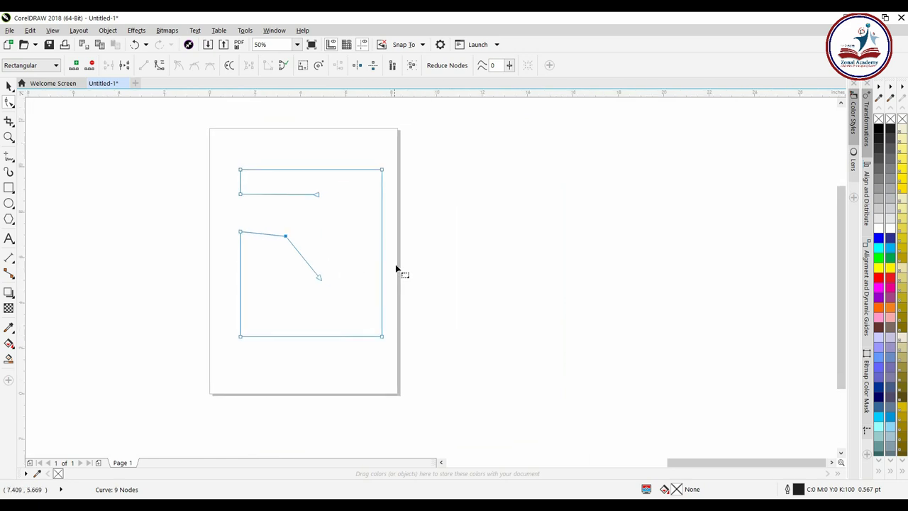
pyautogui.doubleClick(381, 247)
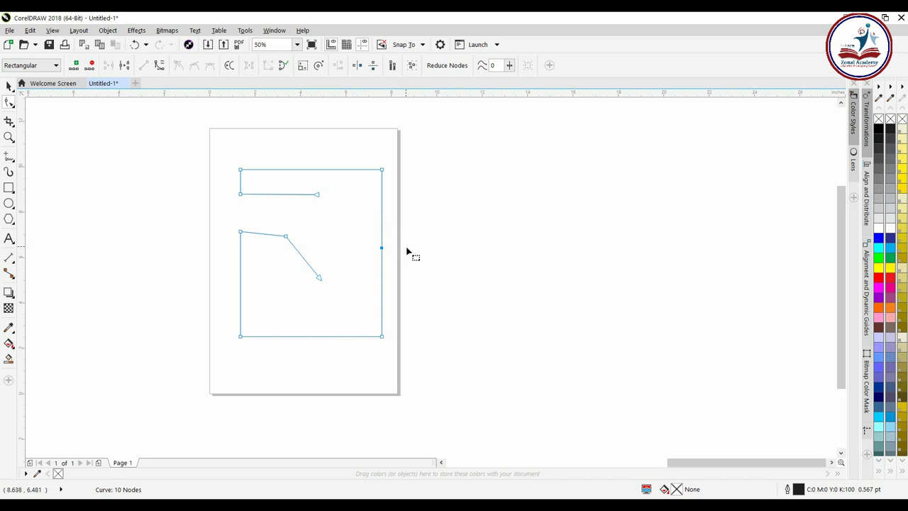
pyautogui.click(159, 65)
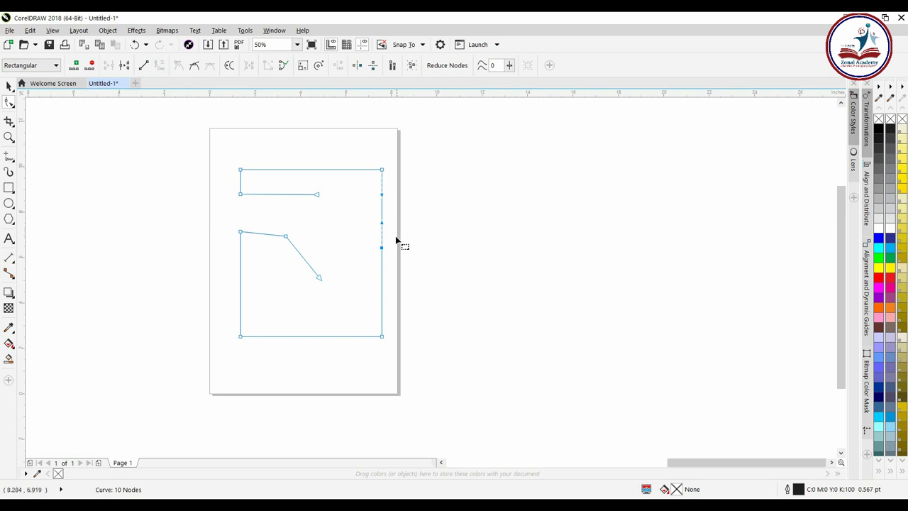
# Delete the middle node from the shape's right edge.
pyautogui.scroll(2, 395, 240)
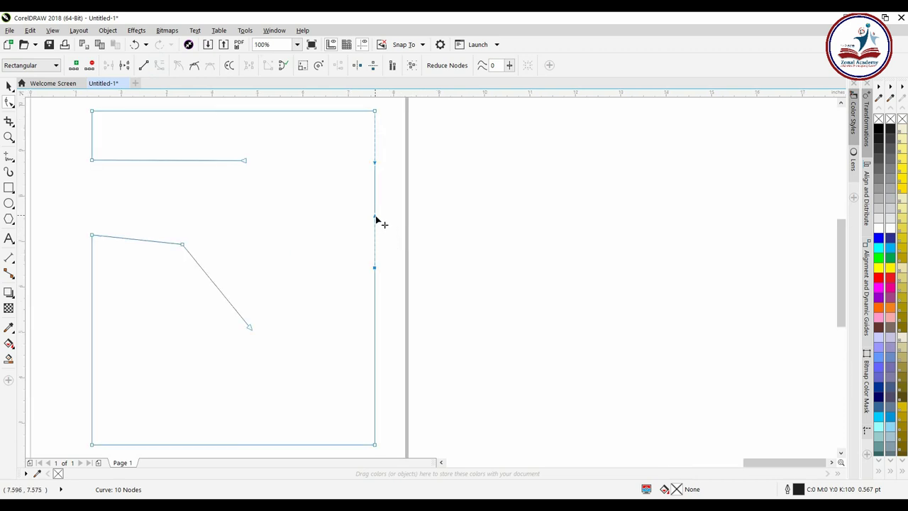
pyautogui.click(375, 269)
pyautogui.press('Delete')
pyautogui.scroll(-2, 381, 272)
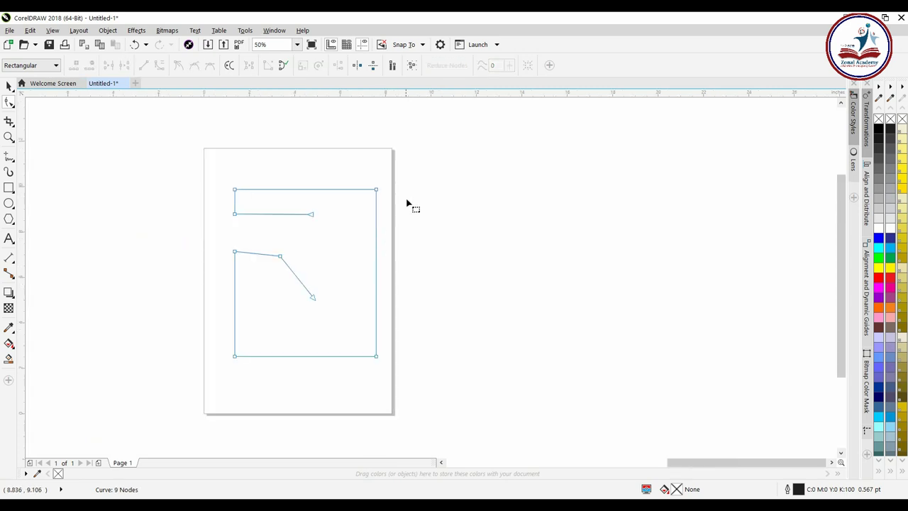
# Convert the straight segment between the two right-edge corner nodes to a curve.
pyautogui.moveTo(402, 167); pyautogui.dragTo(366, 390)
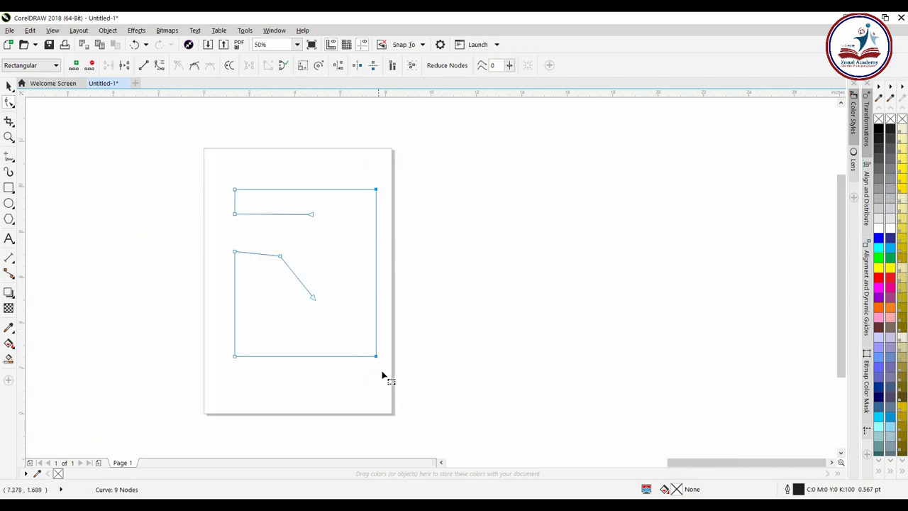
pyautogui.click(160, 65)
pyautogui.click(406, 278)
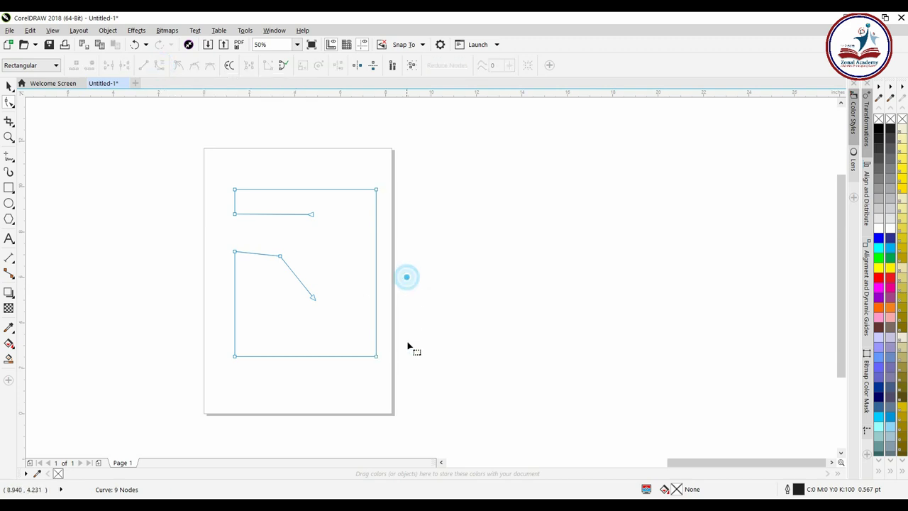
# Bend the shape's right edge into an S-curve by moving the control handles of its two end nodes.
pyautogui.click(376, 357)
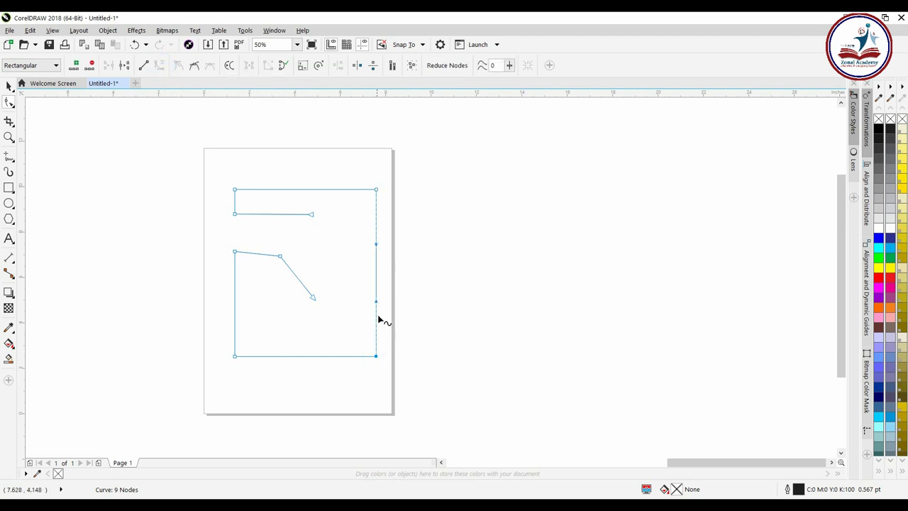
pyautogui.moveTo(376, 303); pyautogui.dragTo(410, 307)
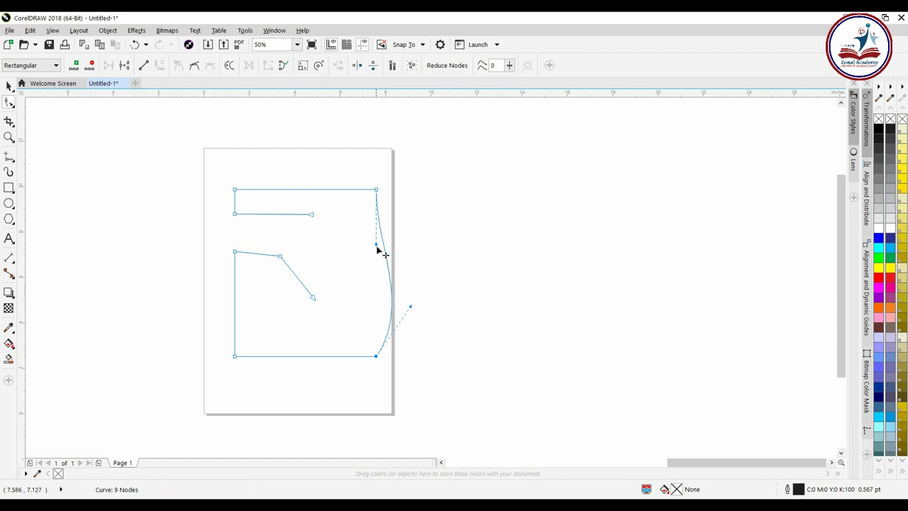
pyautogui.moveTo(377, 248); pyautogui.dragTo(354, 233)
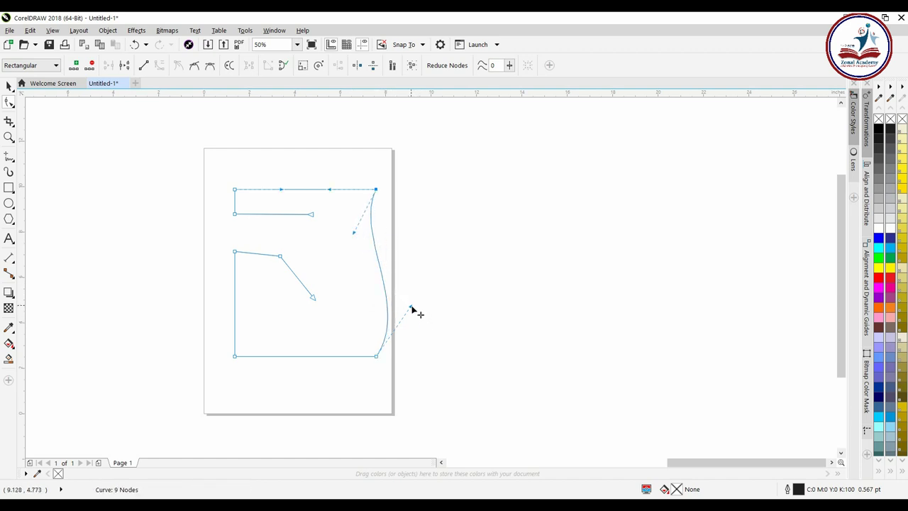
pyautogui.moveTo(411, 306); pyautogui.dragTo(342, 282)
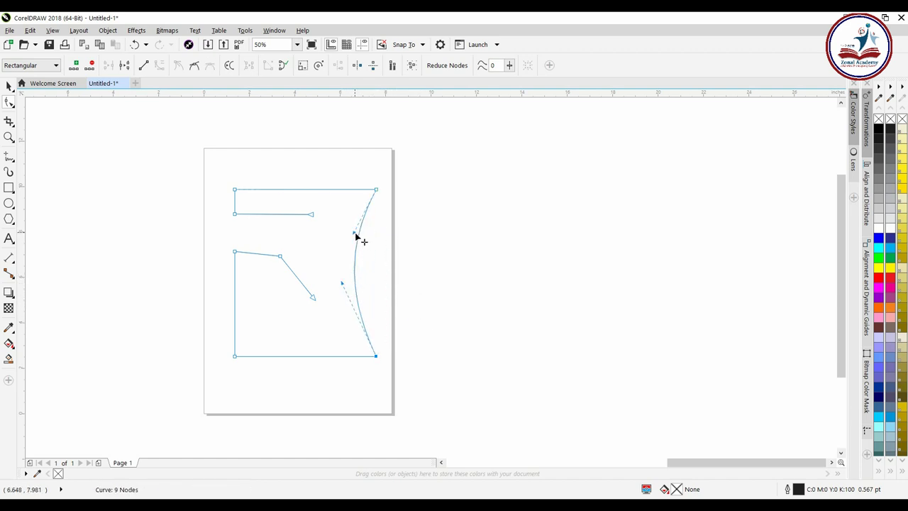
pyautogui.moveTo(355, 235); pyautogui.dragTo(379, 246)
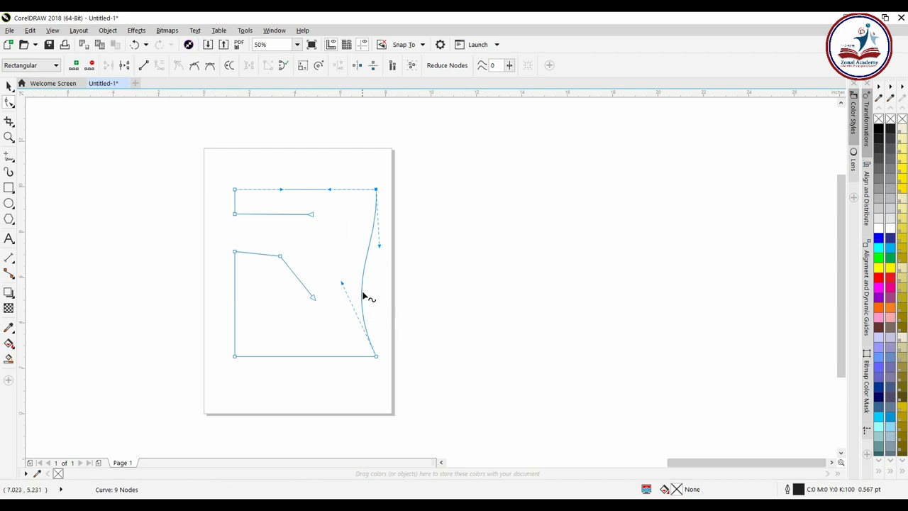
# Add a node midway along the curved right edge and swing its upper control handle inward.
pyautogui.scroll(2, 364, 297)
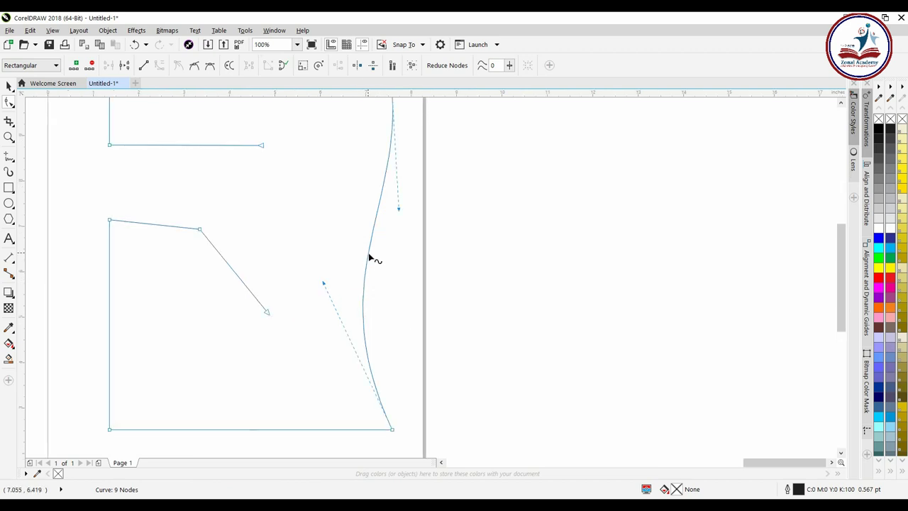
pyautogui.moveTo(370, 259); pyautogui.dragTo(370, 275)
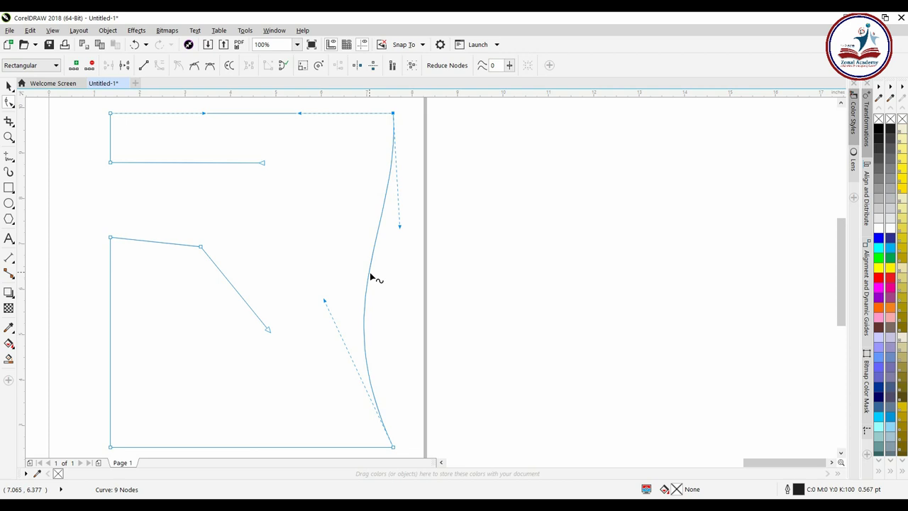
pyautogui.doubleClick(369, 275)
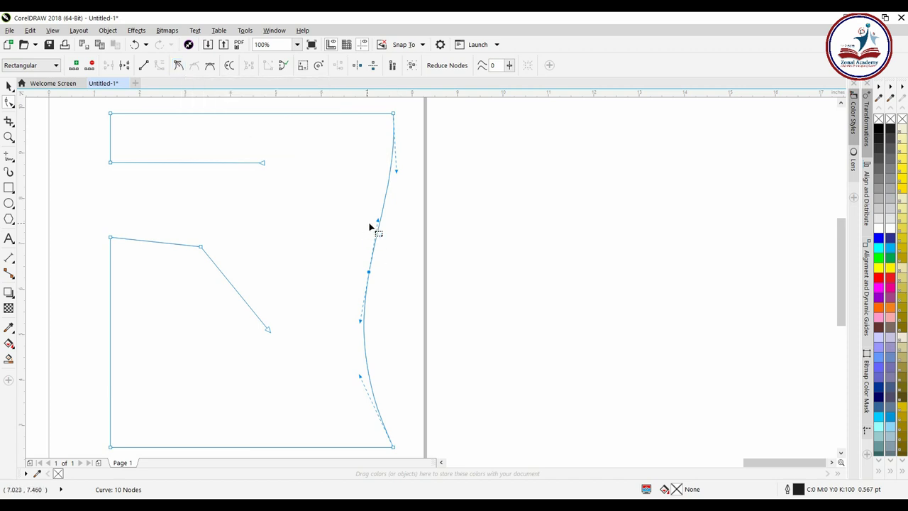
pyautogui.moveTo(381, 223); pyautogui.dragTo(333, 212)
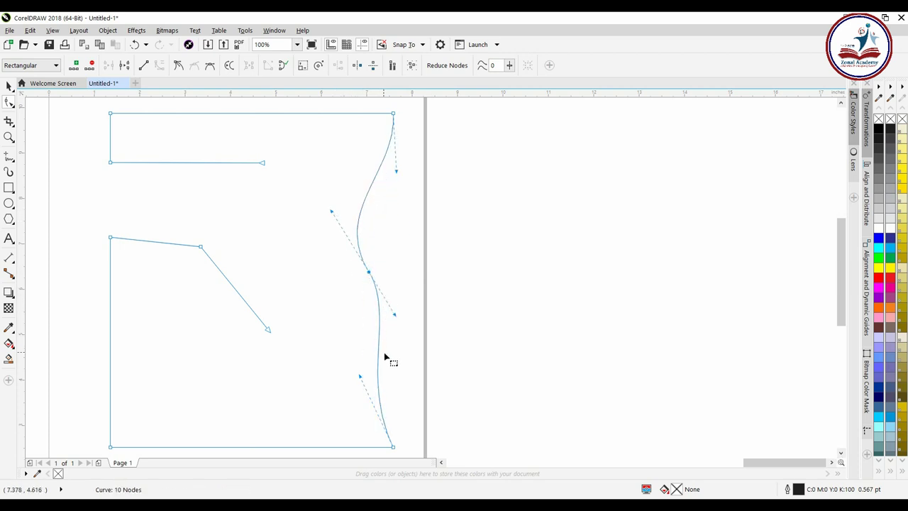
pyautogui.click(416, 292)
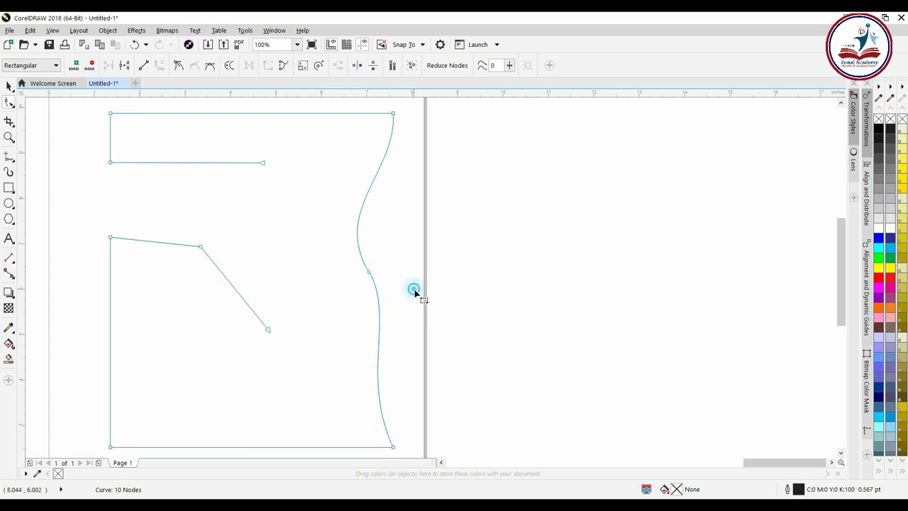
# Make the middle right-edge node a cusp and move its upper control handle independently, closer to the curve.
pyautogui.click(386, 252)
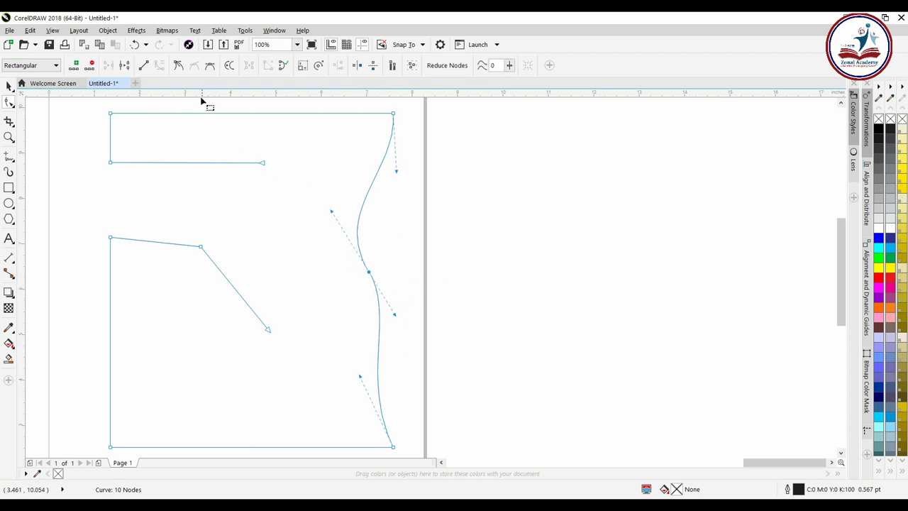
pyautogui.click(178, 65)
pyautogui.moveTo(333, 213); pyautogui.dragTo(351, 223)
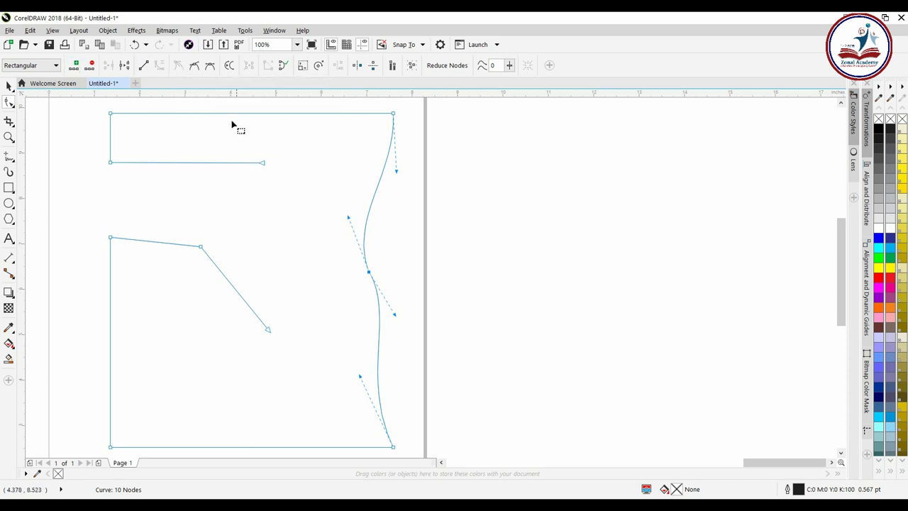
# Make the middle right-edge node smooth and extend its upper control handle up and inward.
pyautogui.click(193, 65)
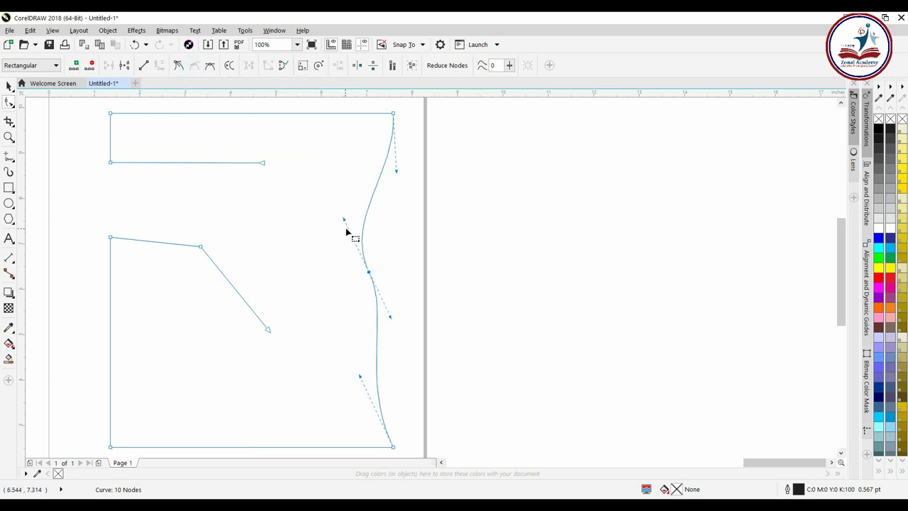
pyautogui.moveTo(346, 221); pyautogui.dragTo(326, 200)
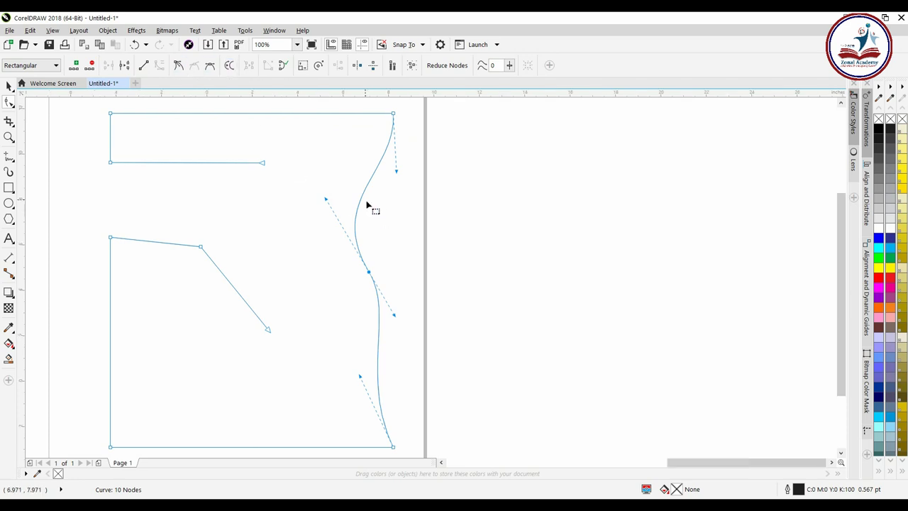
# Delete the reshaped curve object from the page.
pyautogui.scroll(-2, 376, 206)
pyautogui.click(8, 86)
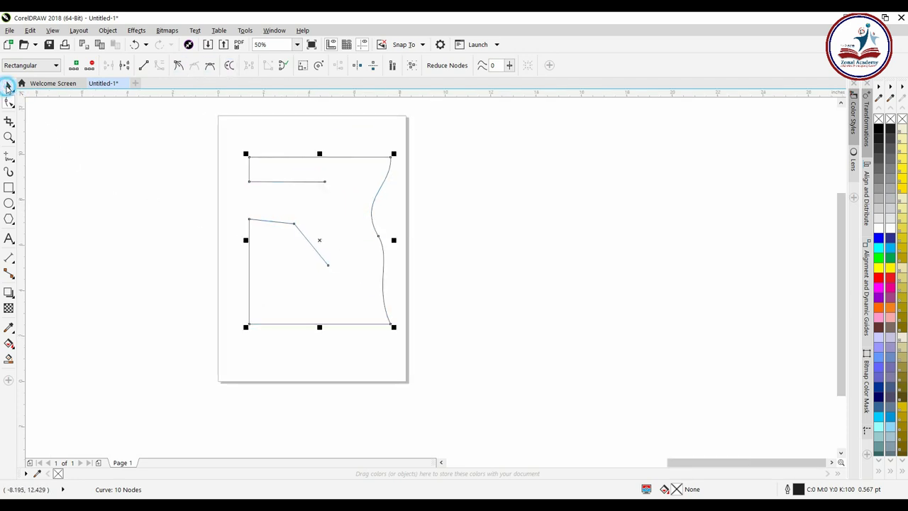
pyautogui.press('Delete')
# Place the black T-shirt bitmap beside the page's left edge and enlarge it to about 11 by 10.8 inches (158%).
pyautogui.scroll(-3, 341, 243)
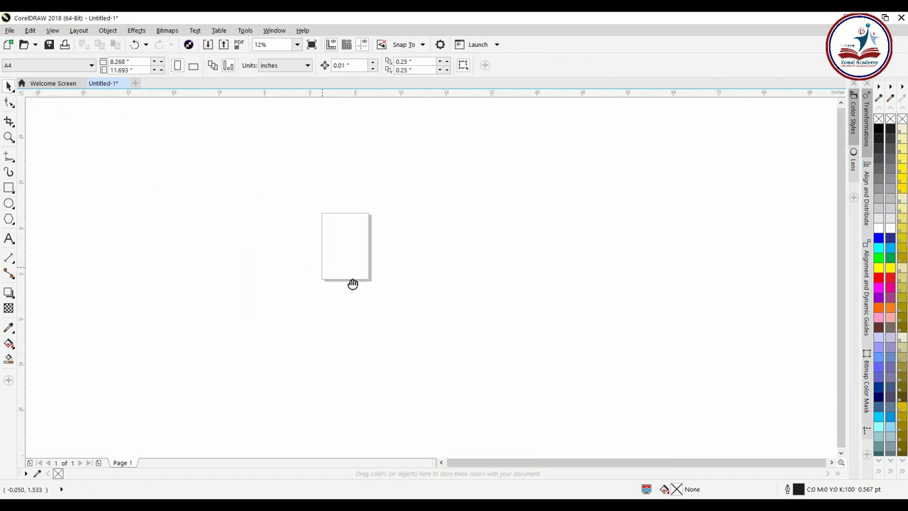
pyautogui.scroll(-2, 353, 283)
pyautogui.moveTo(428, 277); pyautogui.dragTo(357, 260)
pyautogui.scroll(3, 356, 260)
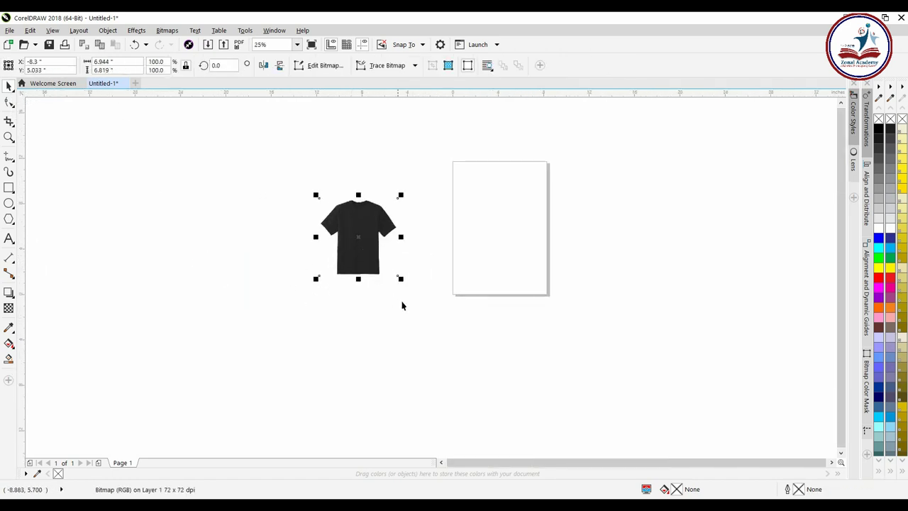
pyautogui.moveTo(402, 288); pyautogui.dragTo(451, 332)
pyautogui.moveTo(398, 254); pyautogui.dragTo(370, 224)
pyautogui.scroll(2, 369, 224)
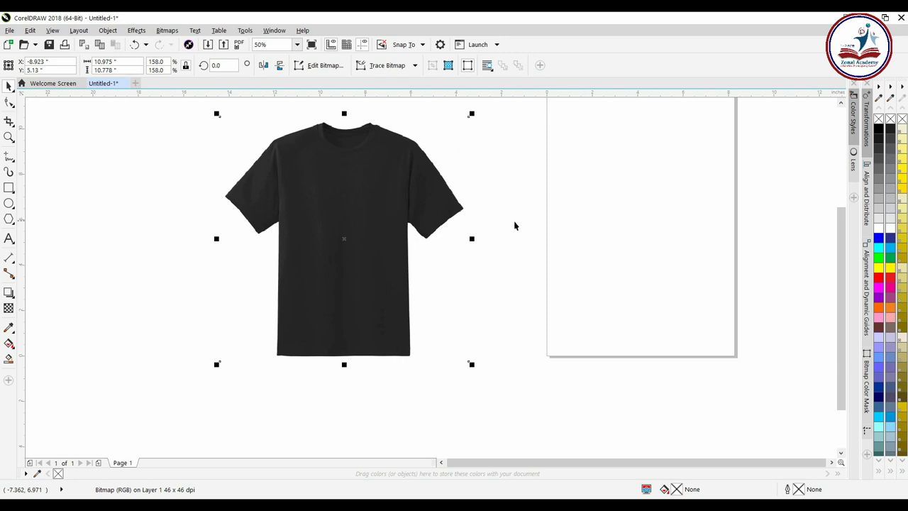
pyautogui.click(549, 202)
# Lock the T-shirt bitmap in place as a tracing reference.
pyautogui.moveTo(365, 245); pyautogui.dragTo(372, 261)
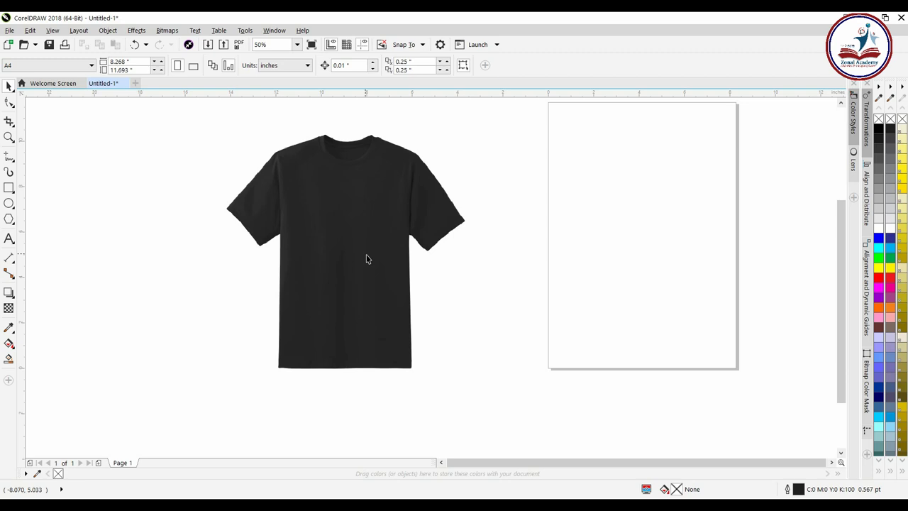
pyautogui.rightClick(363, 257)
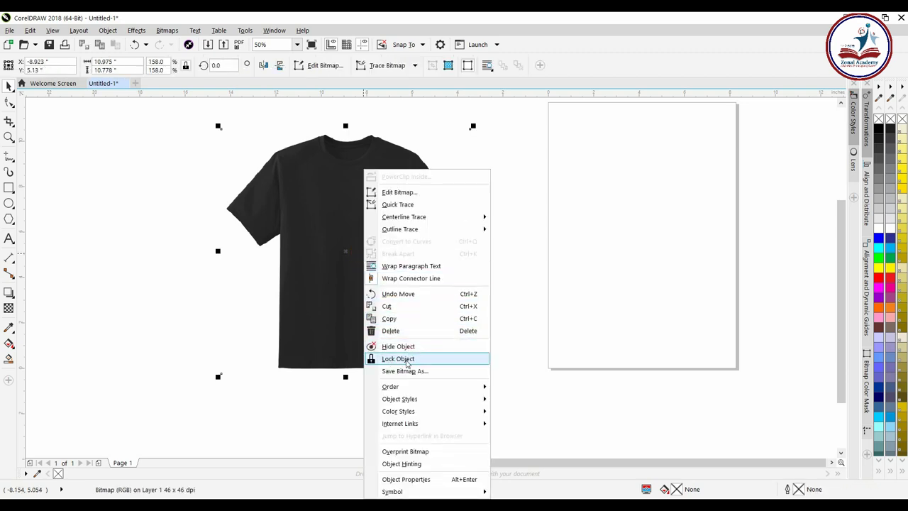
pyautogui.click(396, 361)
pyautogui.click(493, 254)
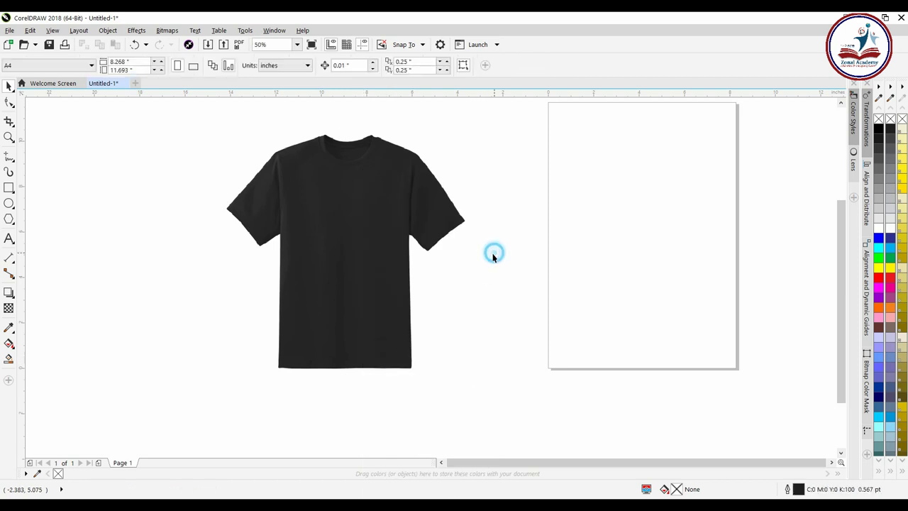
# Draw a rectangle about 6 by 10.5 inches around the T-shirt's body and convert it to curves for node editing.
pyautogui.click(9, 187)
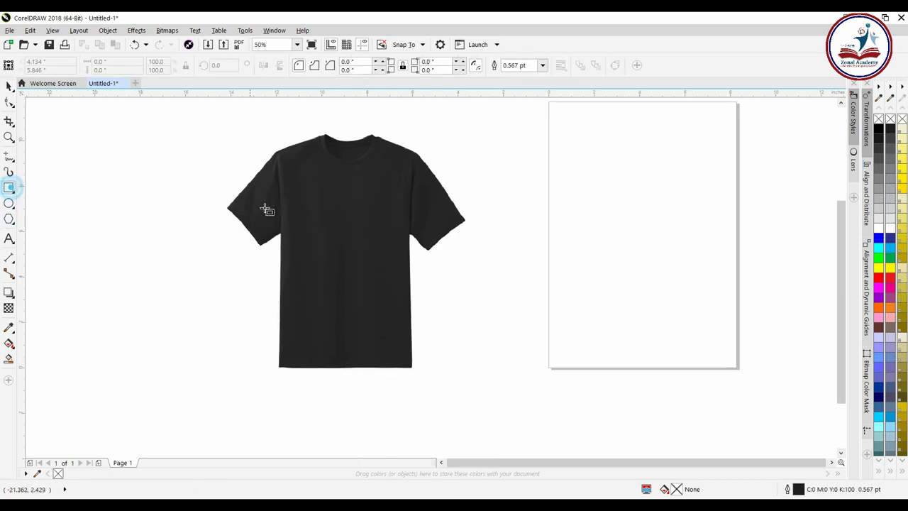
pyautogui.moveTo(277, 128); pyautogui.dragTo(419, 373)
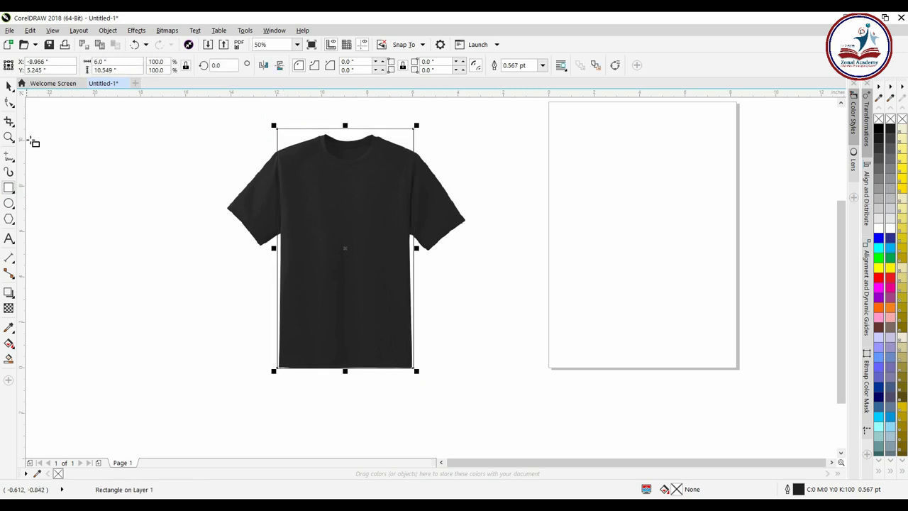
pyautogui.click(9, 102)
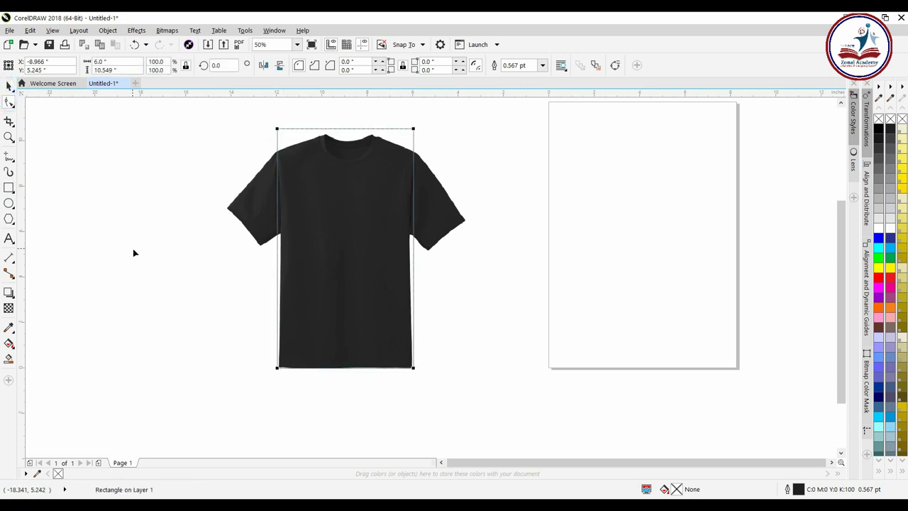
pyautogui.hotkey('ctrl', 'q')
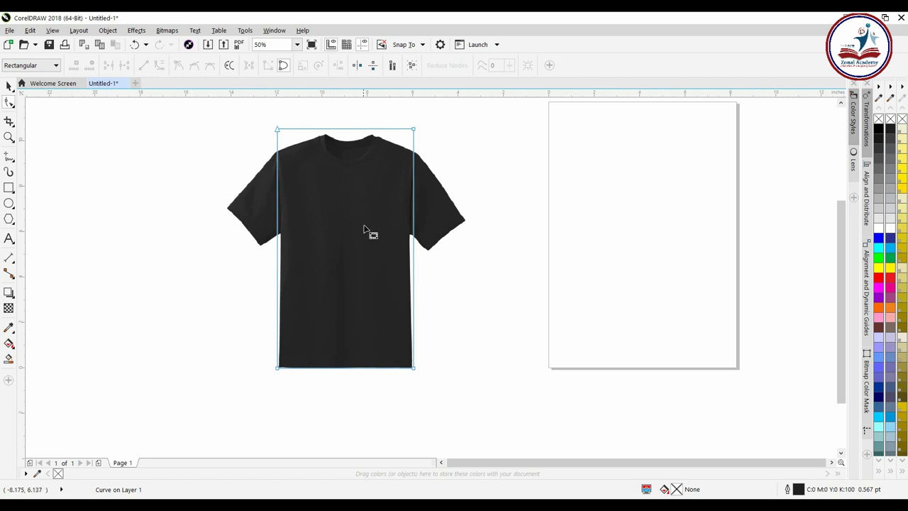
# Move the outline's two bottom corner nodes onto the left and right corners of the T-shirt's hem.
pyautogui.scroll(5, 288, 342)
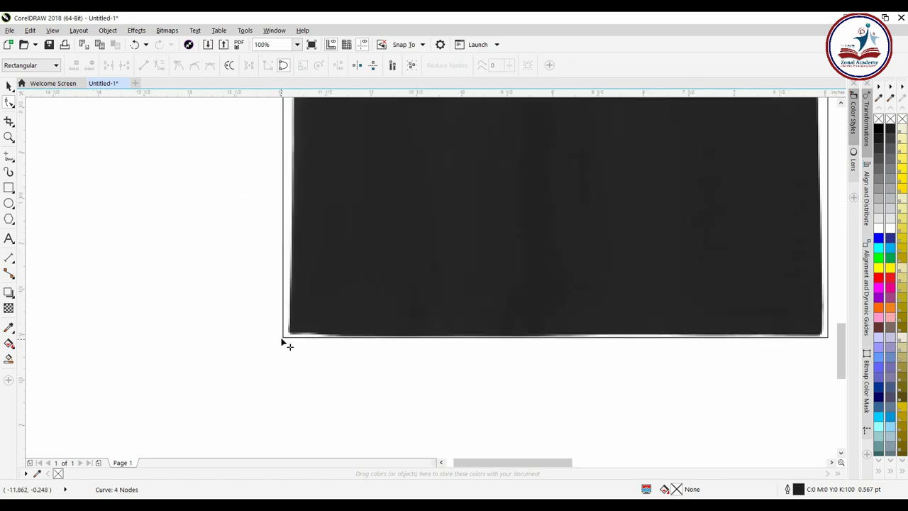
pyautogui.scroll(-2, 290, 343)
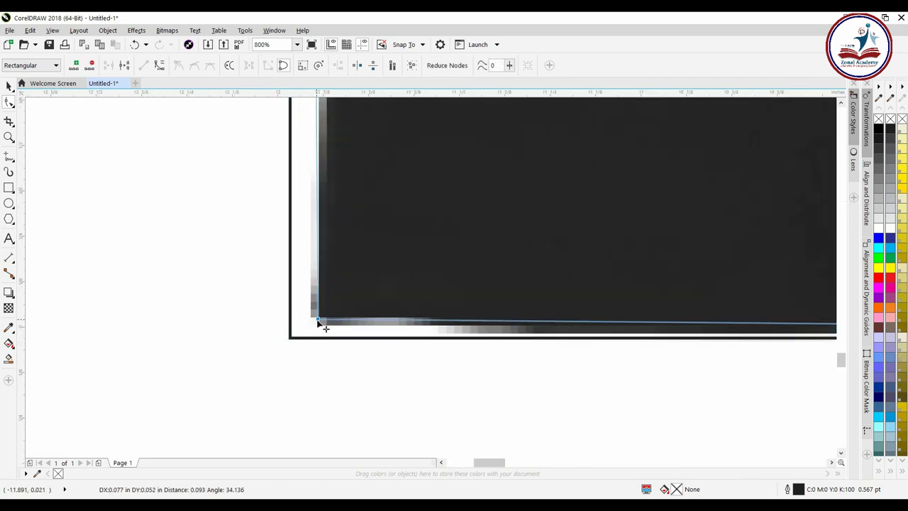
pyautogui.moveTo(519, 350); pyautogui.dragTo(422, 306)
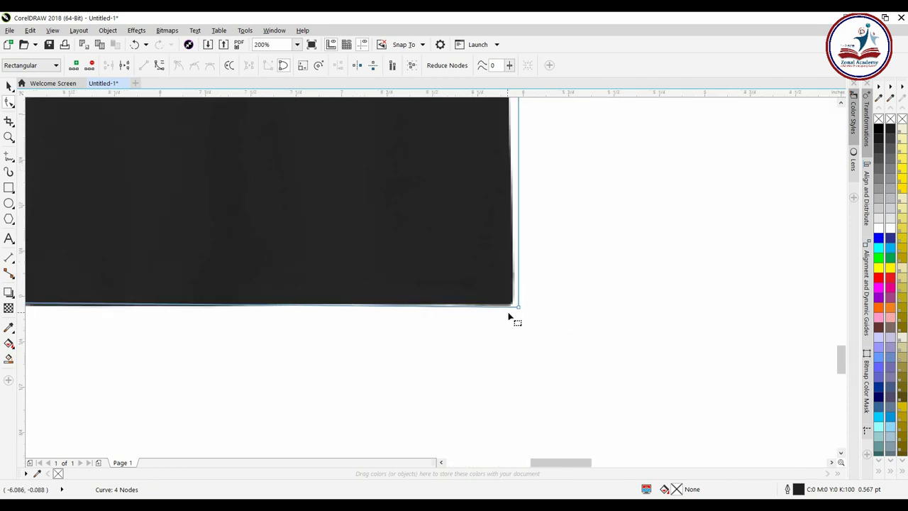
pyautogui.scroll(2, 511, 315)
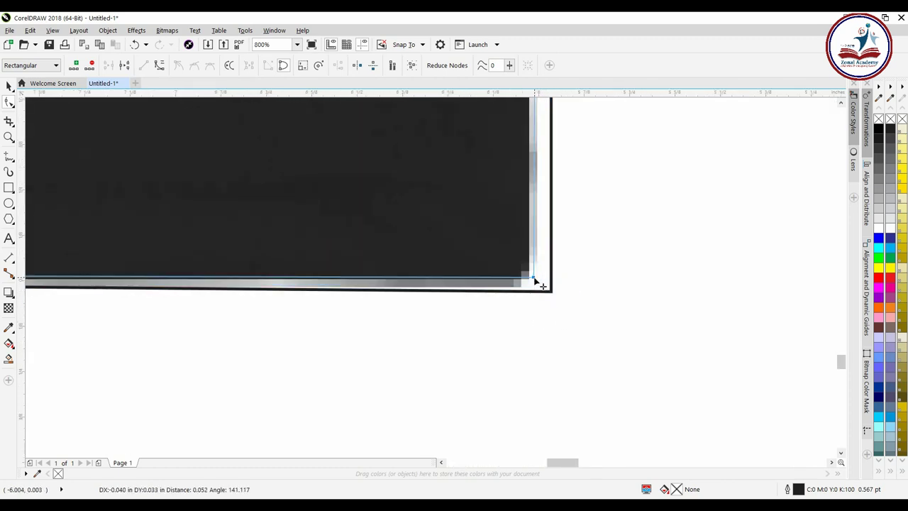
pyautogui.scroll(-3, 533, 280)
# Add two nodes on the outline's left edge and fit them to the left underarm and the left sleeve's lower tip.
pyautogui.scroll(-2, 533, 280)
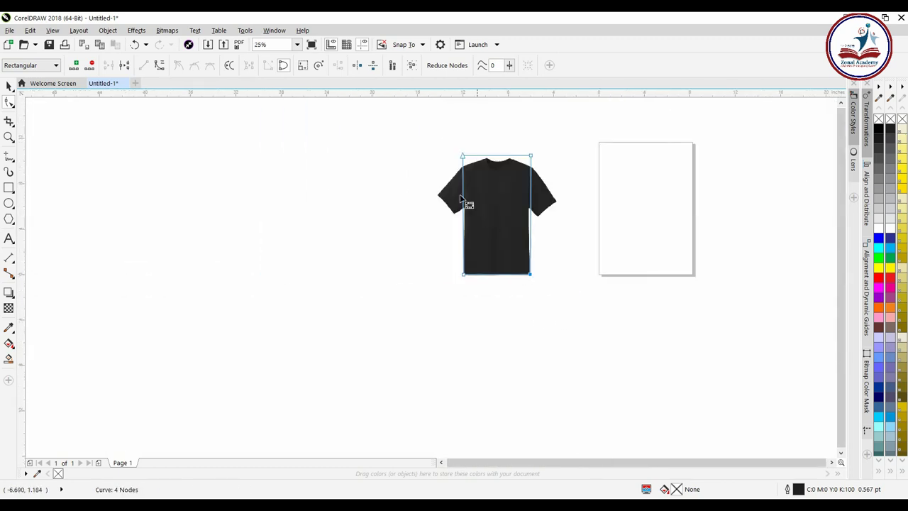
pyautogui.moveTo(466, 203); pyautogui.dragTo(481, 274)
pyautogui.scroll(4, 506, 300)
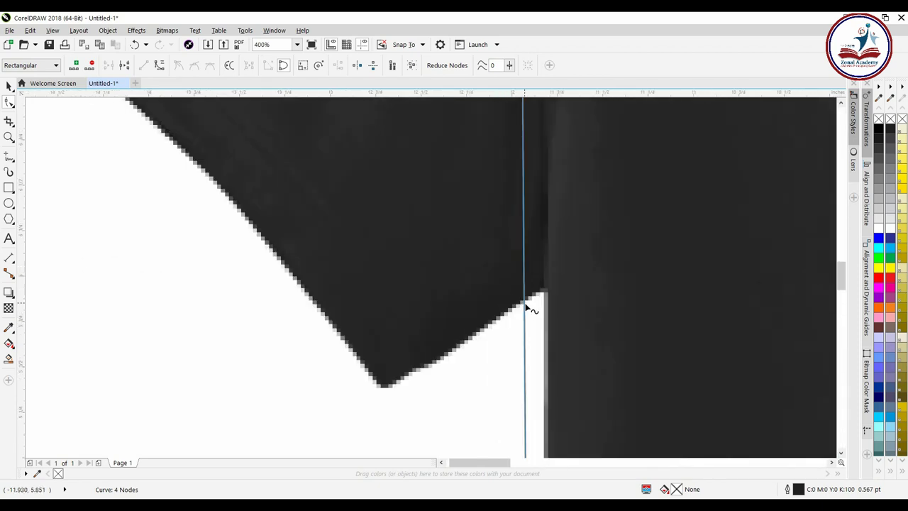
pyautogui.moveTo(526, 305); pyautogui.dragTo(389, 390)
pyautogui.click(543, 266)
# Add a node on the segment above the sleeve's lower tip and move it to the left sleeve's outer tip.
pyautogui.scroll(-1, 429, 273)
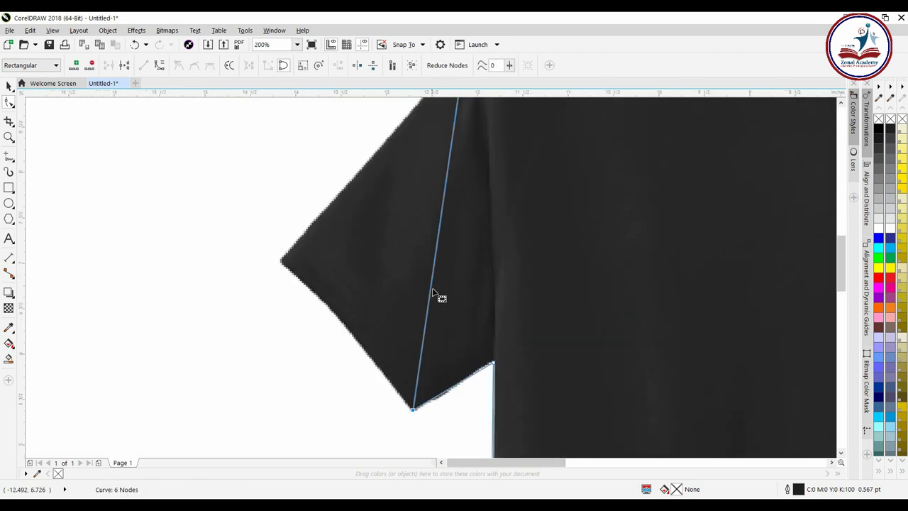
pyautogui.click(431, 290)
pyautogui.moveTo(431, 289); pyautogui.dragTo(282, 259)
pyautogui.scroll(-2, 341, 290)
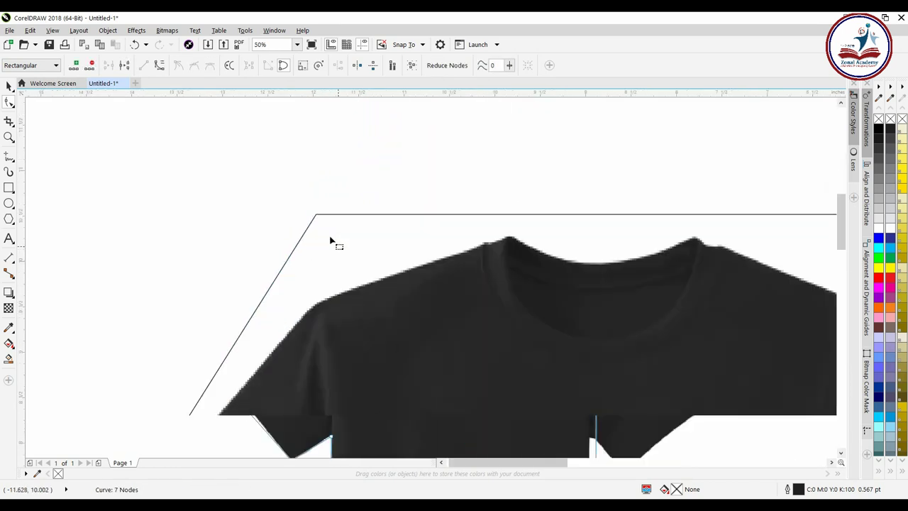
# Fit the outline's upper left nodes to the T-shirt's left shoulder point and the collar's left peak, adding a node.
pyautogui.scroll(2, 330, 242)
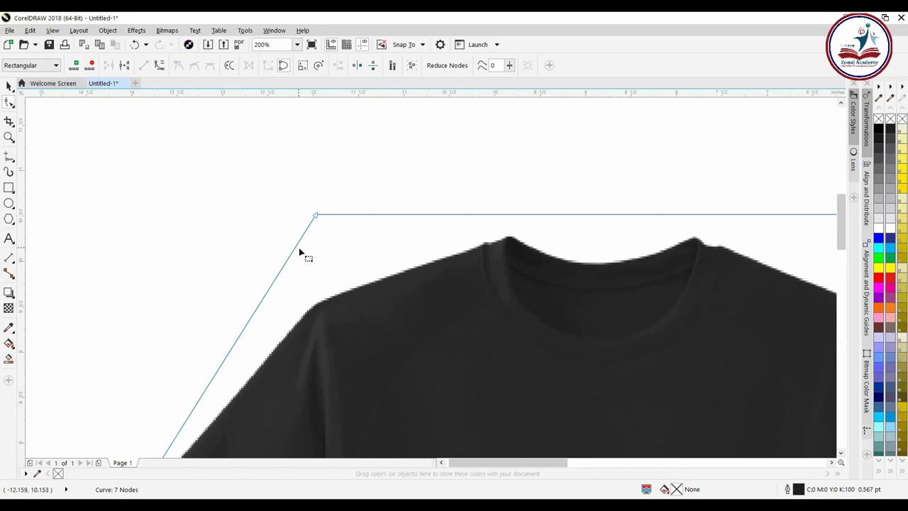
pyautogui.moveTo(294, 248); pyautogui.dragTo(509, 237)
pyautogui.hscroll(3, 599, 284)
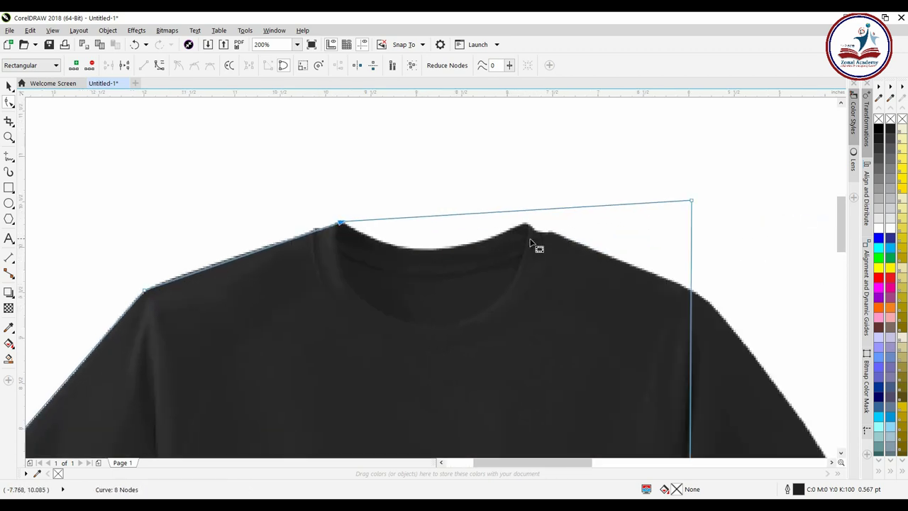
# Add a node at the collar's right peak and move the outline's top right corner node onto the right shoulder.
pyautogui.doubleClick(528, 215)
pyautogui.moveTo(528, 215); pyautogui.dragTo(526, 224)
pyautogui.moveTo(693, 203); pyautogui.dragTo(708, 301)
# Add two nodes on the outline's right edge and fit them to the right underarm and the right sleeve's lower tip.
pyautogui.scroll(-3, 741, 375)
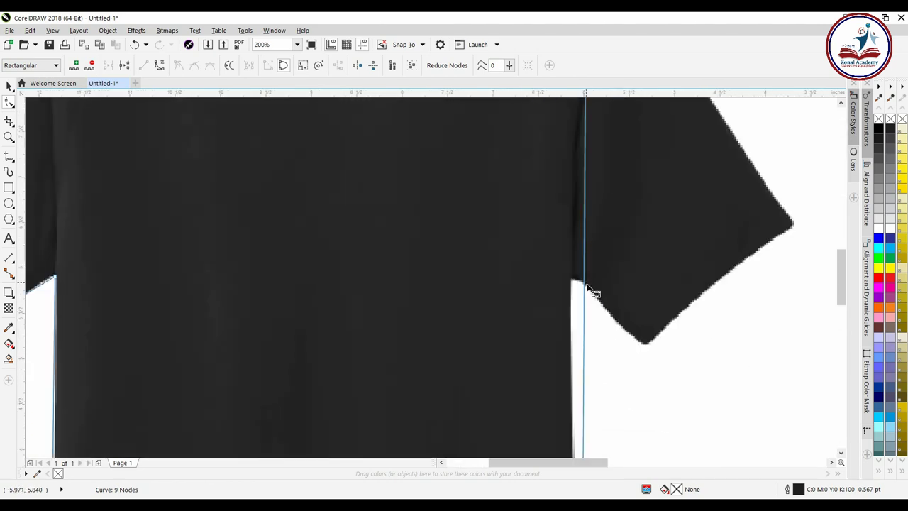
pyautogui.click(586, 289)
pyautogui.click(586, 290)
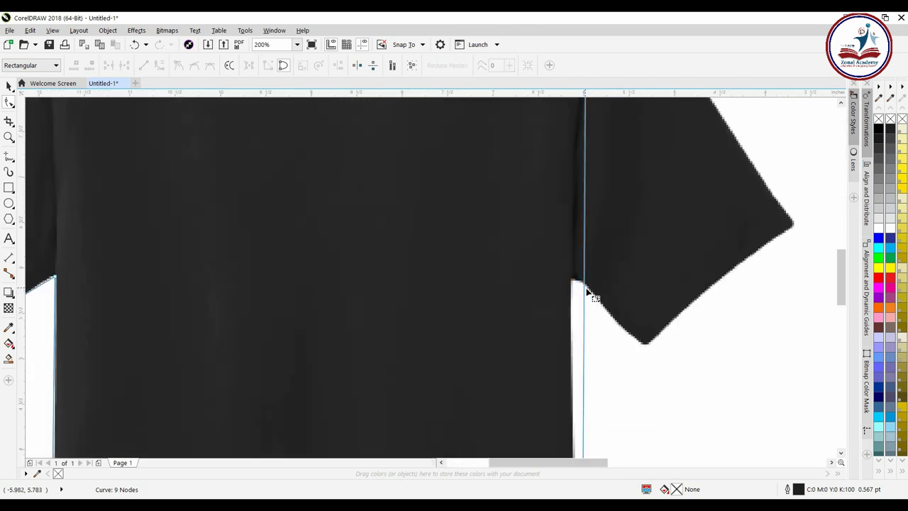
pyautogui.moveTo(586, 289); pyautogui.dragTo(651, 348)
# Add a node on the segment above the right sleeve's lower tip and move it to the sleeve's outer tip.
pyautogui.scroll(1, 671, 306)
pyautogui.hscroll(1, 671, 306)
pyautogui.doubleClick(577, 285)
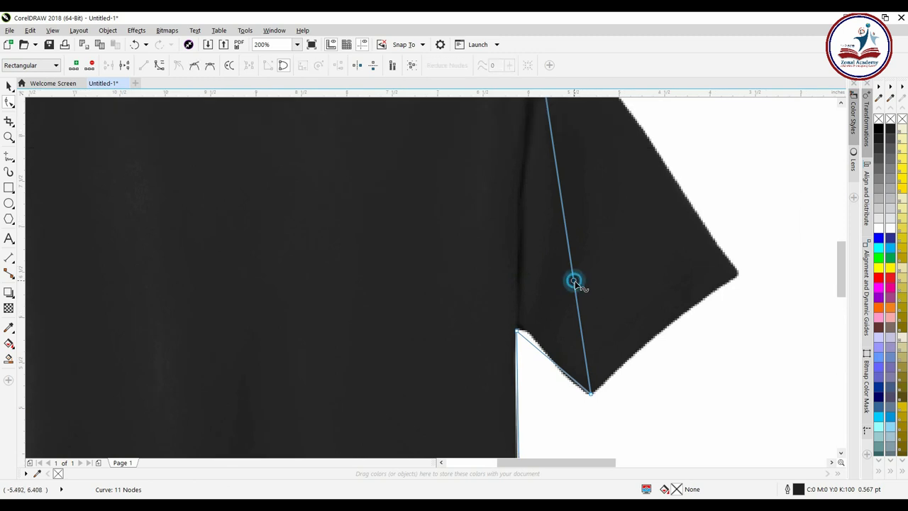
pyautogui.moveTo(578, 285); pyautogui.dragTo(741, 274)
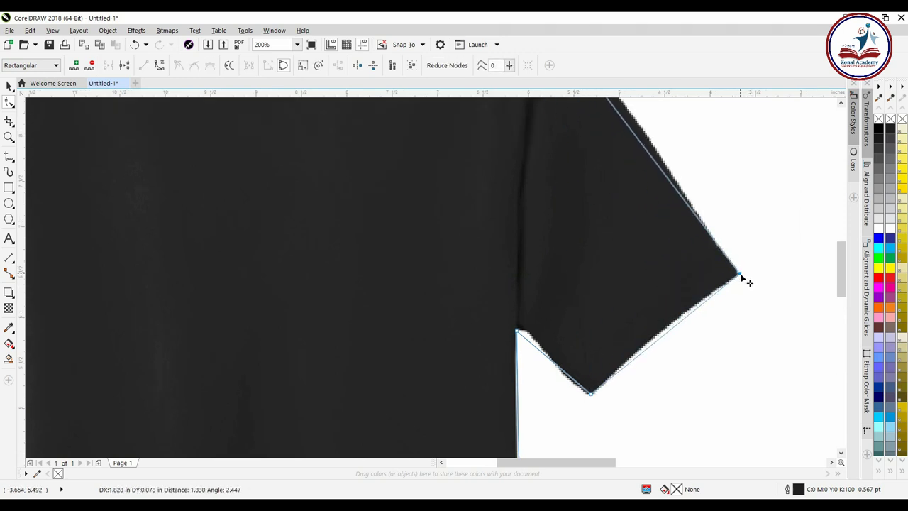
pyautogui.scroll(2, 720, 245)
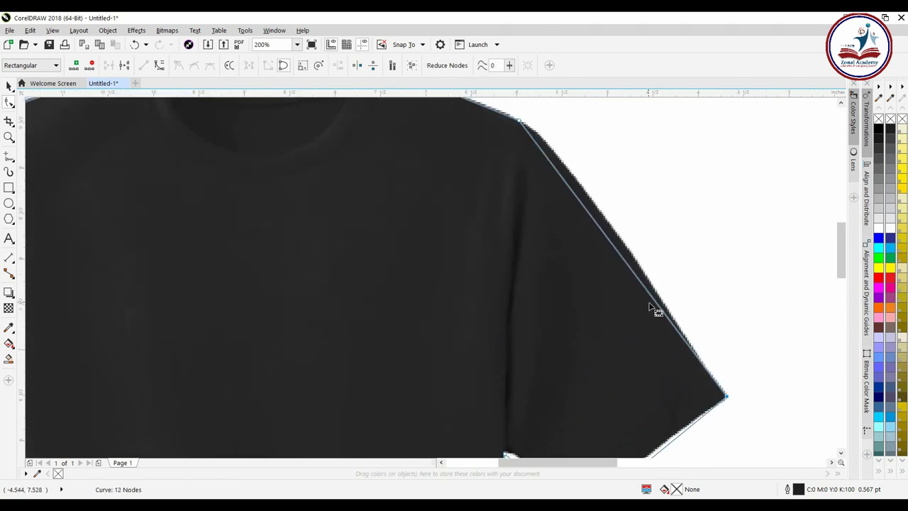
# Select all nodes of the T-shirt outline and convert its straight segments to curves.
pyautogui.scroll(-3, 655, 308)
pyautogui.scroll(-1, 655, 294)
pyautogui.hscroll(1, 655, 294)
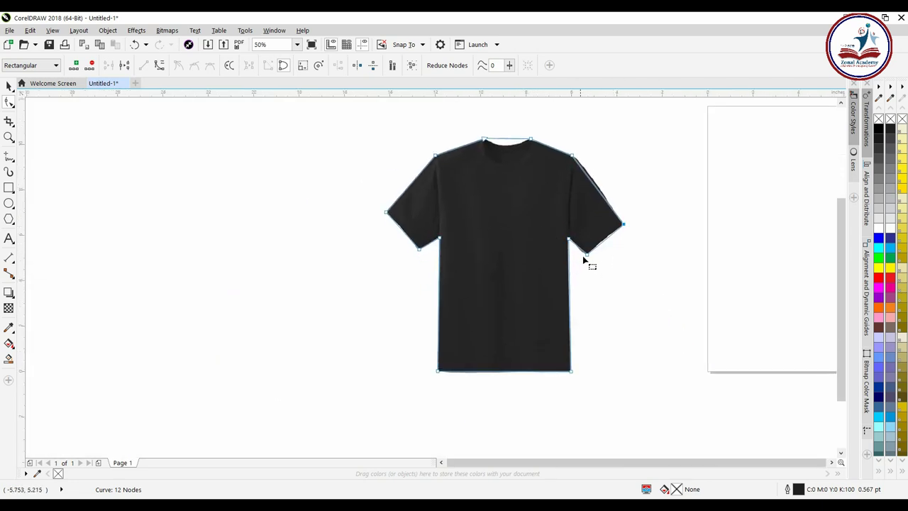
pyautogui.scroll(3, 583, 260)
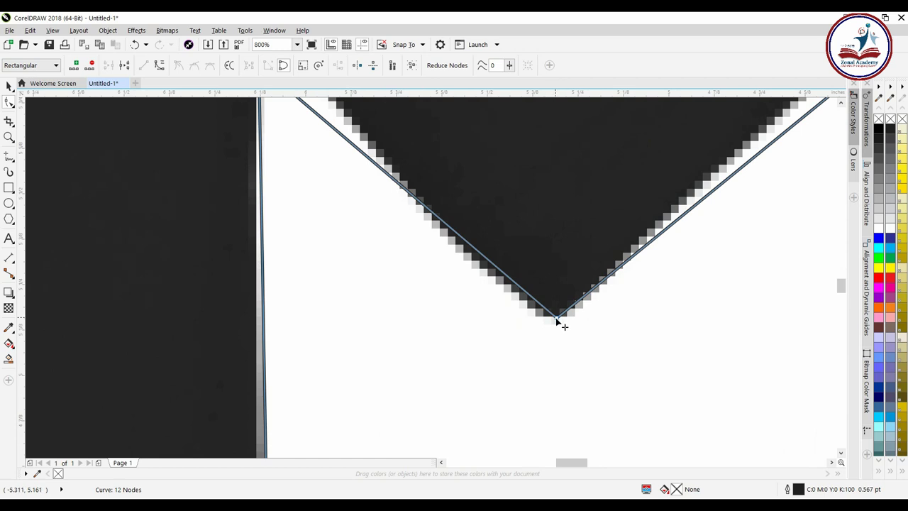
pyautogui.click(557, 320)
pyautogui.scroll(-3, 558, 320)
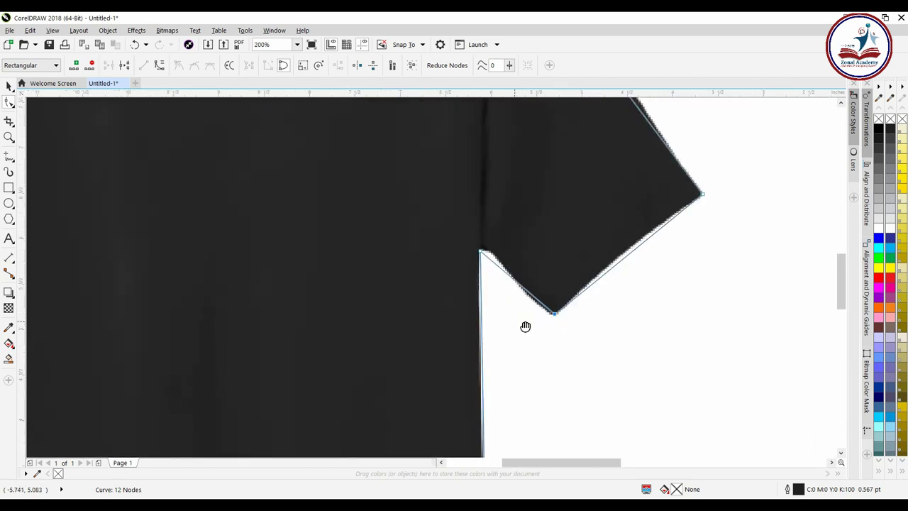
pyautogui.scroll(-3, 529, 320)
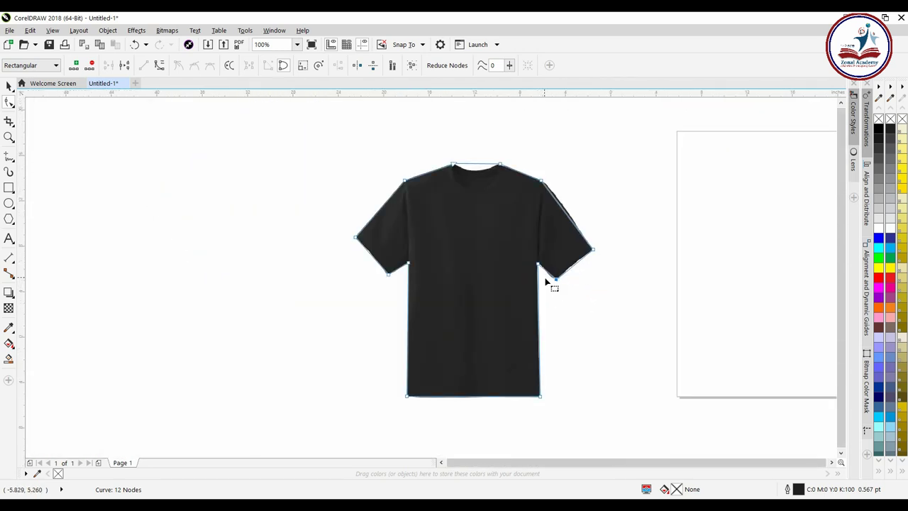
pyautogui.scroll(-3, 546, 282)
pyautogui.moveTo(423, 185); pyautogui.dragTo(608, 375)
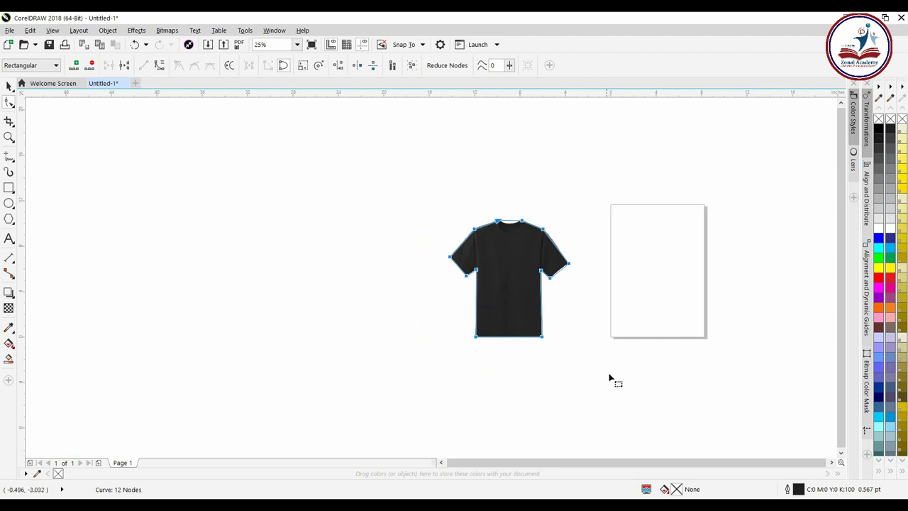
# Bend the segment between the two collar peaks down to follow the T-shirt's neckline.
pyautogui.scroll(6, 523, 219)
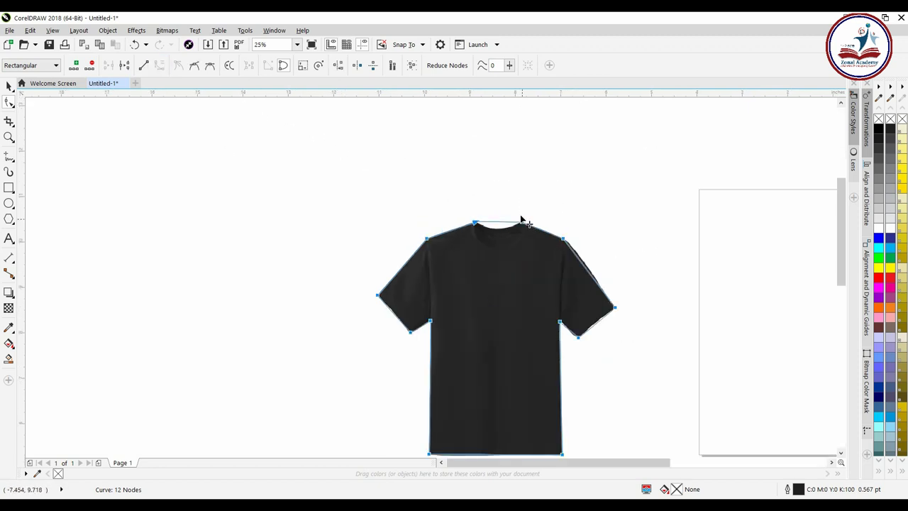
pyautogui.scroll(3, 418, 250)
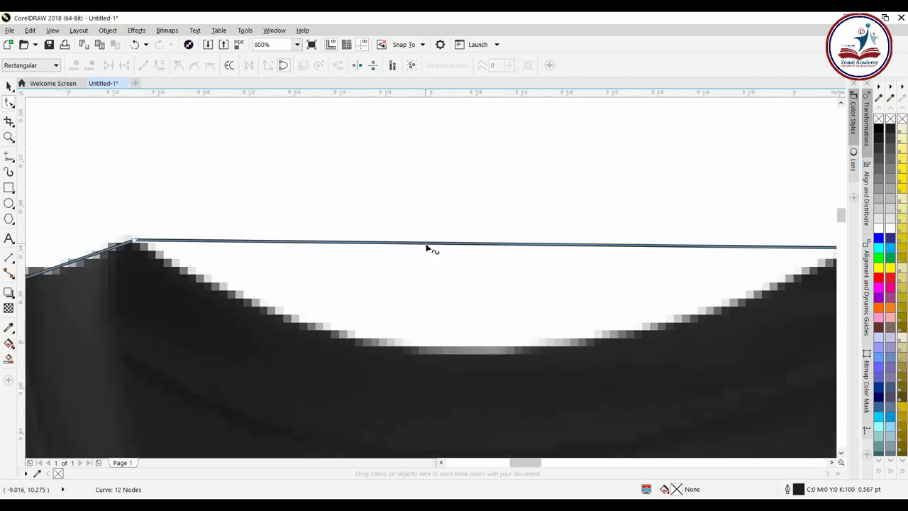
pyautogui.scroll(-1, 428, 248)
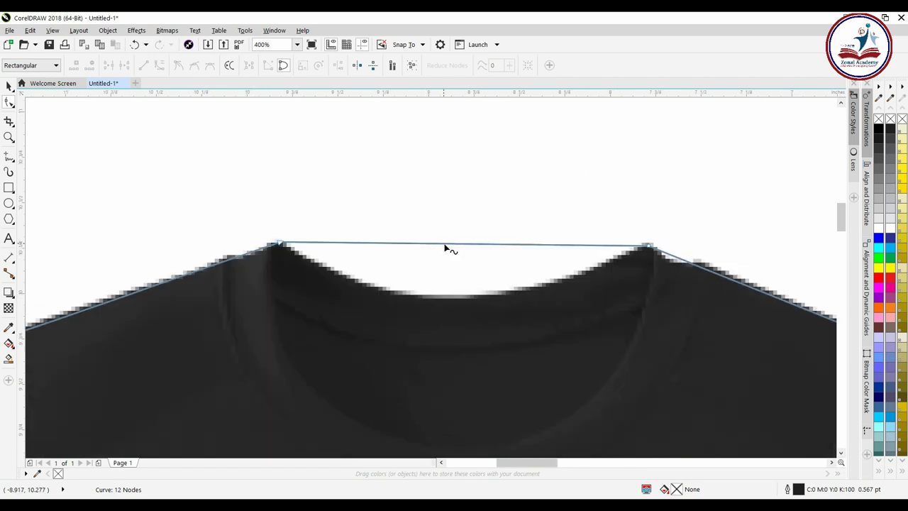
pyautogui.moveTo(446, 246); pyautogui.dragTo(454, 309)
pyautogui.scroll(-1, 491, 316)
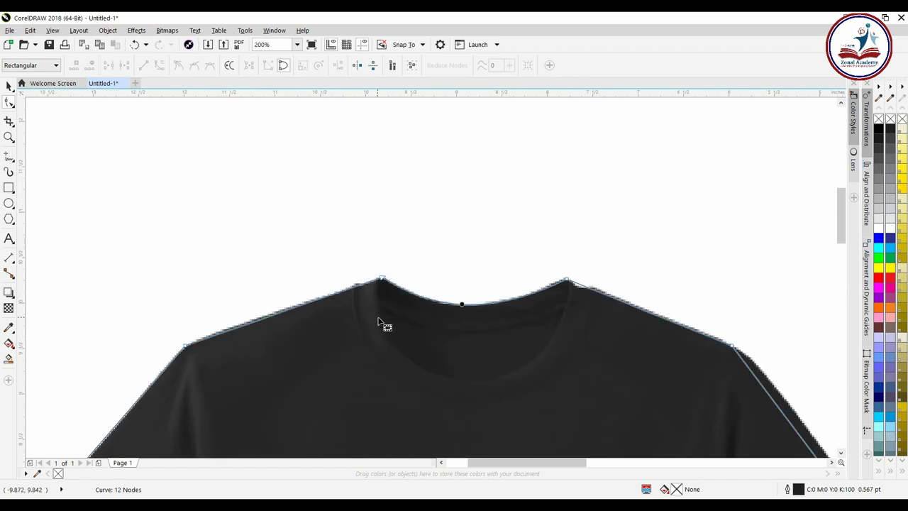
# Bend the left shoulder segment slightly outward so it follows the T-shirt's edge up to the collar.
pyautogui.scroll(-1, 386, 324)
pyautogui.scroll(1, 318, 291)
pyautogui.click(313, 293)
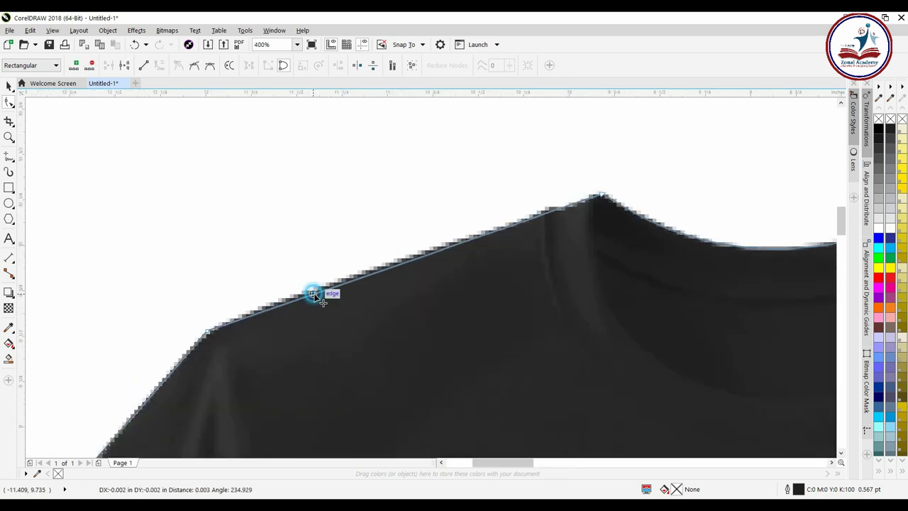
pyautogui.scroll(-1, 177, 336)
pyautogui.scroll(1, 297, 321)
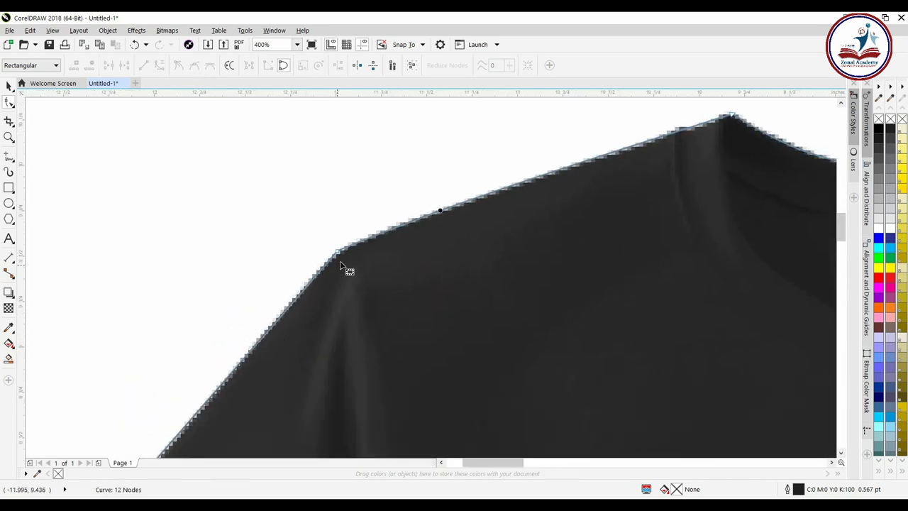
# Round the left shoulder by adding a node on each side of its corner and deleting the corner node.
pyautogui.scroll(1, 340, 259)
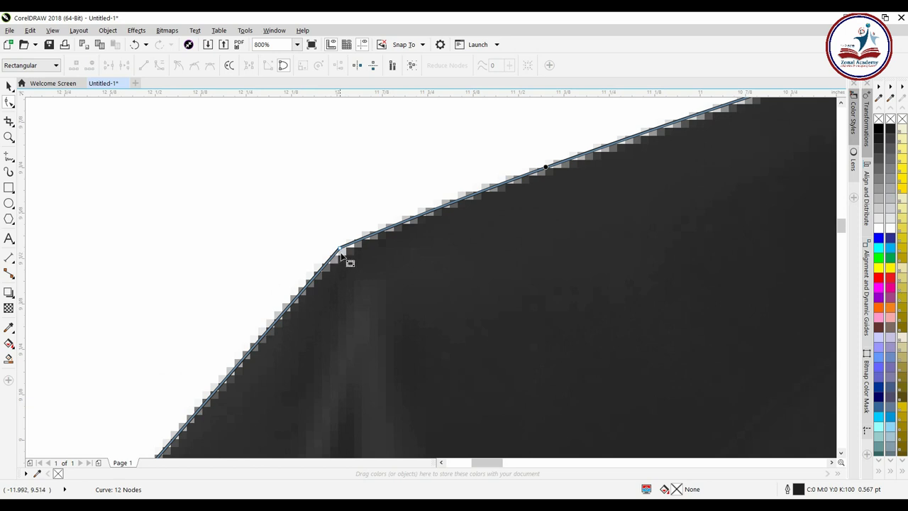
pyautogui.doubleClick(260, 343)
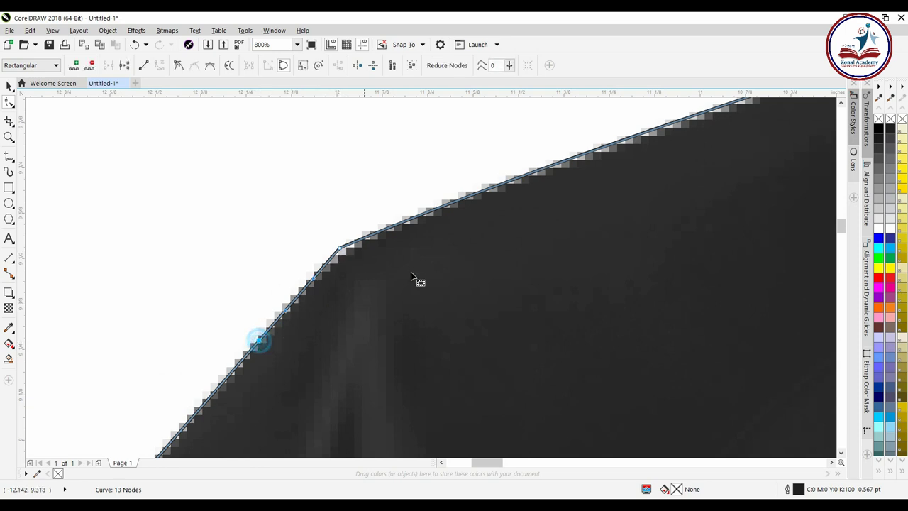
pyautogui.doubleClick(467, 199)
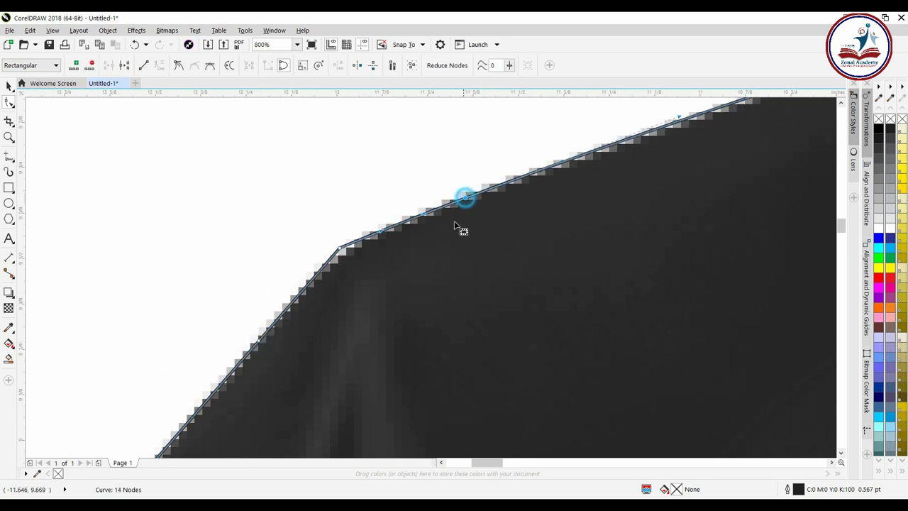
pyautogui.doubleClick(341, 250)
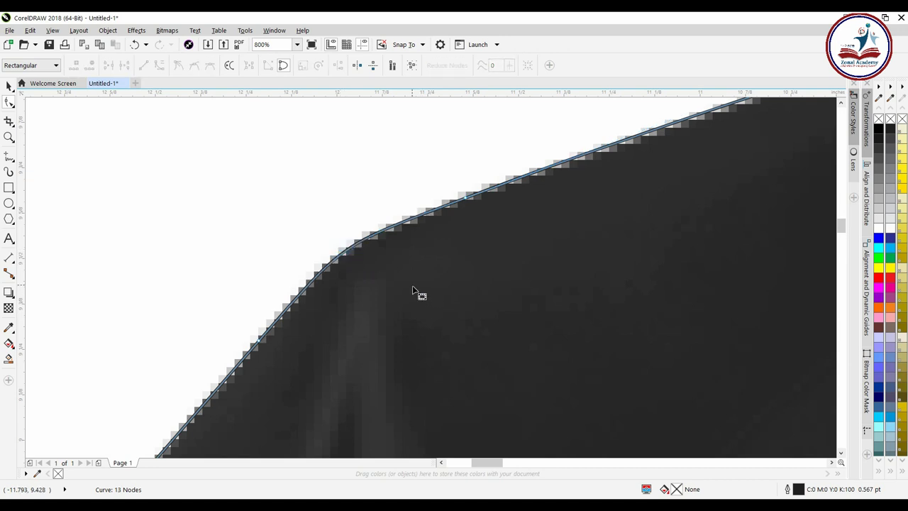
# Bend the segment between the left sleeve's outer and lower tips inward to follow the sleeve opening.
pyautogui.scroll(-5, 415, 291)
pyautogui.moveTo(412, 281); pyautogui.dragTo(407, 342)
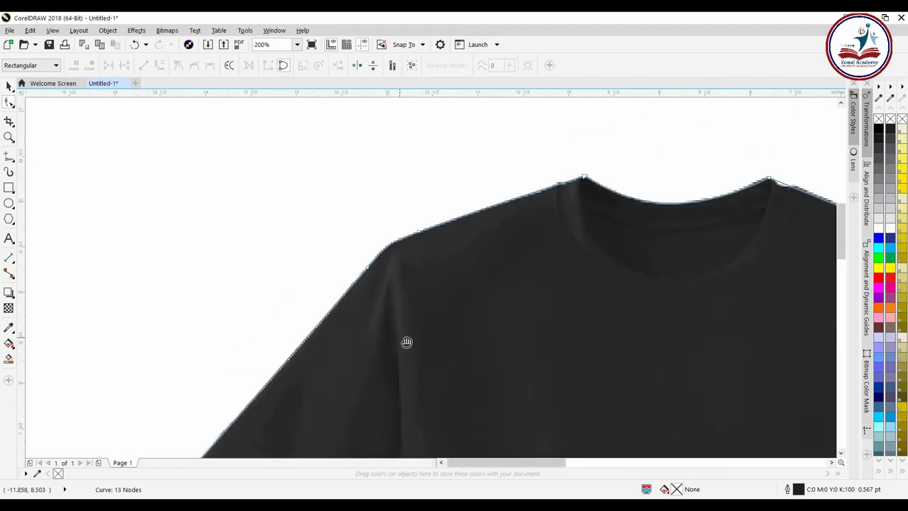
pyautogui.scroll(-2, 355, 334)
pyautogui.scroll(2, 294, 249)
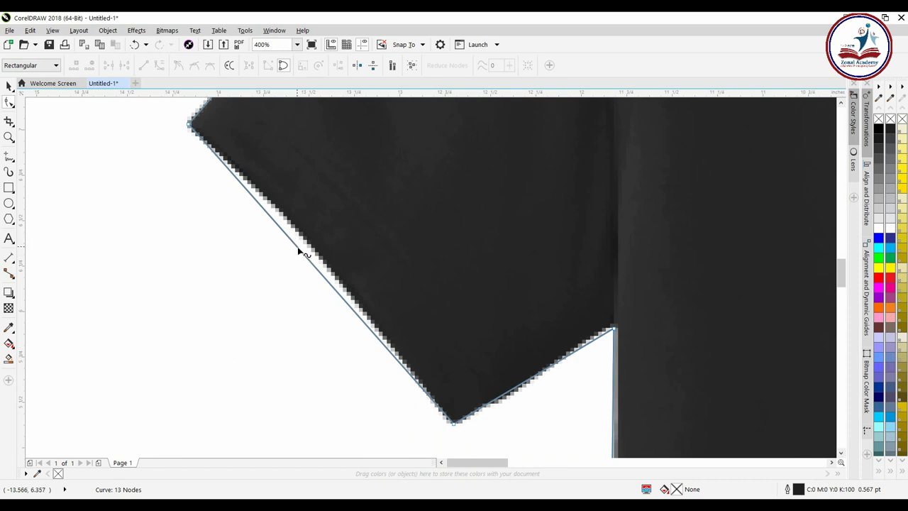
pyautogui.moveTo(297, 250); pyautogui.dragTo(298, 234)
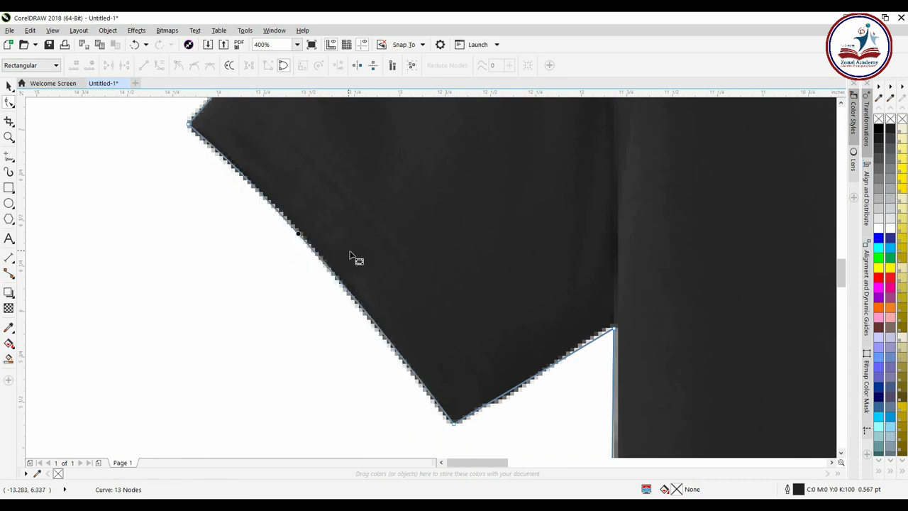
# Shape the segment from the right underarm to the sleeve's lower tip with its curve handles to match the fabric edge.
pyautogui.scroll(-2, 354, 259)
pyautogui.moveTo(536, 357); pyautogui.dragTo(511, 269)
pyautogui.scroll(-4, 511, 269)
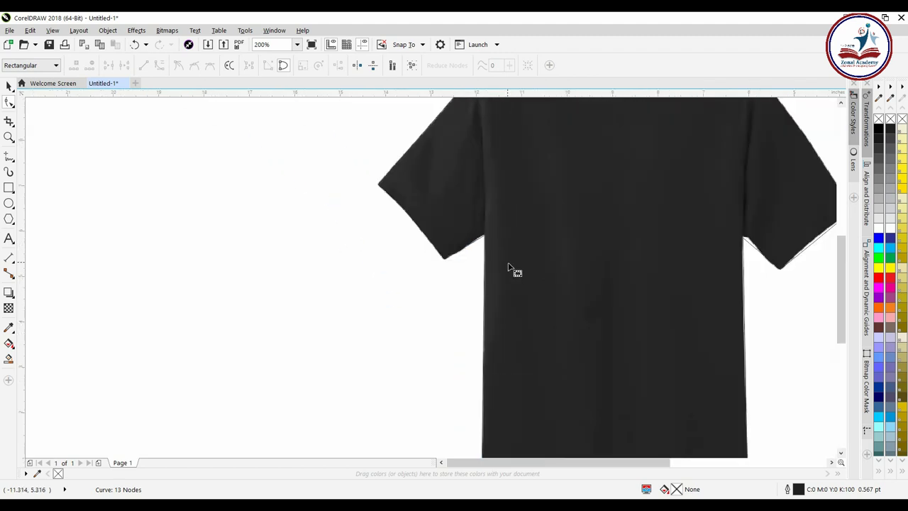
pyautogui.scroll(1, 588, 303)
pyautogui.scroll(4, 506, 267)
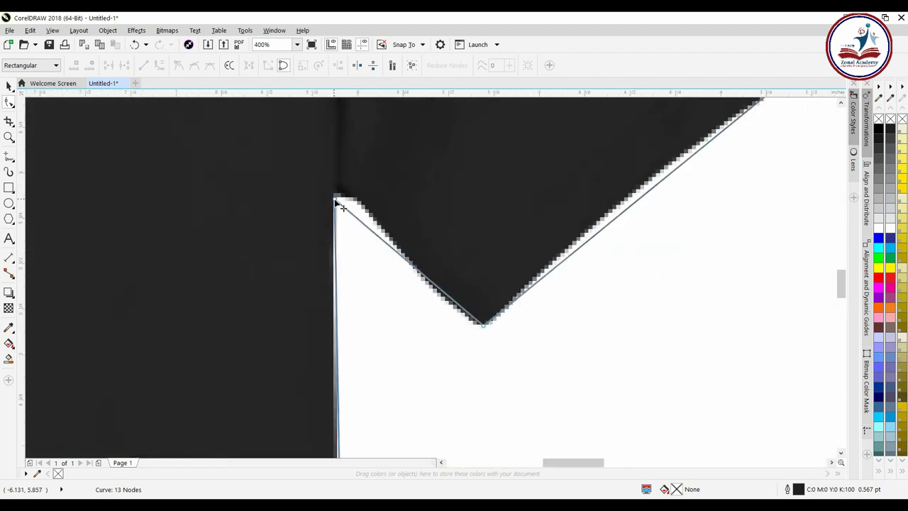
pyautogui.click(336, 201)
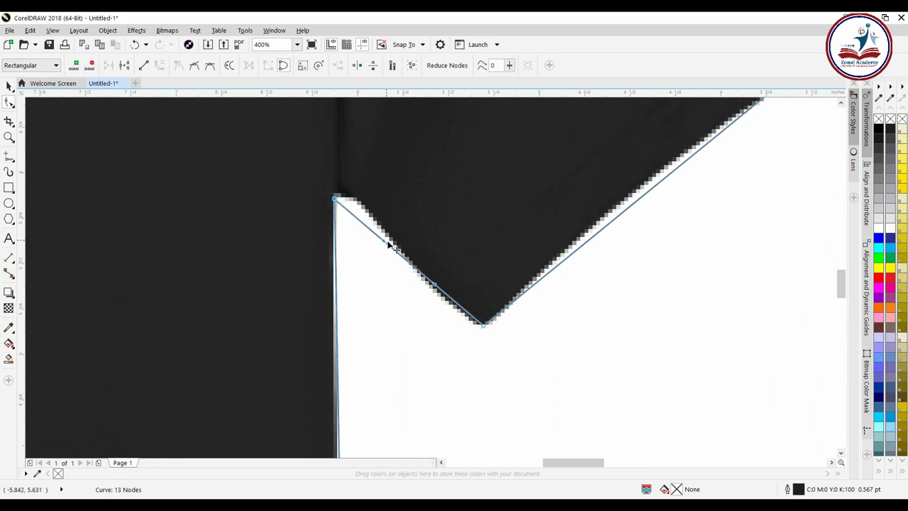
pyautogui.moveTo(388, 247); pyautogui.dragTo(428, 307)
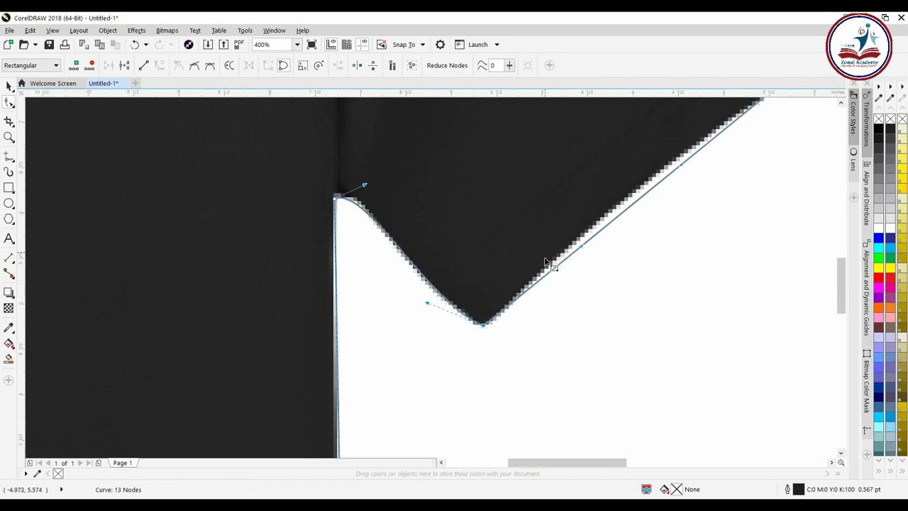
# Bend the segment between the right sleeve's lower and outer tips inward to follow the sleeve opening.
pyautogui.scroll(2, 550, 263)
pyautogui.moveTo(572, 257); pyautogui.dragTo(560, 245)
pyautogui.scroll(-4, 564, 246)
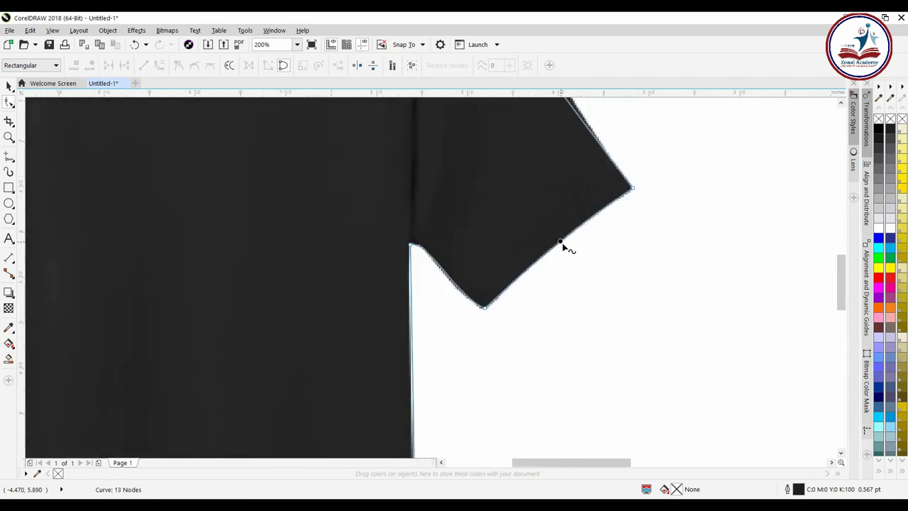
# Bend the right sleeve's long upper segment outward to follow the edge from the shoulder to the outer tip.
pyautogui.scroll(2, 529, 213)
pyautogui.scroll(2, 516, 188)
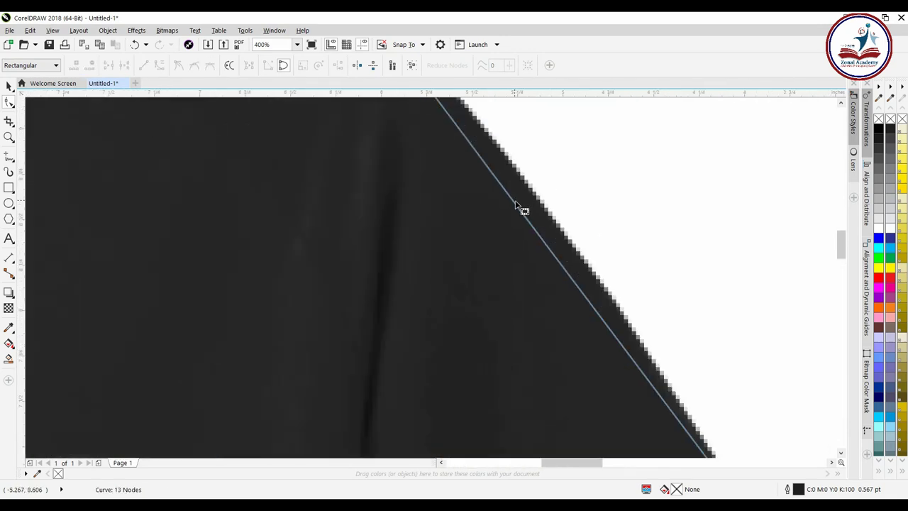
pyautogui.moveTo(516, 206); pyautogui.dragTo(532, 188)
# Round the right shoulder by adding a node on each side of its corner and deleting the corner node.
pyautogui.scroll(-2, 532, 188)
pyautogui.scroll(2, 482, 232)
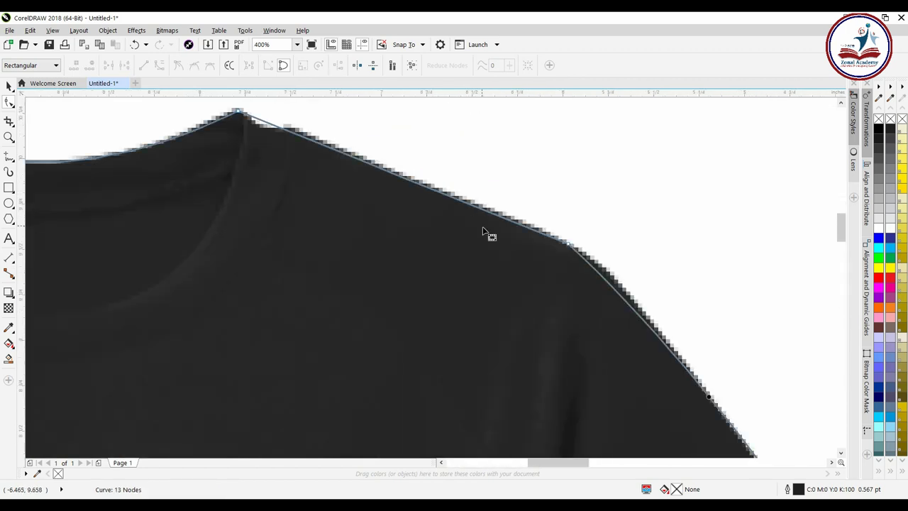
pyautogui.doubleClick(466, 203)
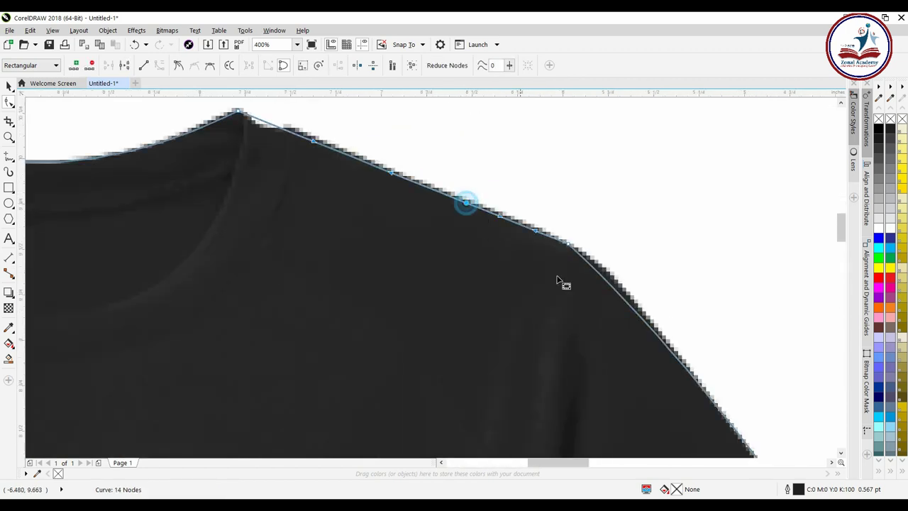
pyautogui.doubleClick(649, 324)
pyautogui.doubleClick(568, 245)
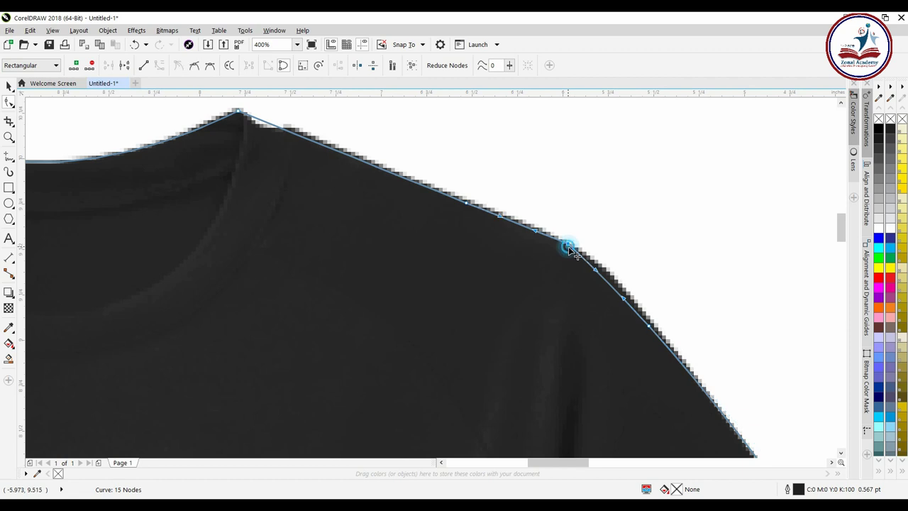
pyautogui.scroll(-2, 597, 305)
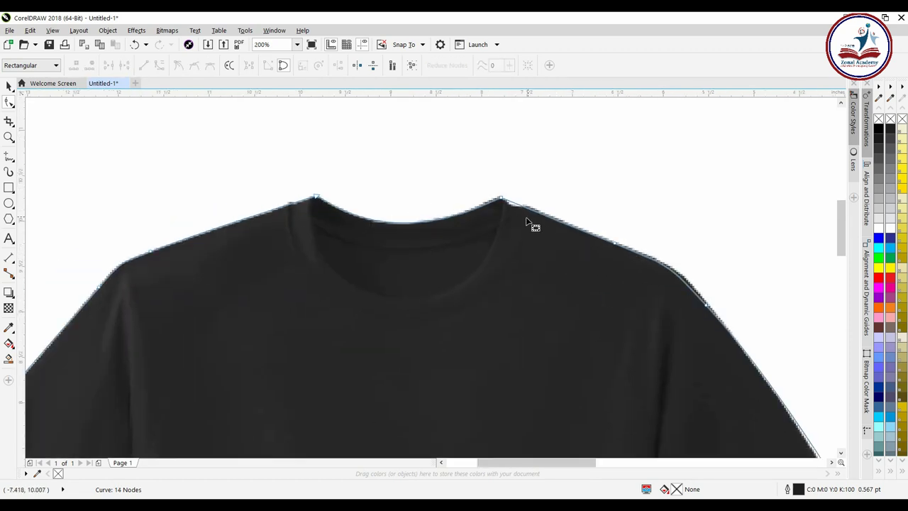
# Add a node on the right shoulder line at the collar's outer edge and bend the short neck-side segment down to follow the collar.
pyautogui.scroll(2, 538, 226)
pyautogui.doubleClick(557, 226)
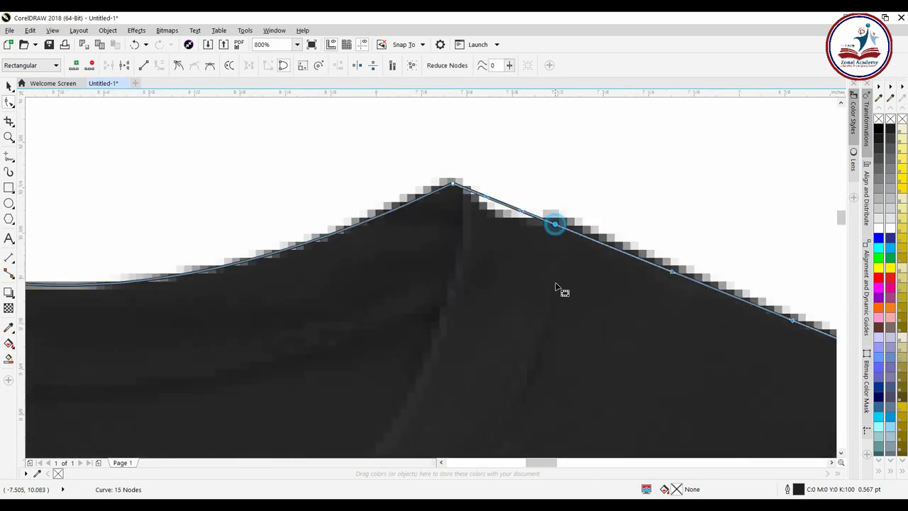
pyautogui.moveTo(543, 255); pyautogui.dragTo(501, 241)
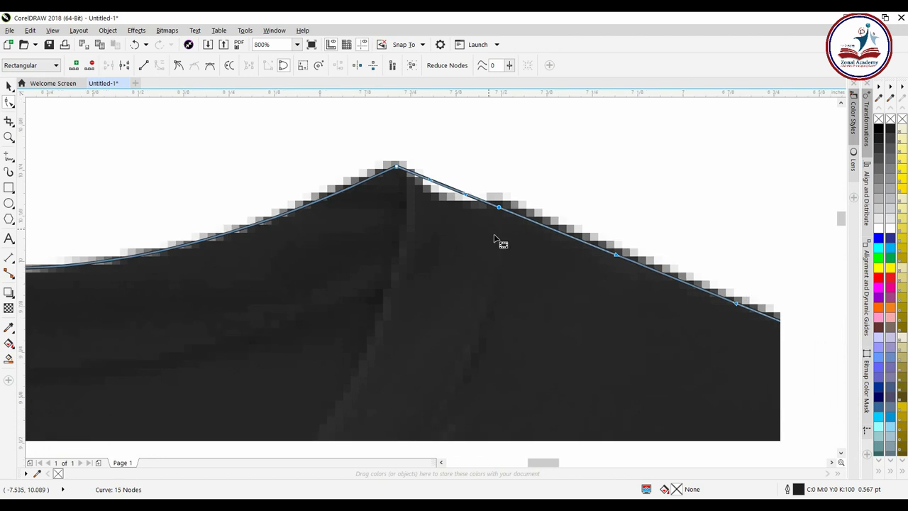
pyautogui.click(176, 65)
pyautogui.moveTo(466, 199)
pyautogui.mouseDown()
pyautogui.moveTo(426, 179)
pyautogui.moveTo(433, 195)
pyautogui.moveTo(456, 205)
pyautogui.mouseUp()
pyautogui.scroll(-2, 511, 239)
pyautogui.scroll(-1, 511, 240)
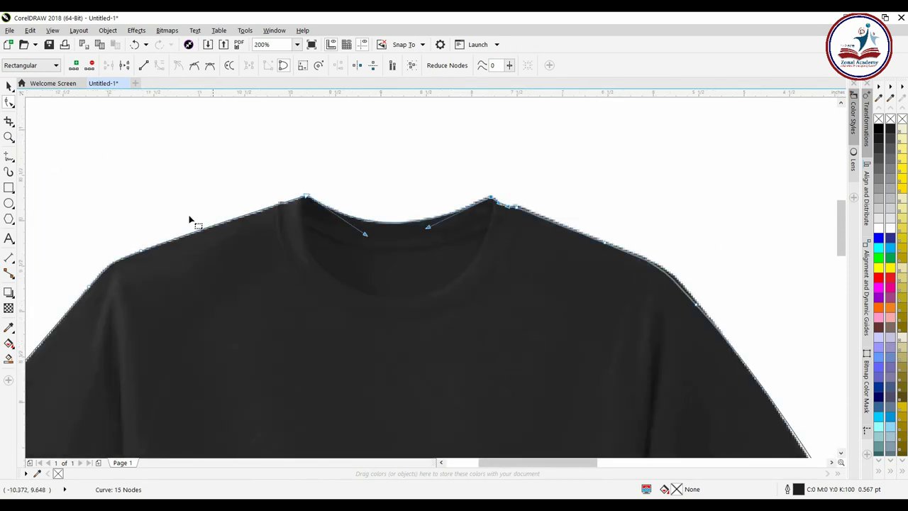
# Leave node editing and check the traced outline against the whole T-shirt, with the curve selected and deselected.
pyautogui.click(10, 85)
pyautogui.click(196, 177)
pyautogui.scroll(-1, 357, 237)
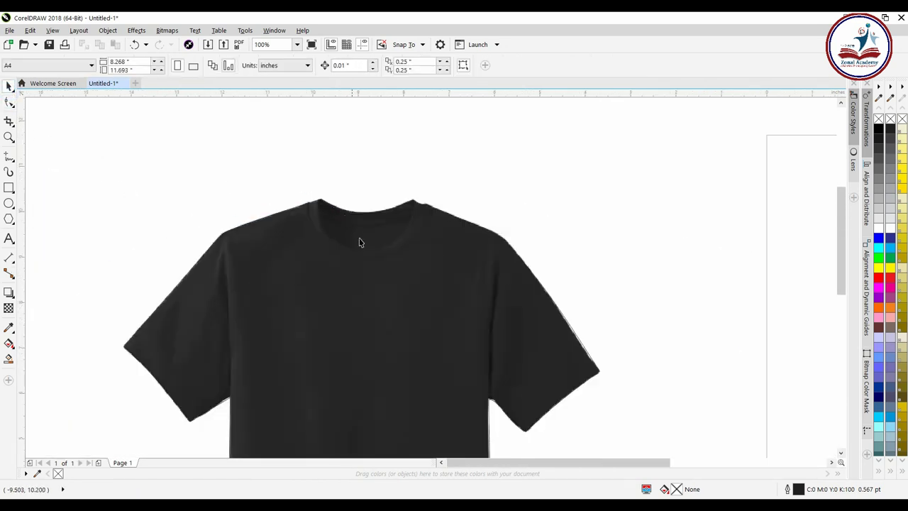
pyautogui.click(254, 194)
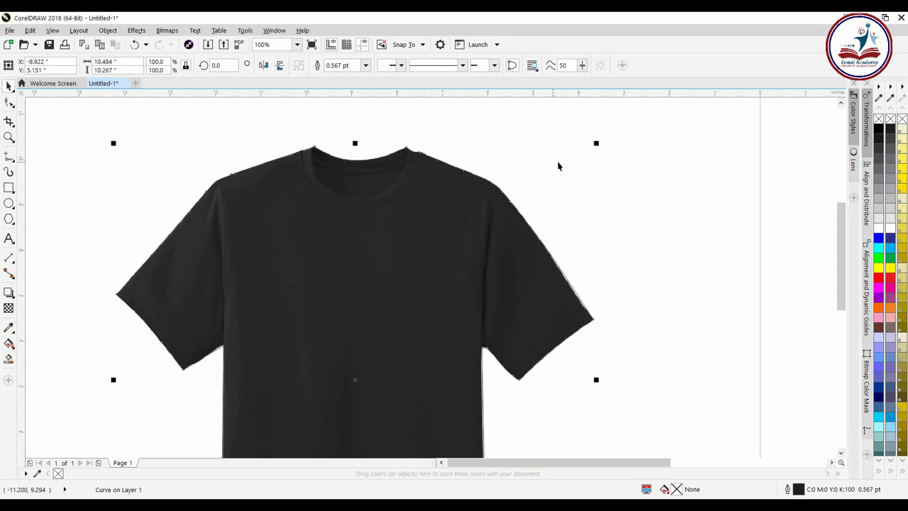
pyautogui.click(632, 163)
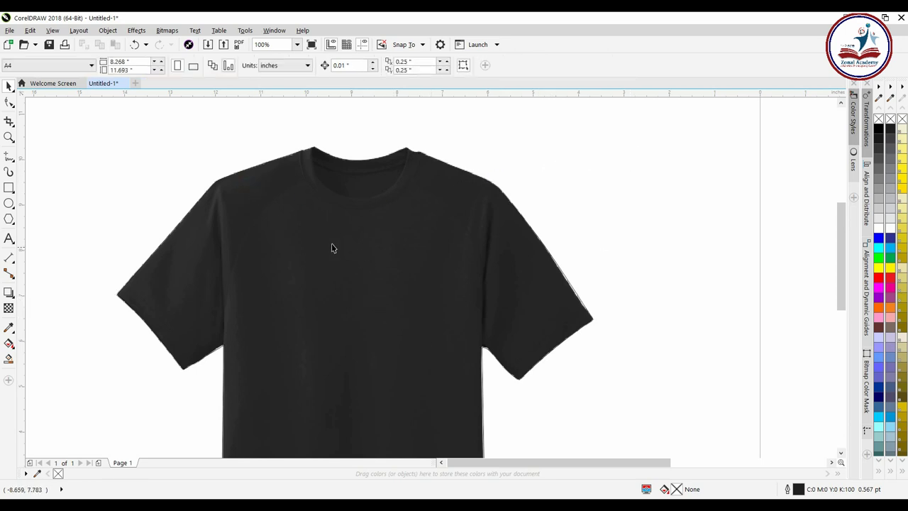
# Draw a rectangle about 2.69 by 1.26 inches over the collar and make its outline red.
pyautogui.scroll(1, 305, 177)
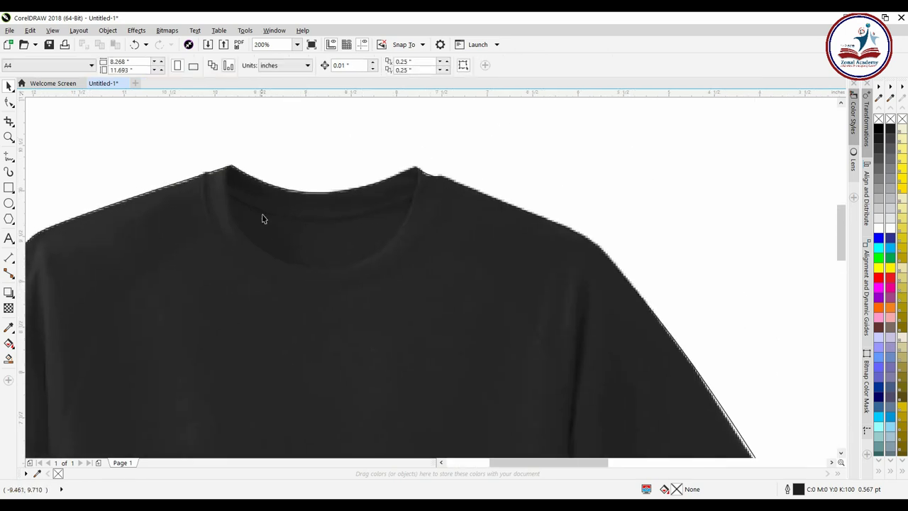
pyautogui.click(9, 188)
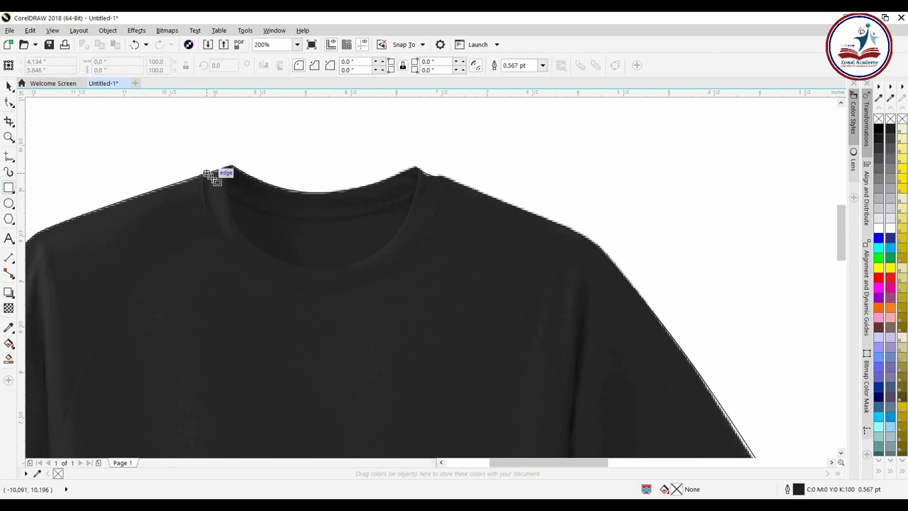
pyautogui.moveTo(202, 173); pyautogui.dragTo(450, 289)
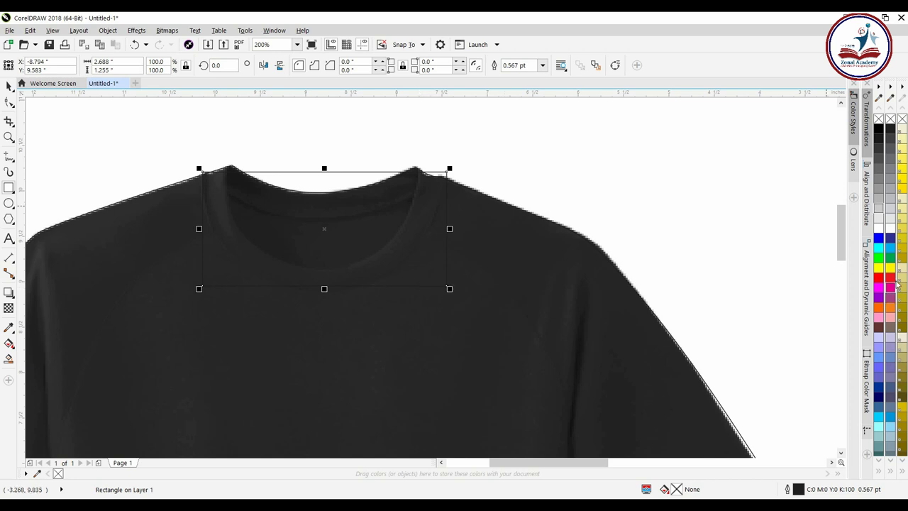
pyautogui.moveTo(897, 281); pyautogui.dragTo(407, 290)
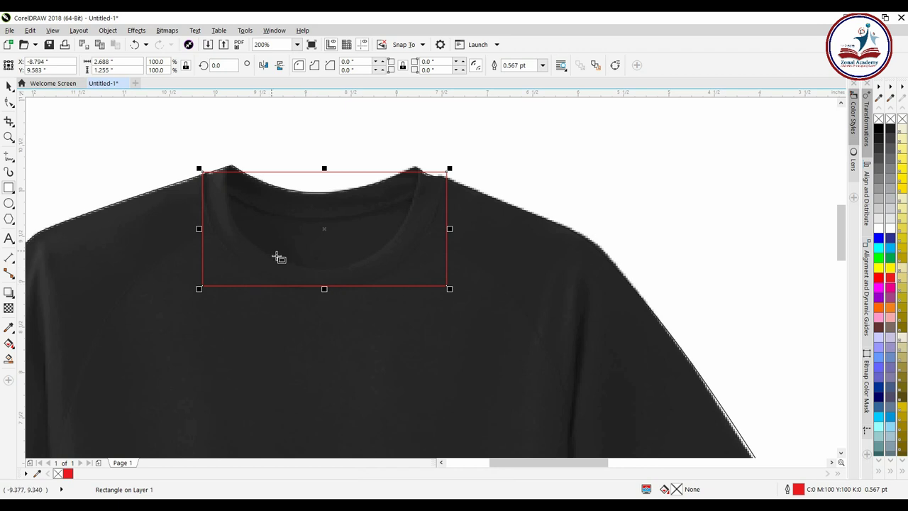
pyautogui.moveTo(279, 258); pyautogui.dragTo(355, 265)
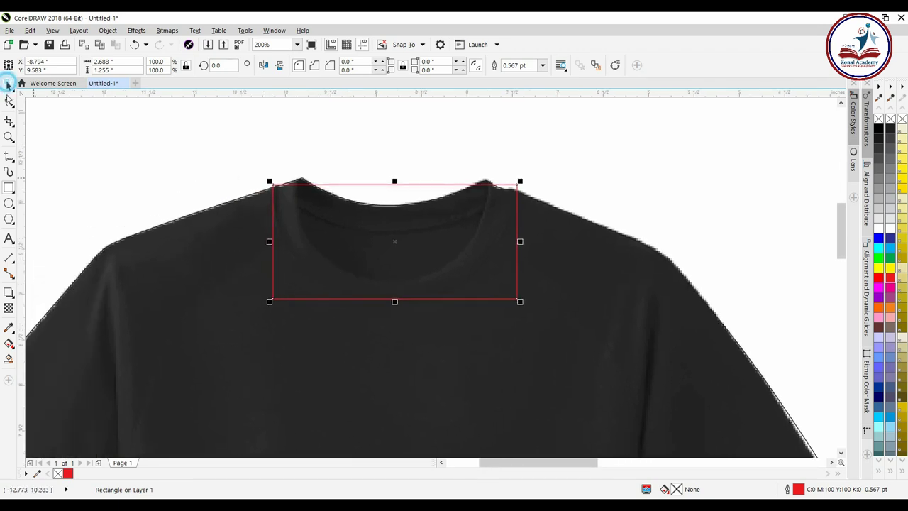
# Convert the red rectangle to curves and delete its lower-left corner node, keeping no extra node on the resulting diagonal.
pyautogui.click(9, 103)
pyautogui.hotkey('ctrl', 'q')
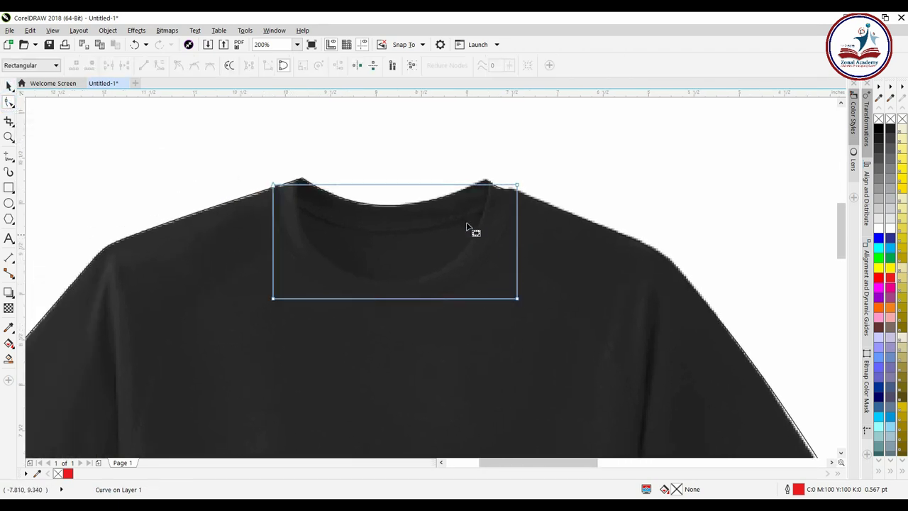
pyautogui.scroll(-1, 383, 227)
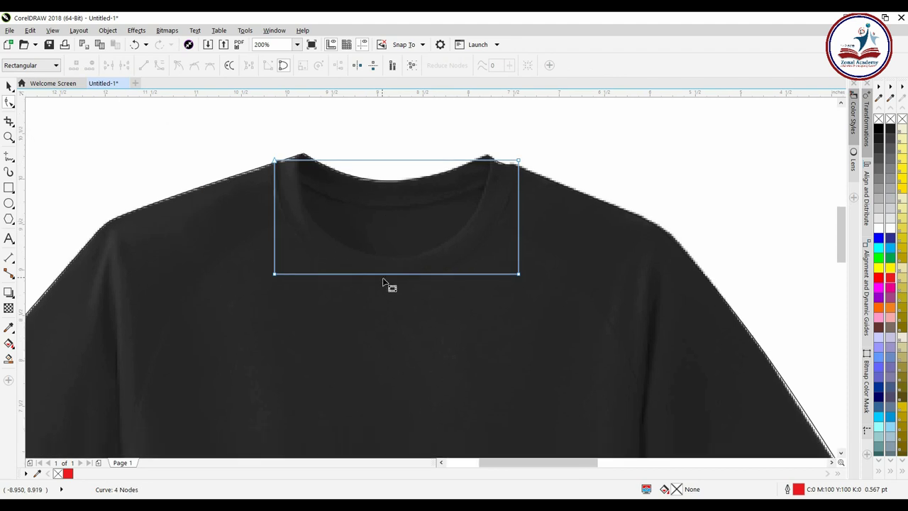
pyautogui.scroll(1, 383, 284)
pyautogui.doubleClick(166, 271)
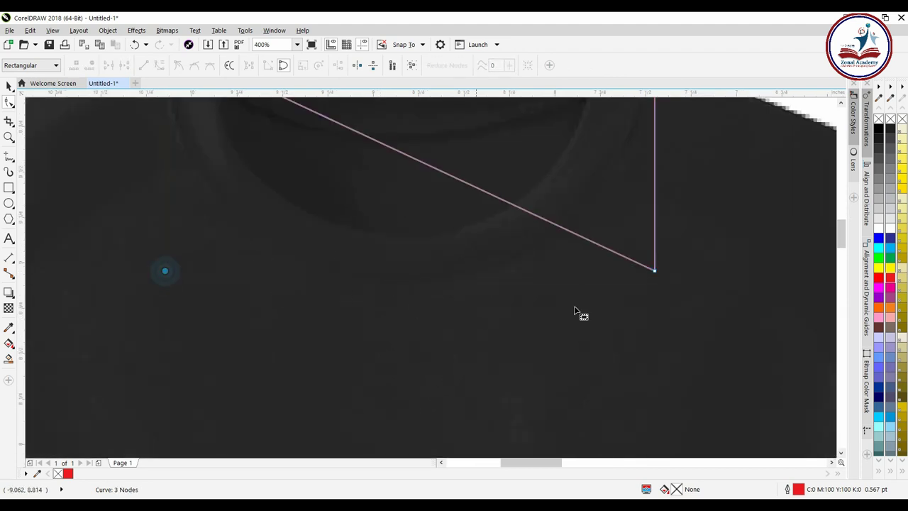
pyautogui.scroll(-1, 430, 234)
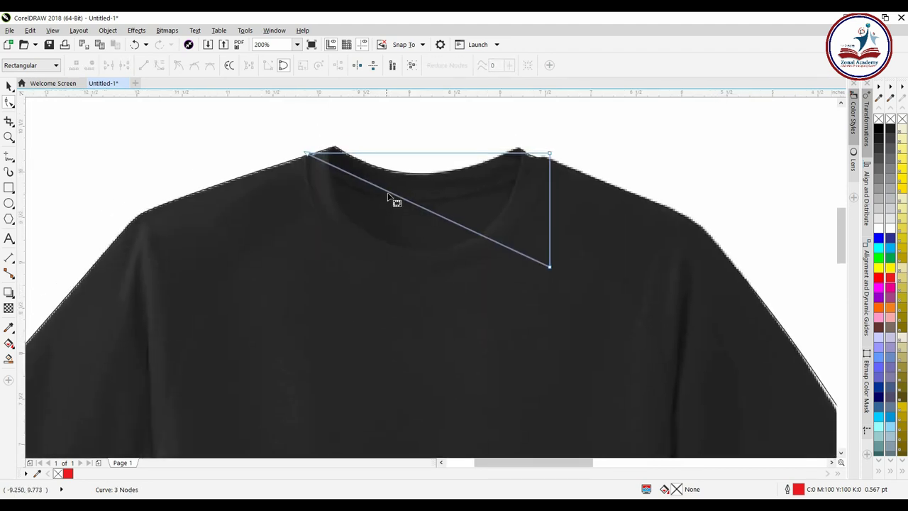
pyautogui.moveTo(389, 197); pyautogui.dragTo(316, 218)
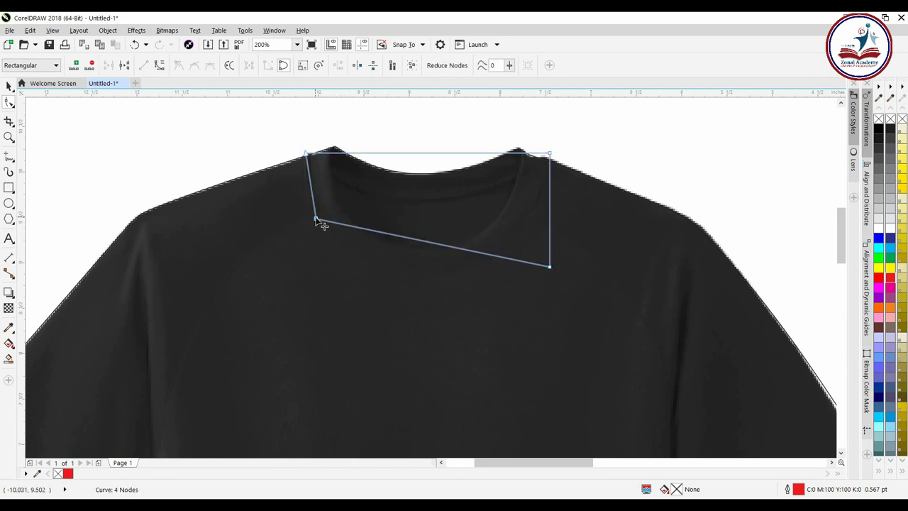
pyautogui.doubleClick(316, 219)
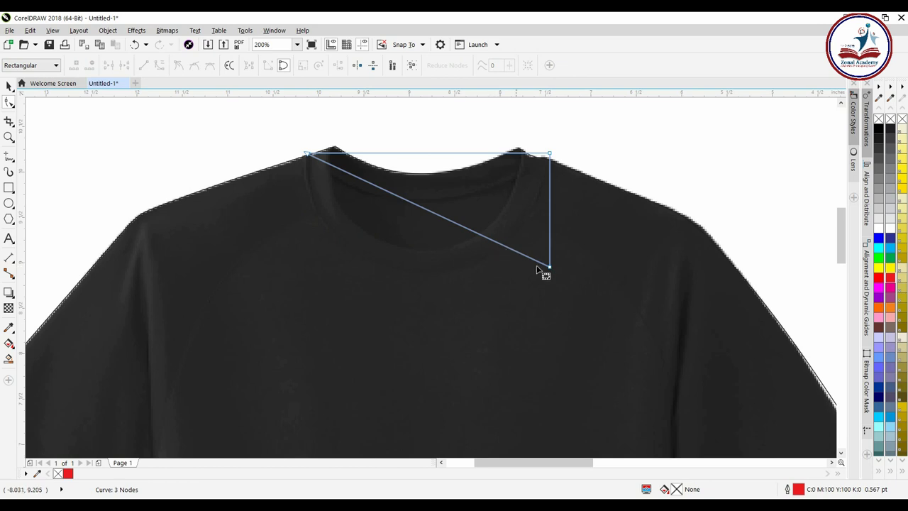
# Convert the diagonal segment to a curve, bend it down below the neckline, and delete the lower-right node.
pyautogui.moveTo(552, 271); pyautogui.dragTo(540, 183)
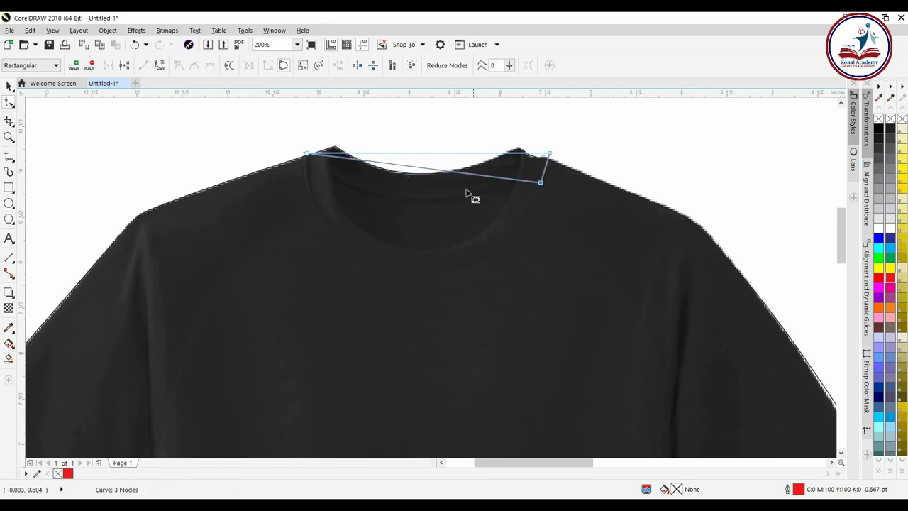
pyautogui.rightClick(449, 173)
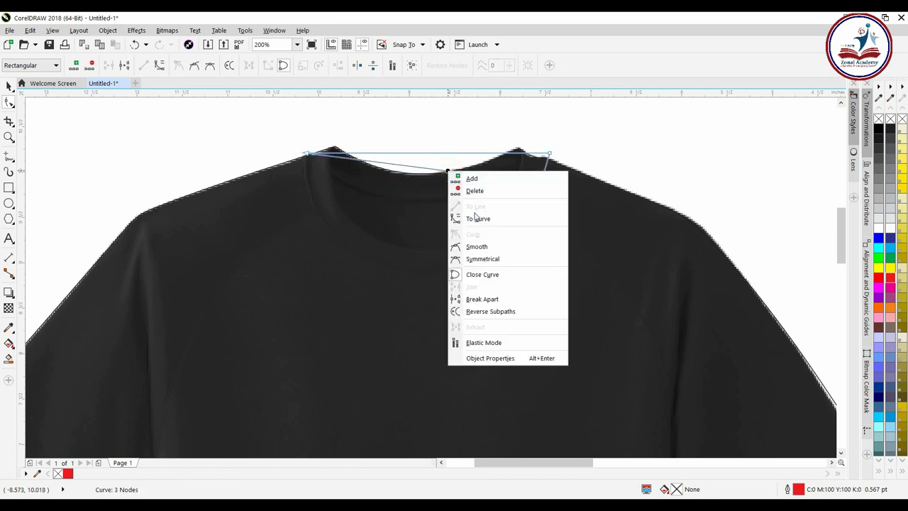
pyautogui.click(478, 219)
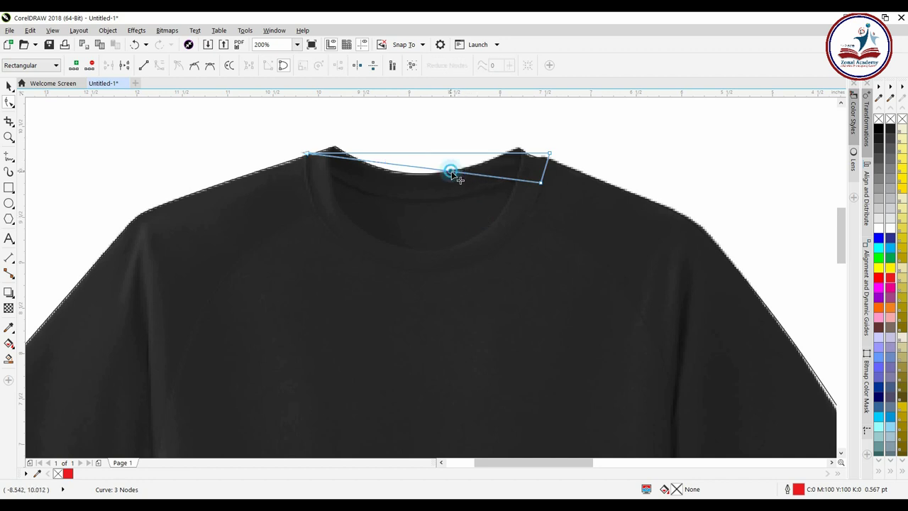
pyautogui.moveTo(450, 171); pyautogui.dragTo(434, 270)
pyautogui.click(541, 182)
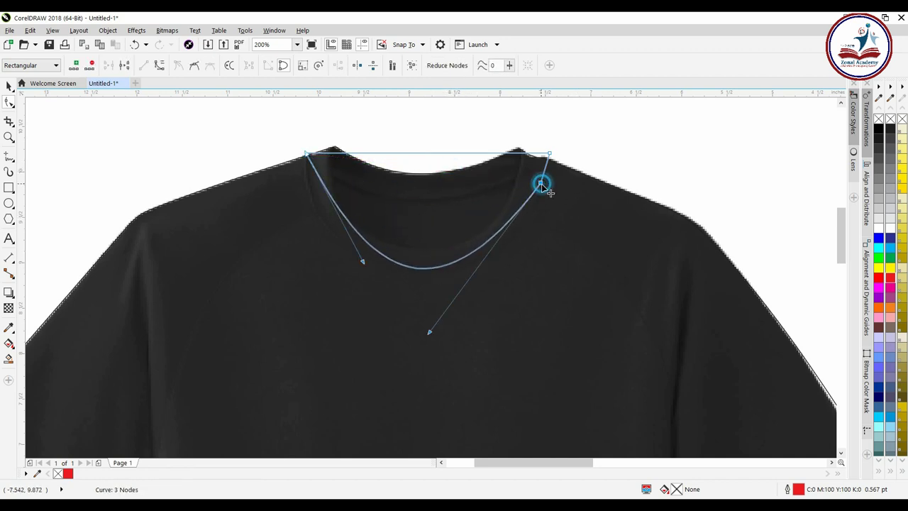
pyautogui.press('Delete')
# Adjust the lower curve's handles to follow the collar's outer seam and move its right end node onto the shoulder edge.
pyautogui.click(306, 154)
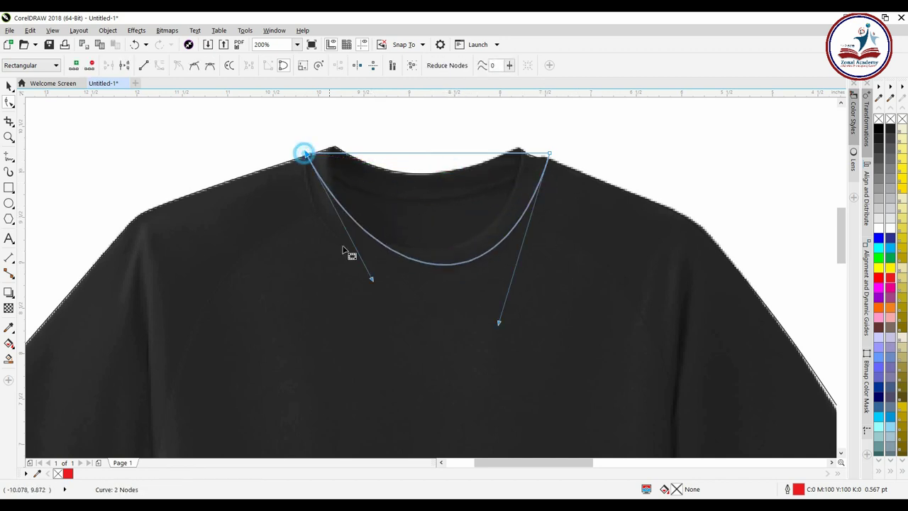
pyautogui.moveTo(371, 280); pyautogui.dragTo(307, 293)
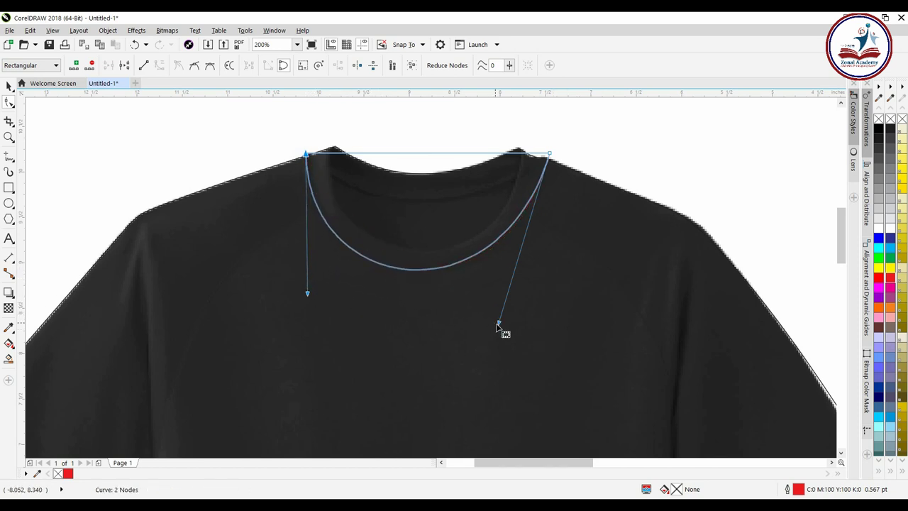
pyautogui.moveTo(499, 327); pyautogui.dragTo(518, 323)
pyautogui.scroll(2, 553, 167)
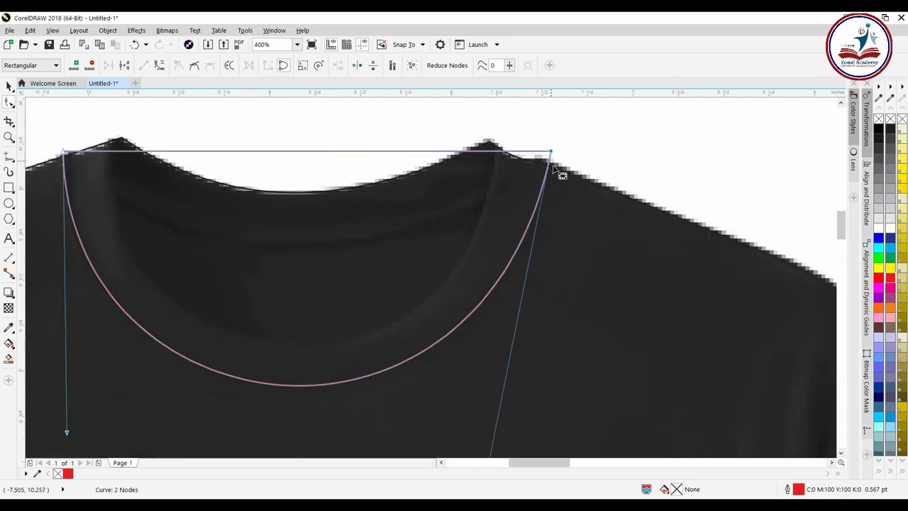
pyautogui.scroll(1, 554, 160)
pyautogui.moveTo(553, 150); pyautogui.dragTo(550, 176)
pyautogui.scroll(-2, 552, 185)
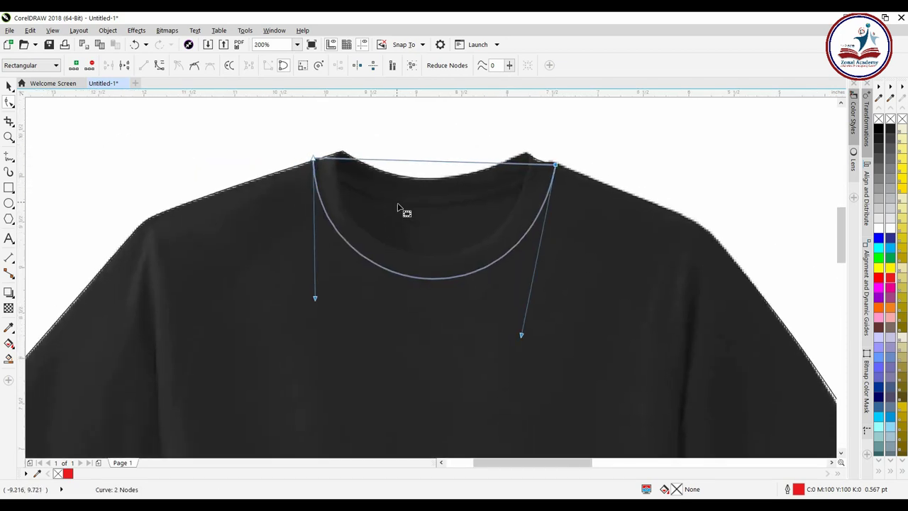
# Add two nodes on the collar shape's top line and place them on the left and right neck points.
pyautogui.scroll(1, 338, 172)
pyautogui.doubleClick(344, 151)
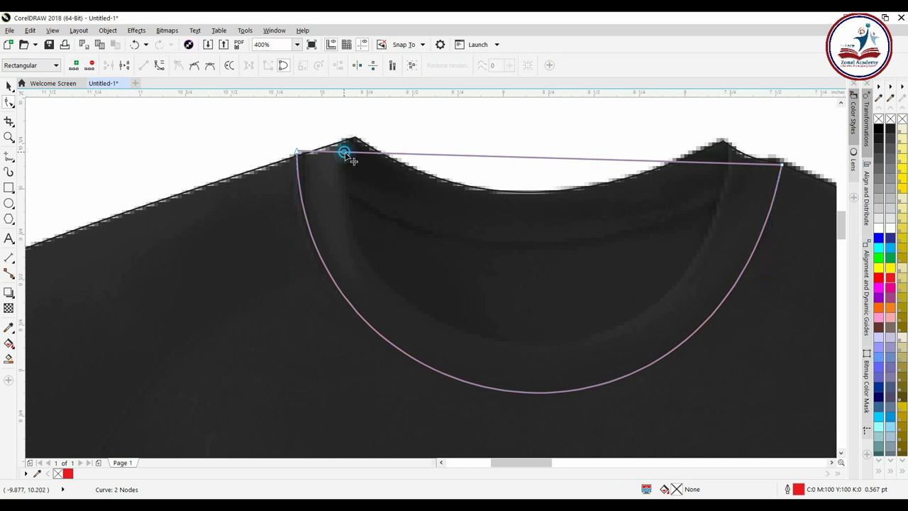
pyautogui.moveTo(345, 151); pyautogui.dragTo(357, 140)
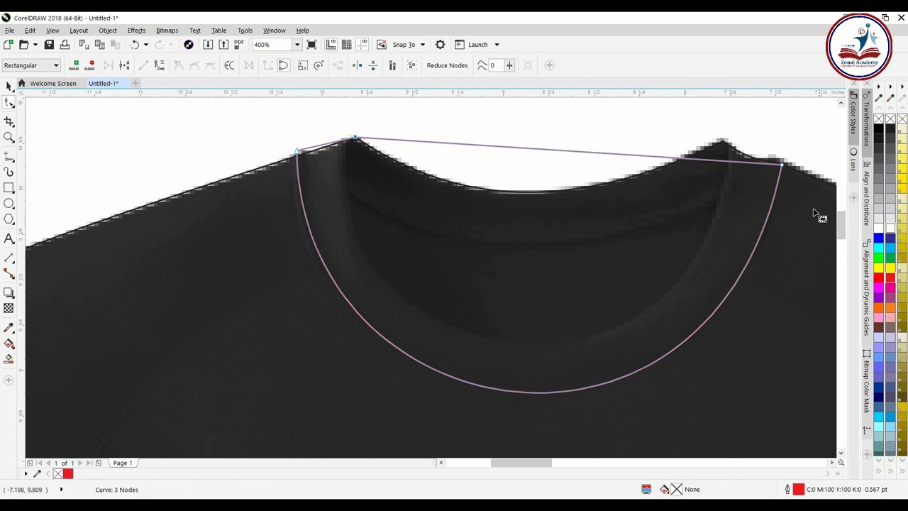
pyautogui.doubleClick(736, 163)
pyautogui.moveTo(737, 163); pyautogui.dragTo(727, 149)
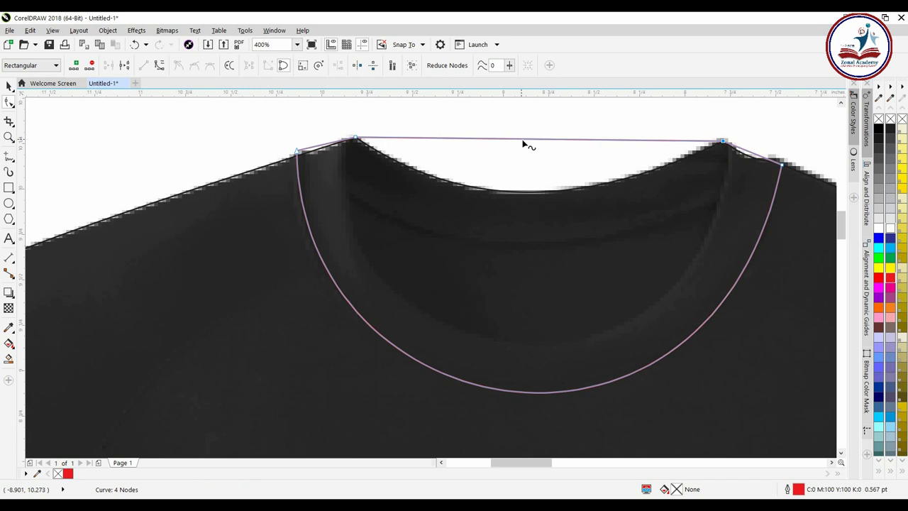
pyautogui.moveTo(522, 141); pyautogui.dragTo(508, 292)
pyautogui.hotkey('ctrl', 'z')
pyautogui.press('Escape')
pyautogui.moveTo(532, 144); pyautogui.dragTo(531, 152)
# Convert the line between the two neck points to a curve and bend it down toward the collar's inner edge.
pyautogui.click(529, 141)
pyautogui.rightClick(530, 141)
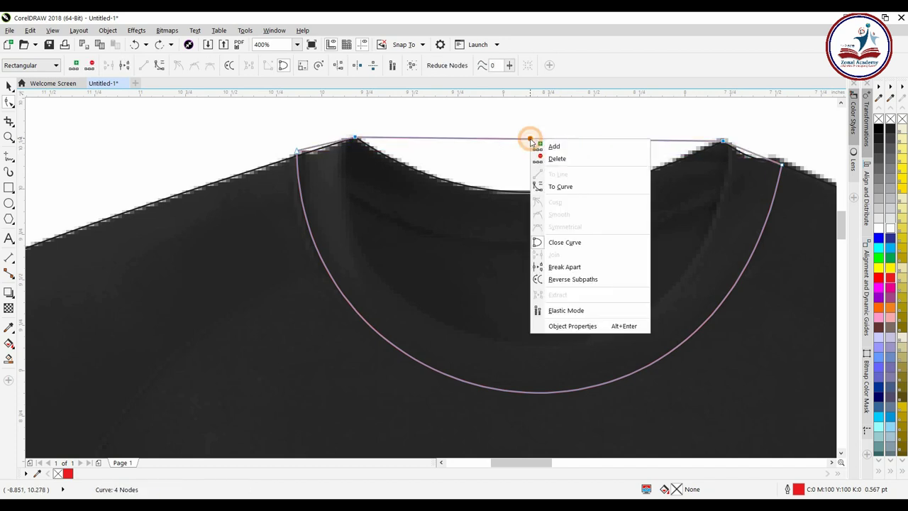
pyautogui.click(552, 183)
pyautogui.moveTo(511, 139); pyautogui.dragTo(520, 353)
# Spread both handles of the inner collar curve outward to round it along the collar's inner edge.
pyautogui.click(356, 138)
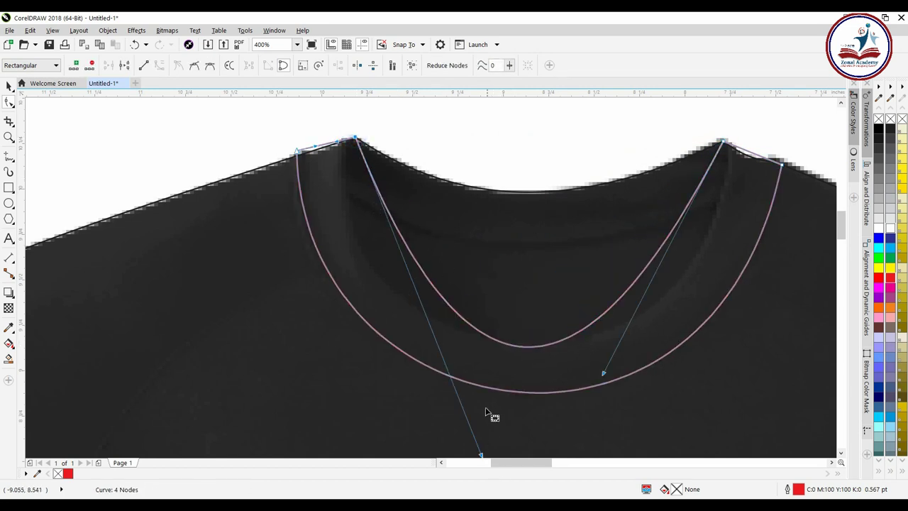
pyautogui.scroll(-2, 522, 387)
pyautogui.moveTo(497, 385); pyautogui.dragTo(343, 333)
pyautogui.moveTo(620, 302); pyautogui.dragTo(757, 332)
# Fine-tune the inner collar curve's left end node and handle to match the left inner edge of the collar.
pyautogui.scroll(-3, 582, 298)
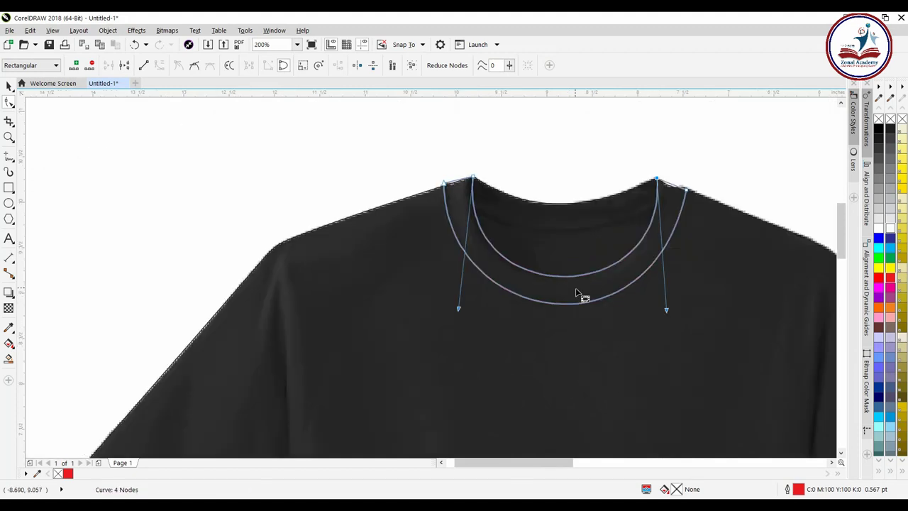
pyautogui.scroll(1, 532, 308)
pyautogui.scroll(3, 497, 305)
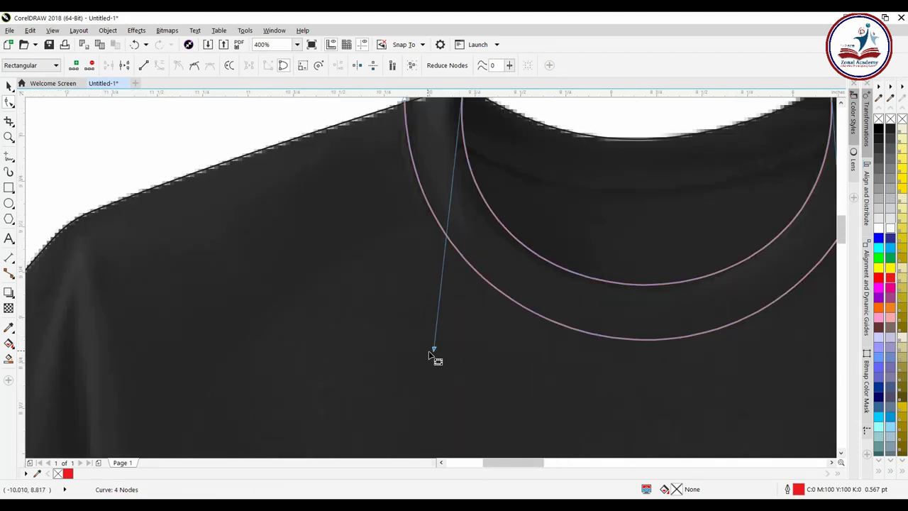
pyautogui.moveTo(435, 352); pyautogui.dragTo(391, 338)
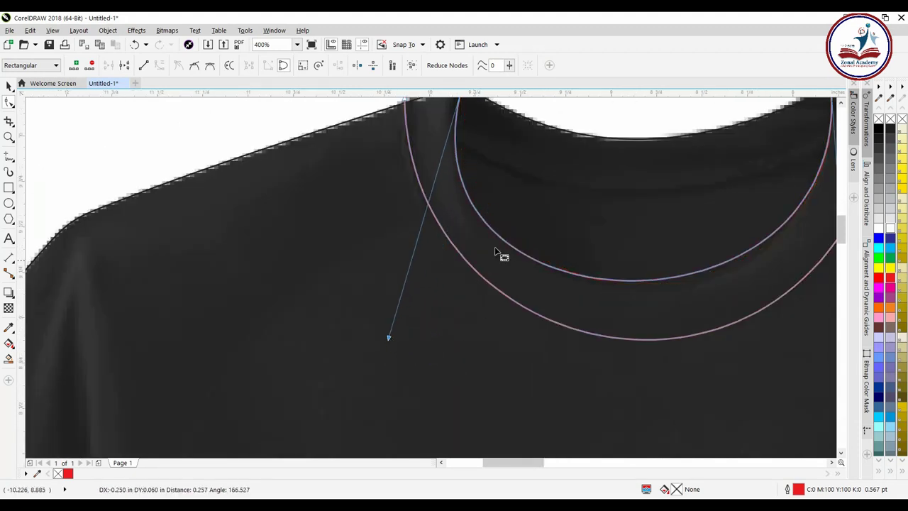
pyautogui.scroll(2, 454, 235)
pyautogui.scroll(2, 469, 201)
pyautogui.moveTo(482, 209); pyautogui.dragTo(474, 207)
pyautogui.scroll(-2, 500, 320)
pyautogui.scroll(-1, 447, 340)
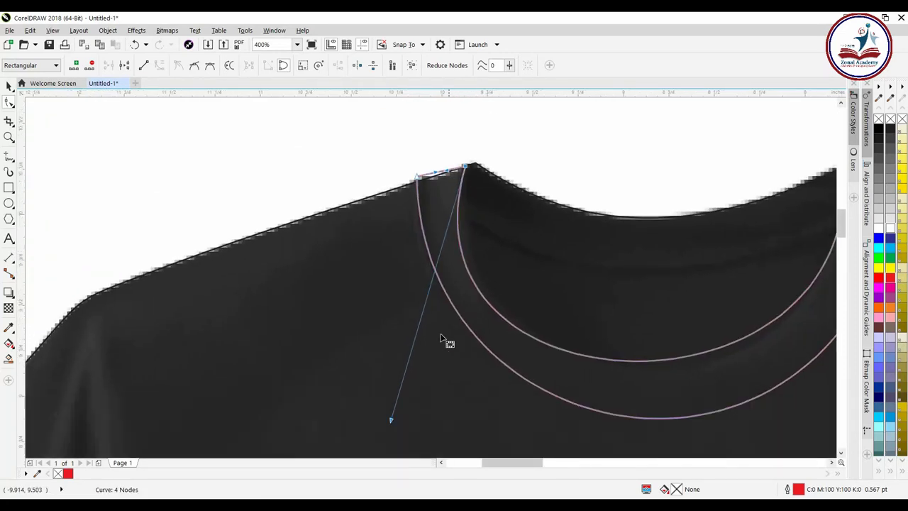
pyautogui.scroll(-1, 421, 367)
pyautogui.moveTo(394, 359); pyautogui.dragTo(439, 372)
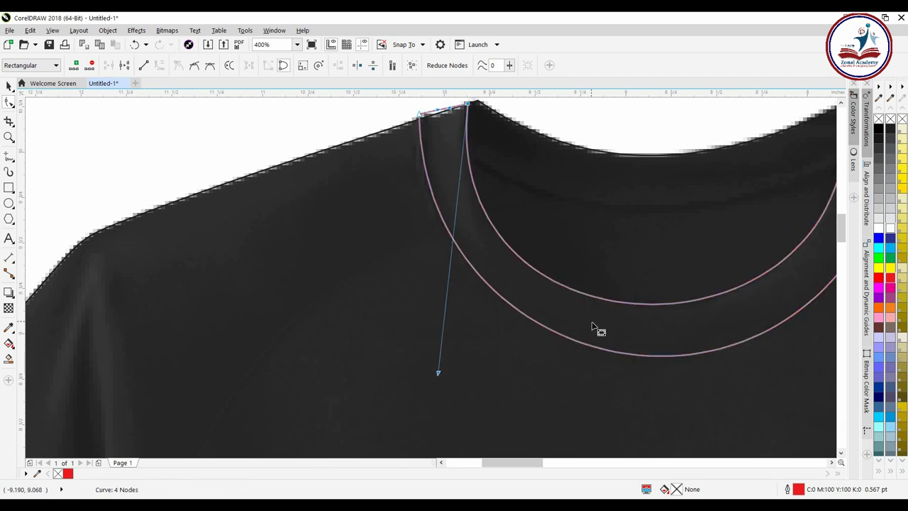
# Fine-tune the inner collar curve's right end node and handle to match the right inner edge of the collar.
pyautogui.scroll(-2, 582, 319)
pyautogui.scroll(4, 631, 200)
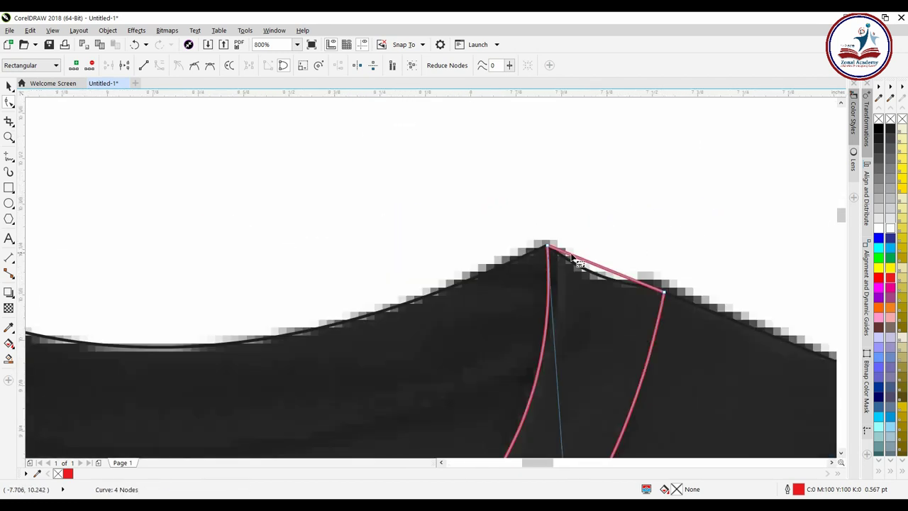
pyautogui.moveTo(550, 249); pyautogui.dragTo(563, 251)
pyautogui.scroll(-1, 563, 252)
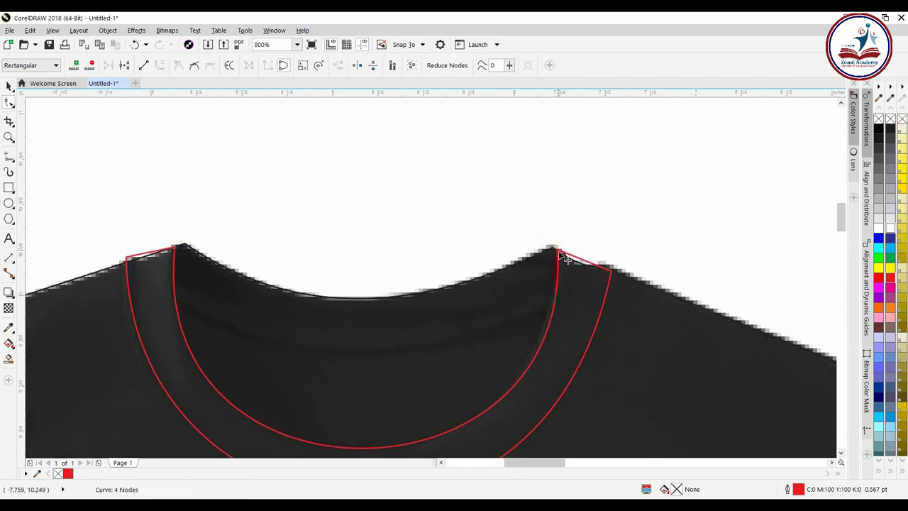
pyautogui.scroll(-1, 609, 307)
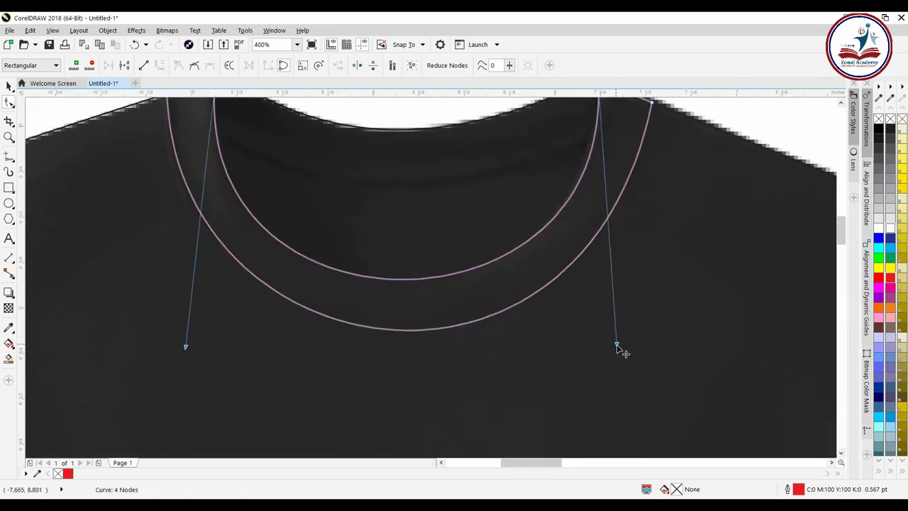
pyautogui.moveTo(618, 348); pyautogui.dragTo(614, 351)
pyautogui.scroll(-2, 381, 217)
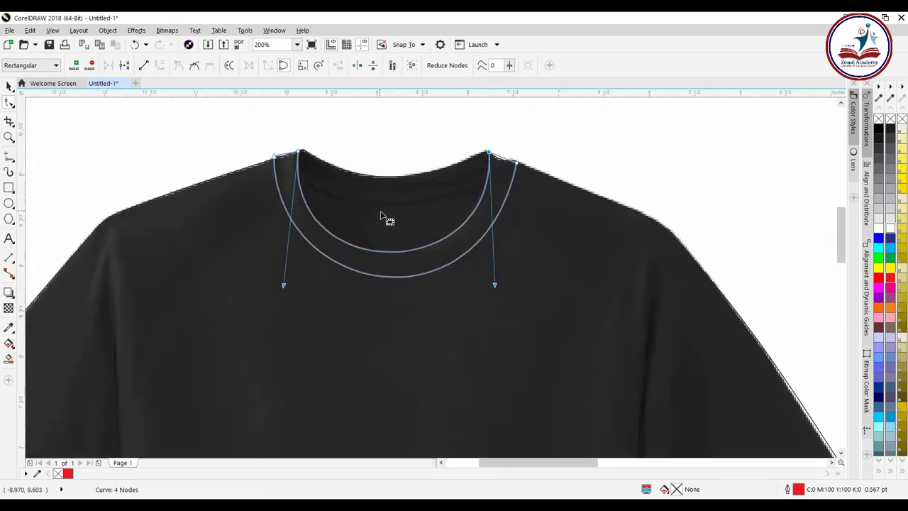
pyautogui.scroll(2, 355, 257)
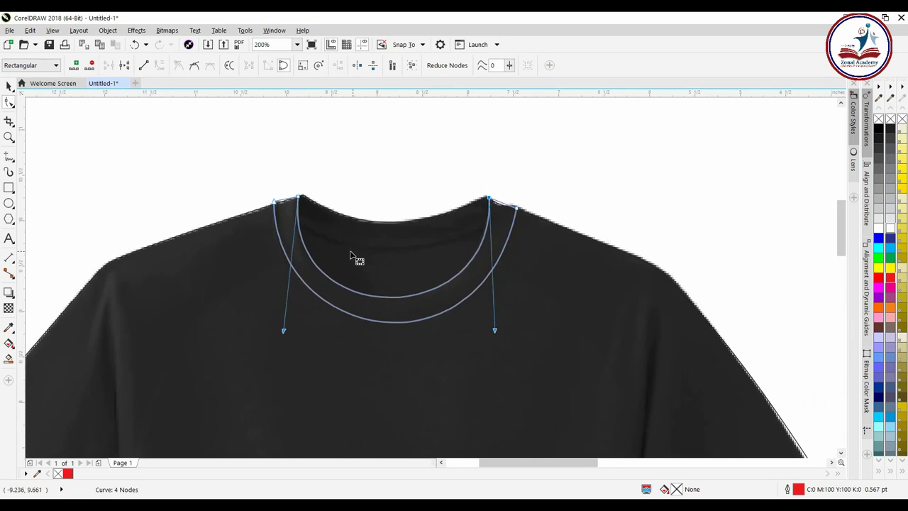
# Draw a rectangle about 2.1 by 0.72 inches between the two neck points and give it a yellow outline.
pyautogui.click(8, 85)
pyautogui.click(233, 134)
pyautogui.click(9, 188)
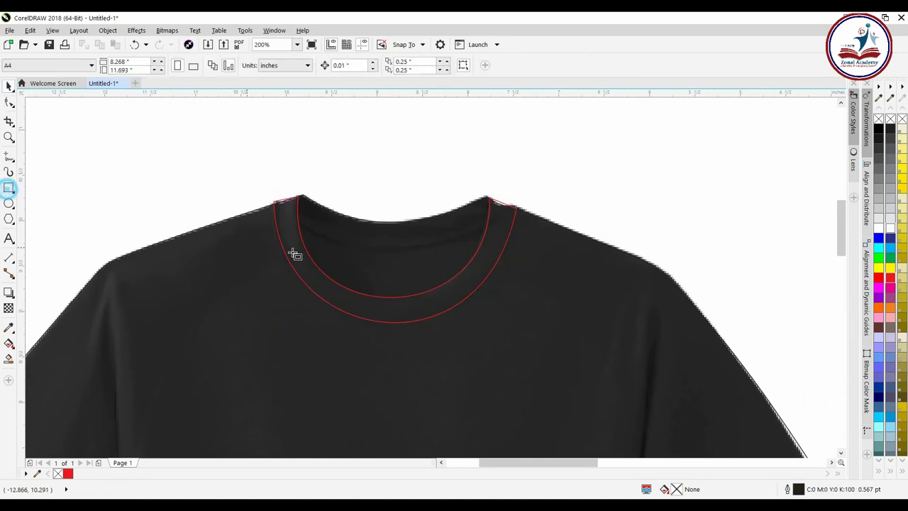
pyautogui.scroll(2, 316, 212)
pyautogui.moveTo(305, 197); pyautogui.dragTo(690, 331)
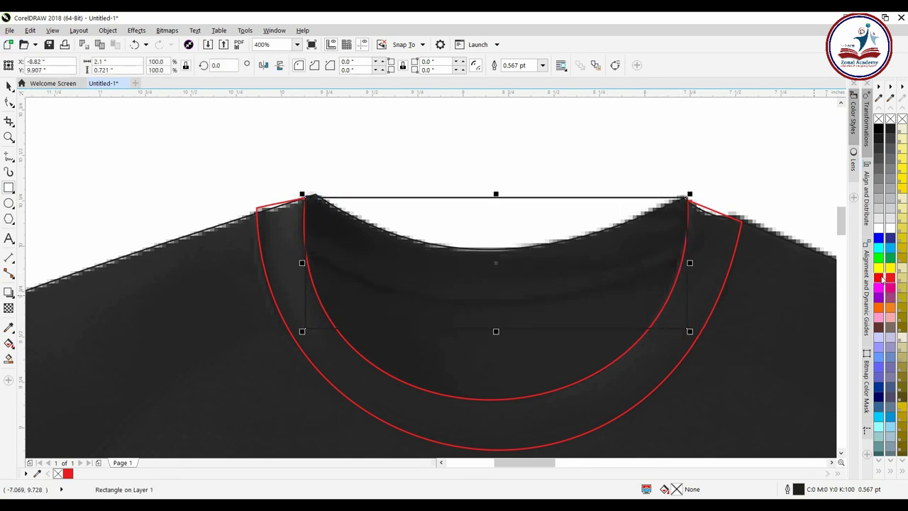
pyautogui.rightClick(880, 270)
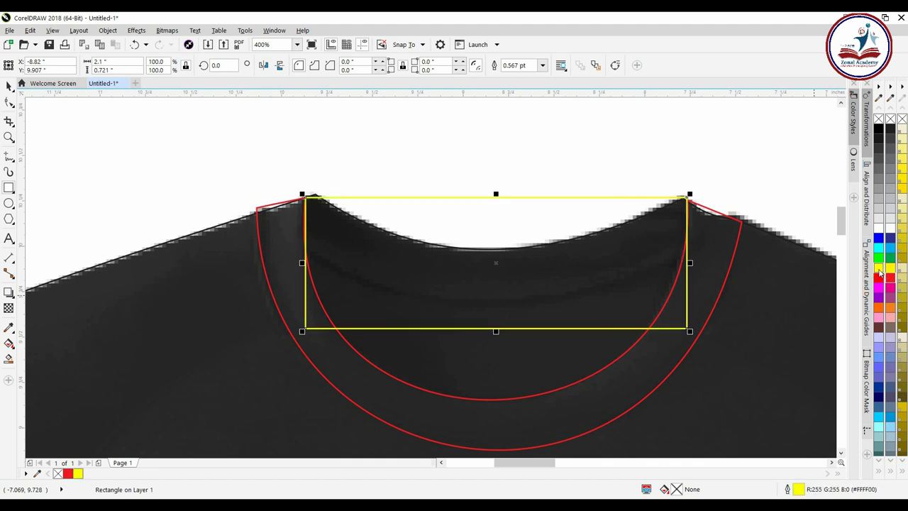
# Convert the yellow rectangle to curves, delete its two bottom nodes, and turn the diagonal segment left by the first deletion into a curve.
pyautogui.hotkey('ctrl', 'q')
pyautogui.click(10, 102)
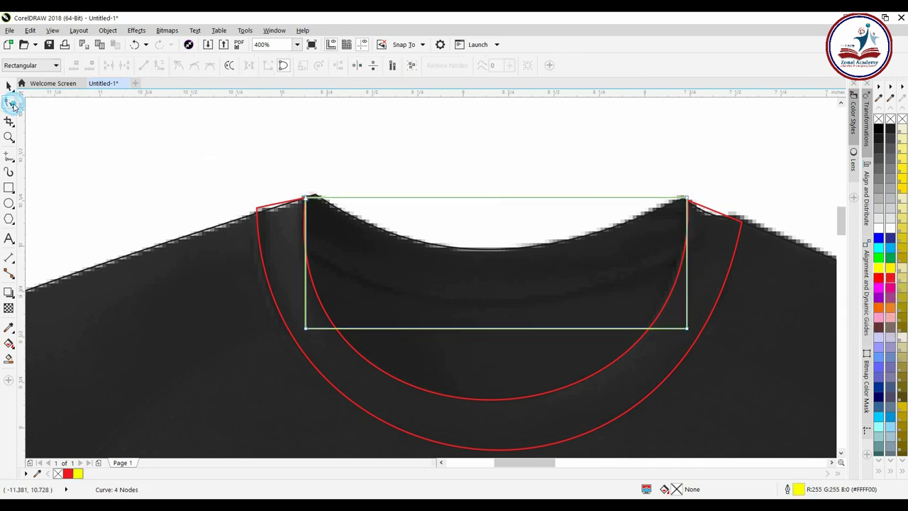
pyautogui.click(305, 329)
pyautogui.press('Delete')
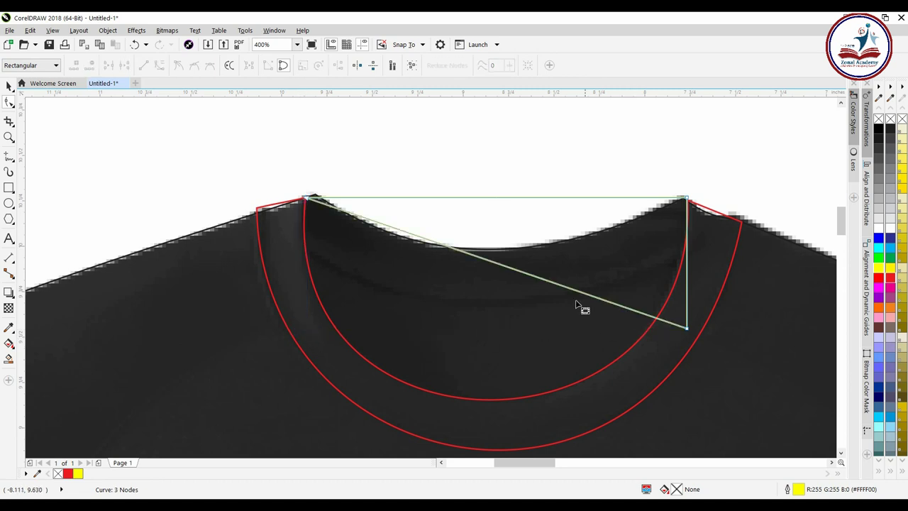
pyautogui.rightClick(540, 284)
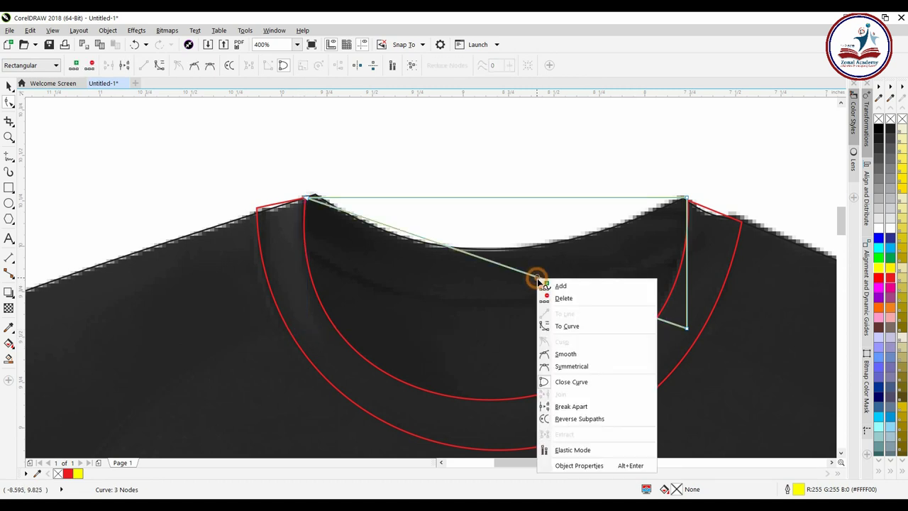
pyautogui.click(570, 326)
pyautogui.click(687, 329)
pyautogui.press('Delete')
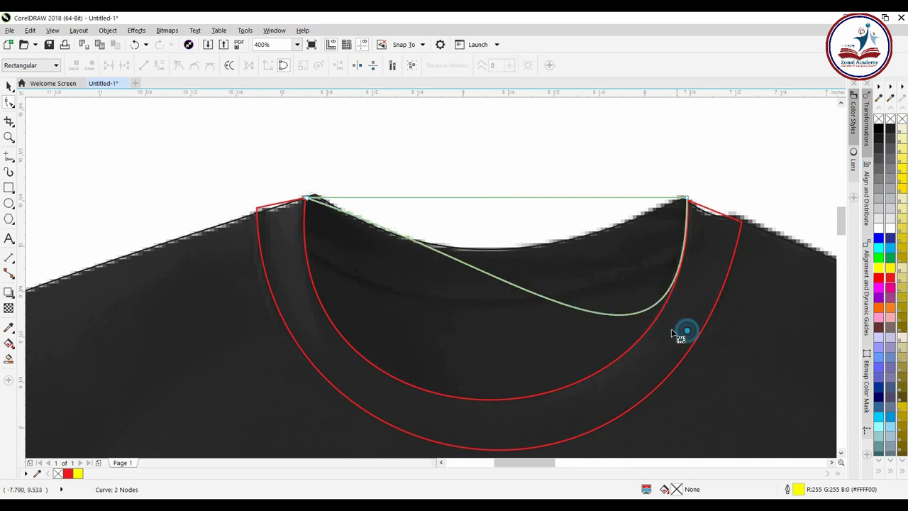
# Swing both handles of the yellow neck curve outward to form a shallow arc between the neck points.
pyautogui.click(306, 200)
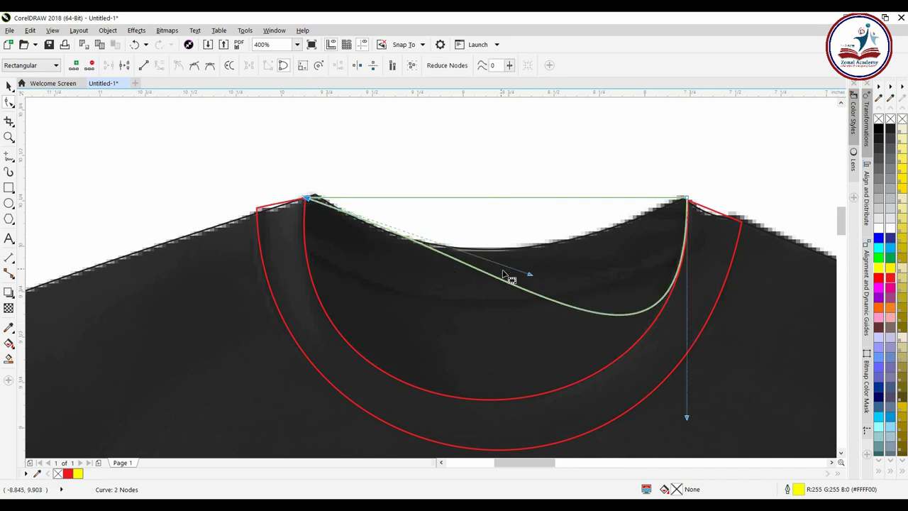
pyautogui.moveTo(529, 276); pyautogui.dragTo(274, 328)
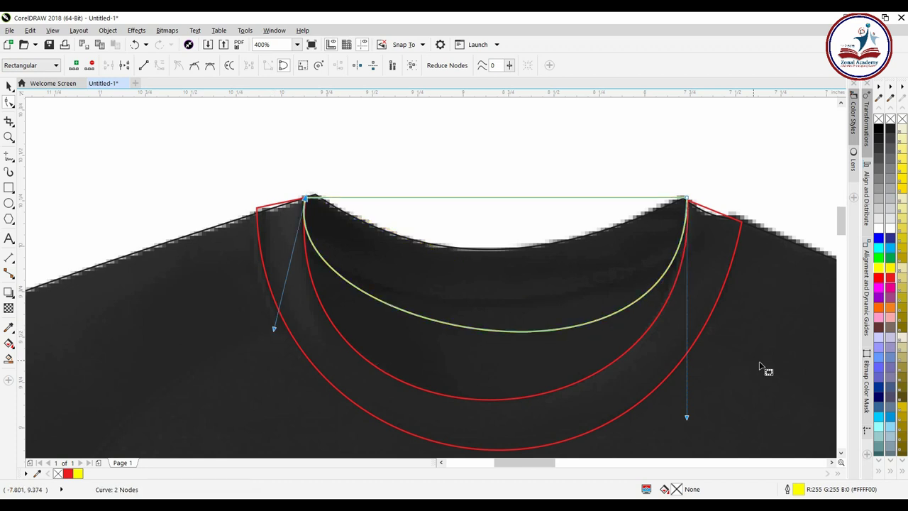
pyautogui.click(686, 420)
pyautogui.moveTo(688, 422); pyautogui.dragTo(718, 351)
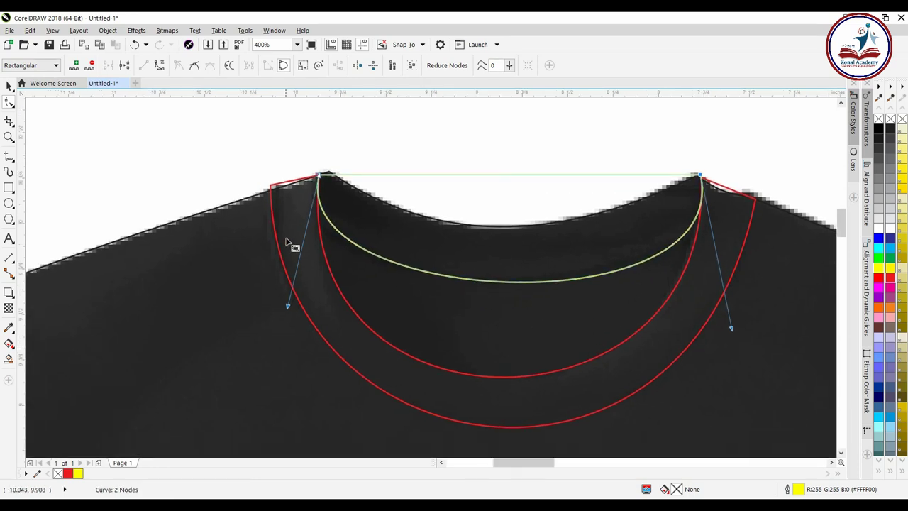
# Fine-tune the left and right handles of the yellow neck curve to even out the arc along the back neckline seam.
pyautogui.scroll(1, 293, 243)
pyautogui.moveTo(283, 389); pyautogui.dragTo(305, 412)
pyautogui.scroll(-1, 494, 329)
pyautogui.scroll(-1, 494, 329)
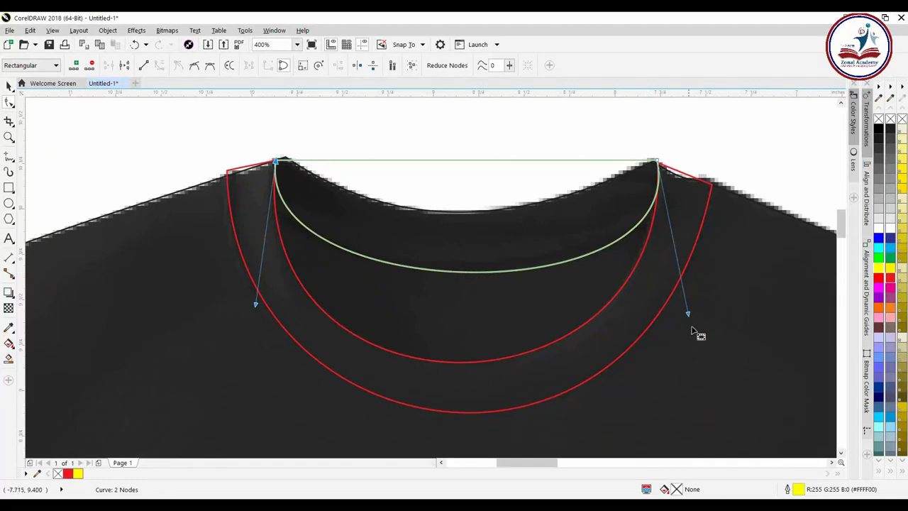
pyautogui.moveTo(689, 314); pyautogui.dragTo(678, 305)
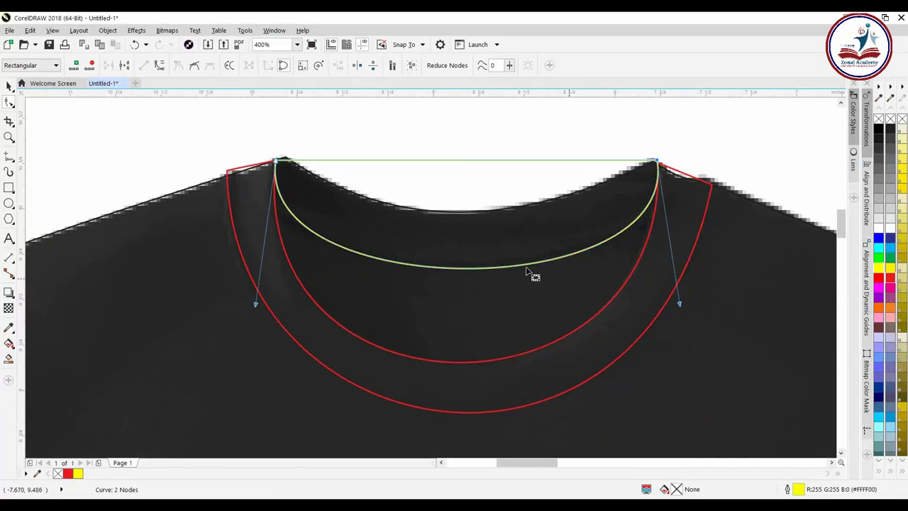
# Draw a rectangle about 4.9 by 3.9 inches over the shirt's chest, convert it to curves and outline it yellow.
pyautogui.scroll(-1, 489, 257)
pyautogui.scroll(-1, 489, 257)
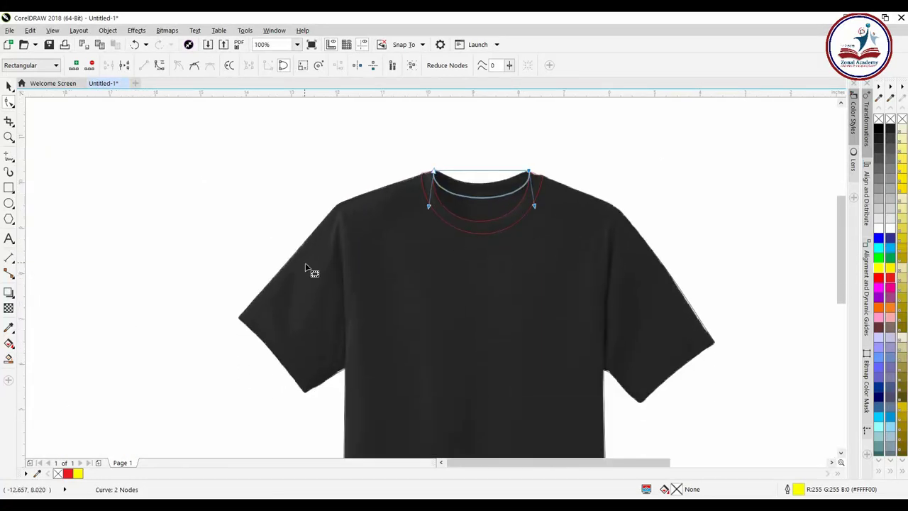
pyautogui.scroll(-1, 369, 255)
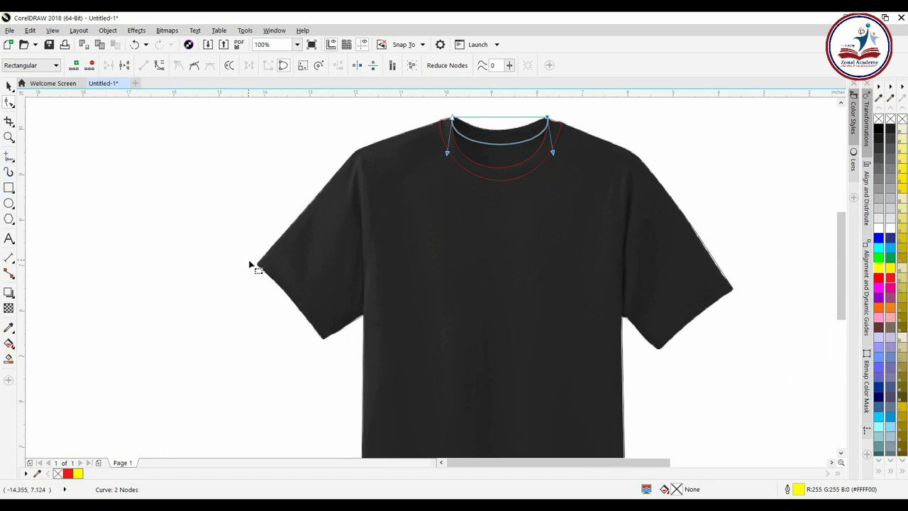
pyautogui.click(8, 187)
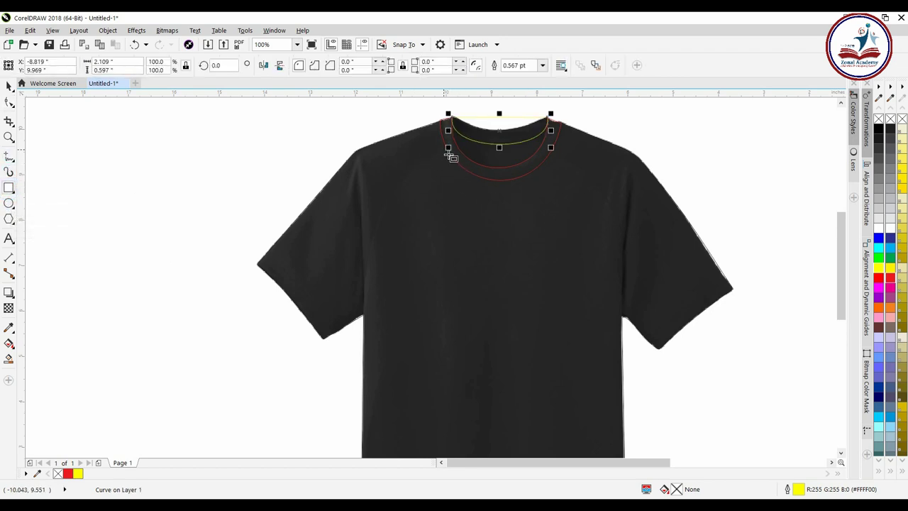
pyautogui.moveTo(396, 160); pyautogui.dragTo(621, 348)
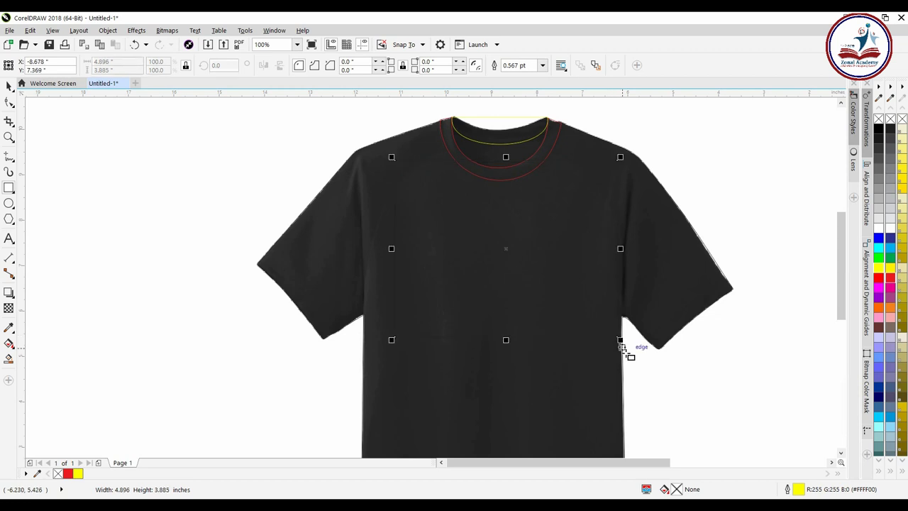
pyautogui.hotkey('ctrl', 'q')
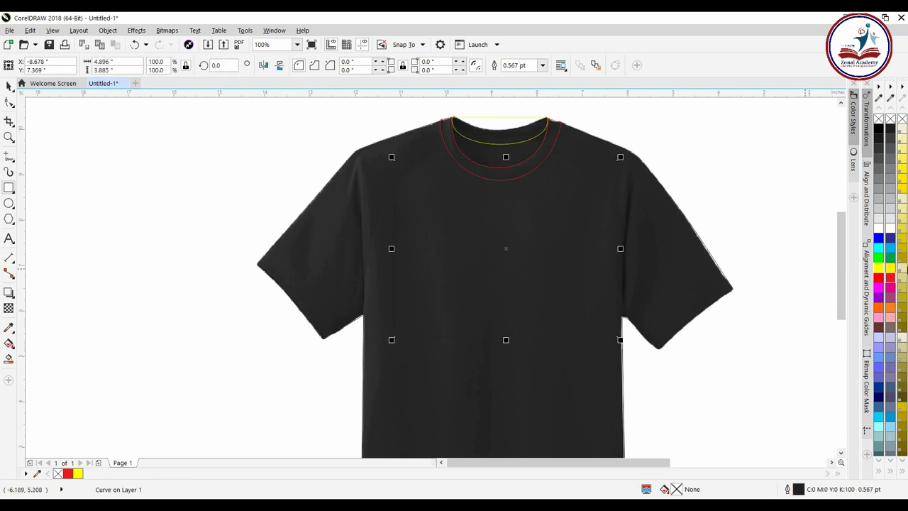
pyautogui.rightClick(879, 268)
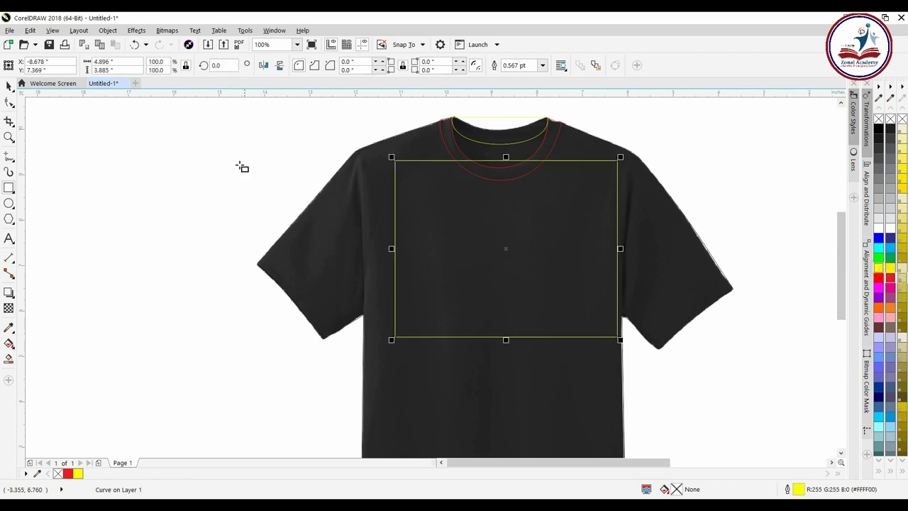
# Move the chest shape's two top nodes onto the left and right sides of the collar's outer edge.
pyautogui.click(8, 101)
pyautogui.scroll(2, 432, 152)
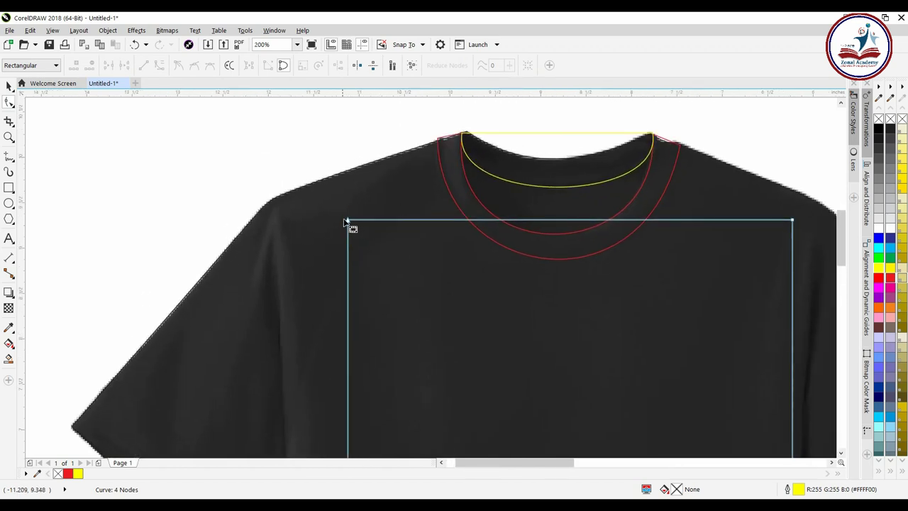
pyautogui.moveTo(348, 220); pyautogui.dragTo(450, 196)
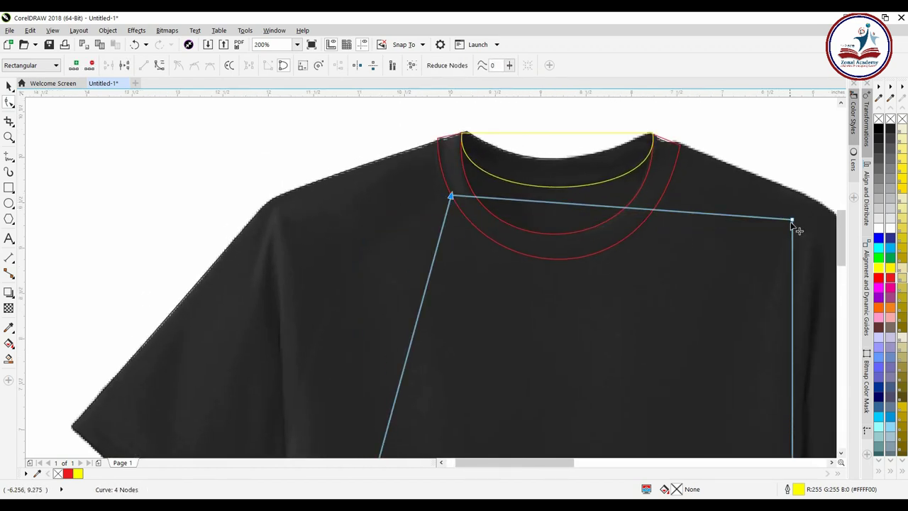
pyautogui.moveTo(798, 225); pyautogui.dragTo(666, 213)
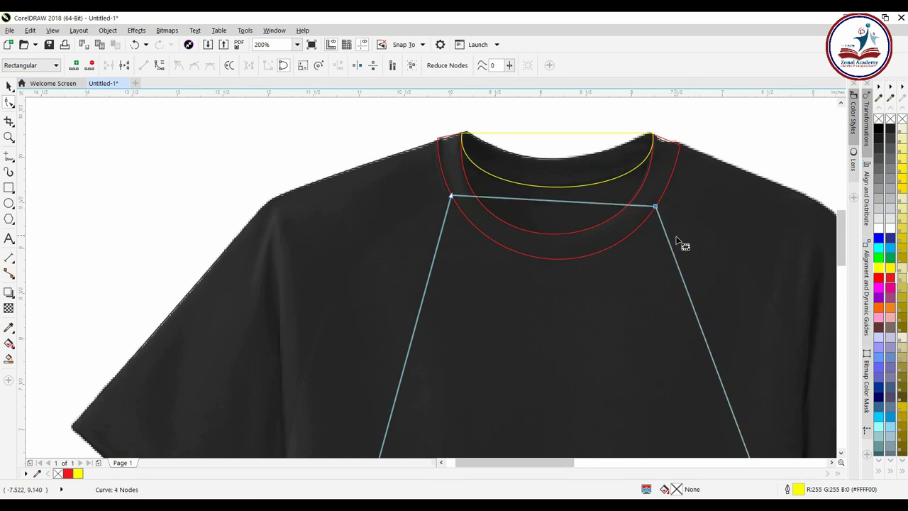
# Move the chest shape's two bottom nodes onto the left and right underarm points of the shirt.
pyautogui.scroll(-2, 679, 206)
pyautogui.scroll(-1, 679, 173)
pyautogui.scroll(1, 519, 340)
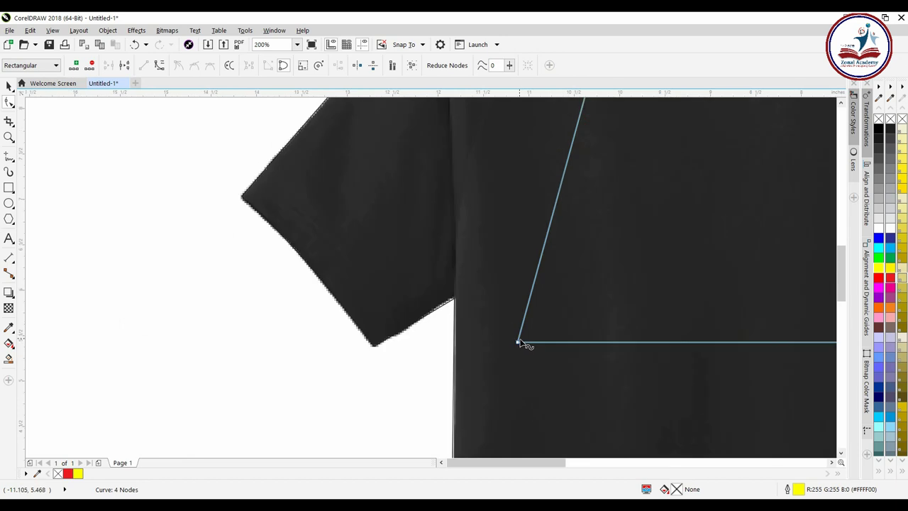
pyautogui.moveTo(519, 343); pyautogui.dragTo(455, 299)
pyautogui.scroll(-2, 455, 299)
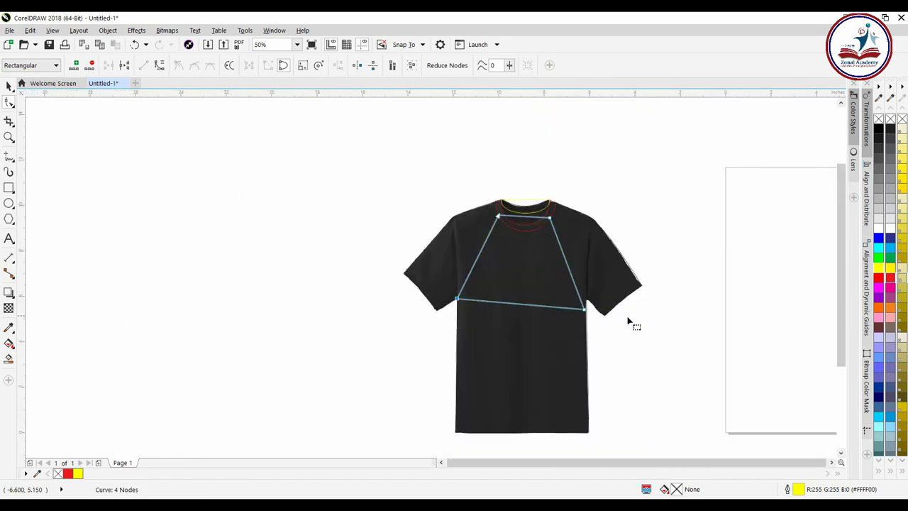
pyautogui.scroll(1, 581, 302)
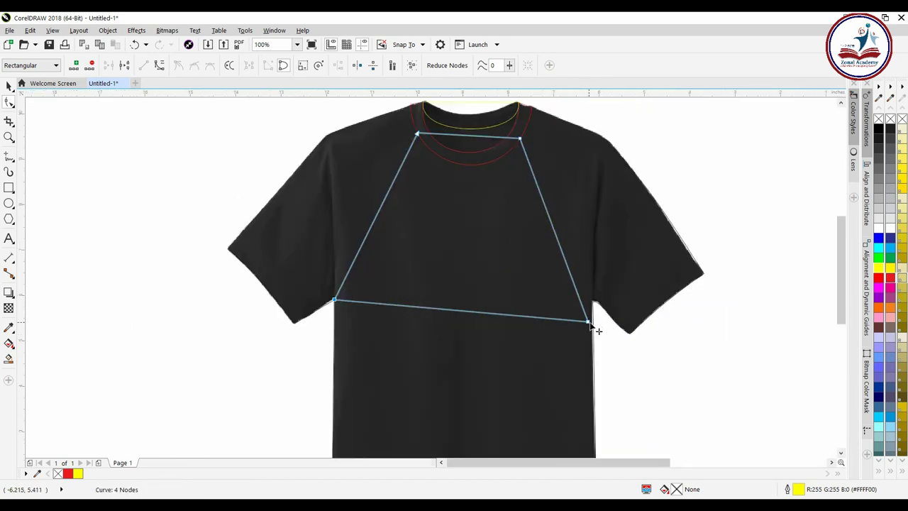
pyautogui.moveTo(590, 324); pyautogui.dragTo(593, 302)
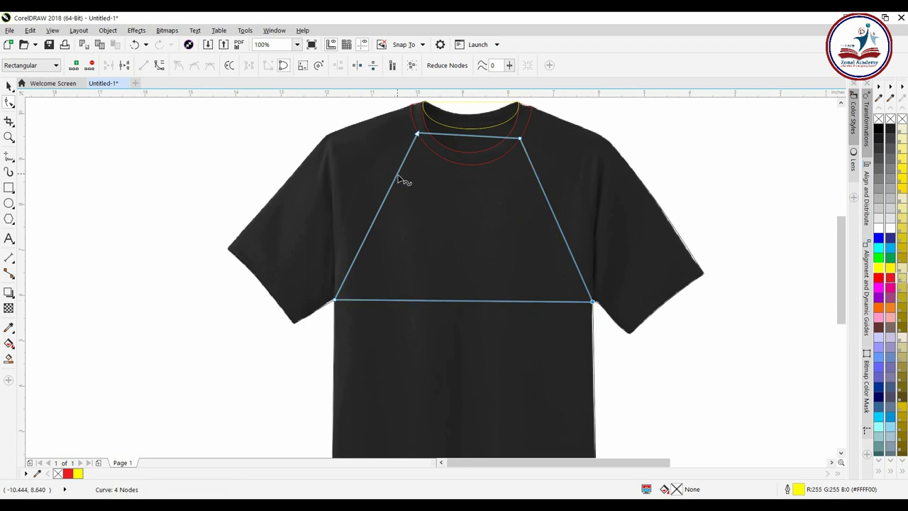
# Convert the chest shape's left side to a curve and bend it outward toward the left sleeve.
pyautogui.rightClick(385, 198)
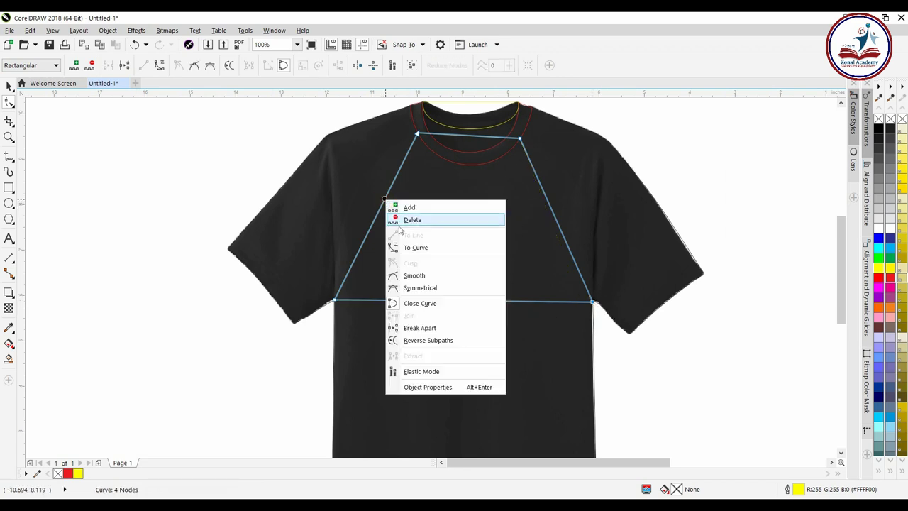
pyautogui.click(406, 245)
pyautogui.moveTo(382, 208); pyautogui.dragTo(358, 186)
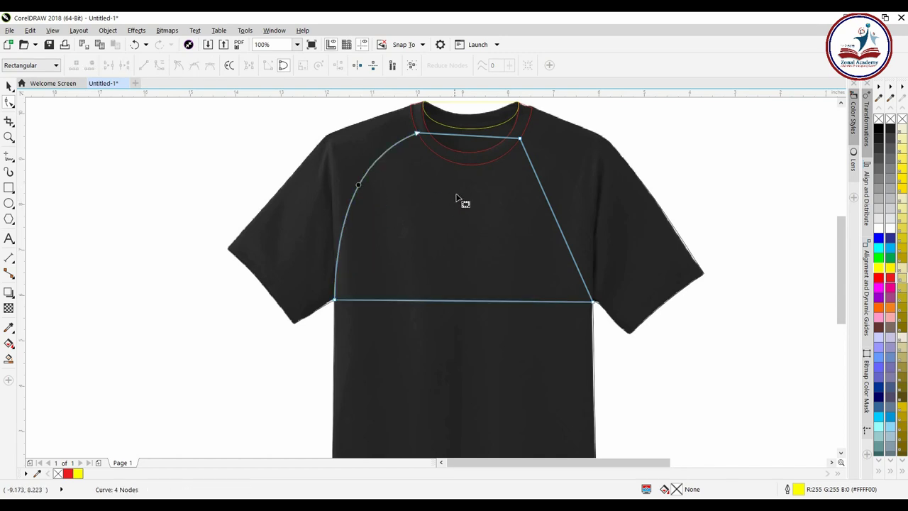
# Convert the chest shape's right side to a curve and bend it outward toward the right sleeve.
pyautogui.scroll(2, 505, 265)
pyautogui.rightClick(527, 271)
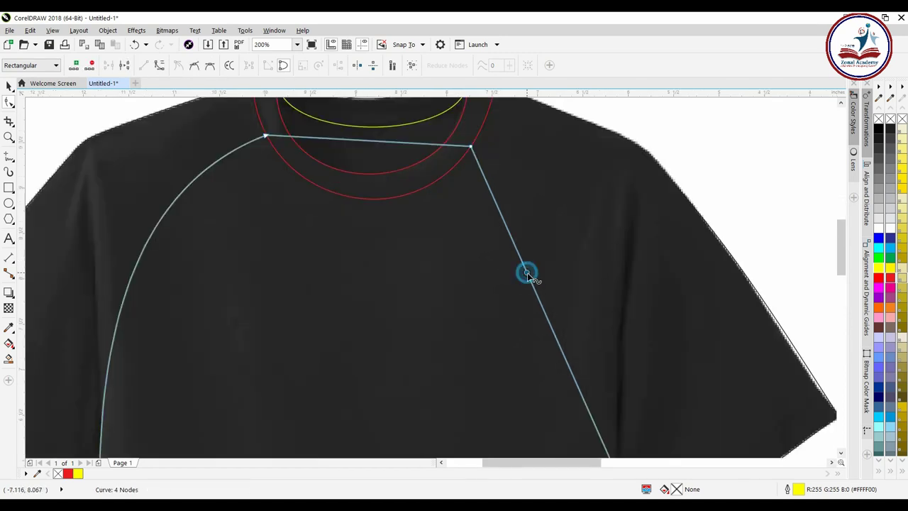
pyautogui.click(555, 319)
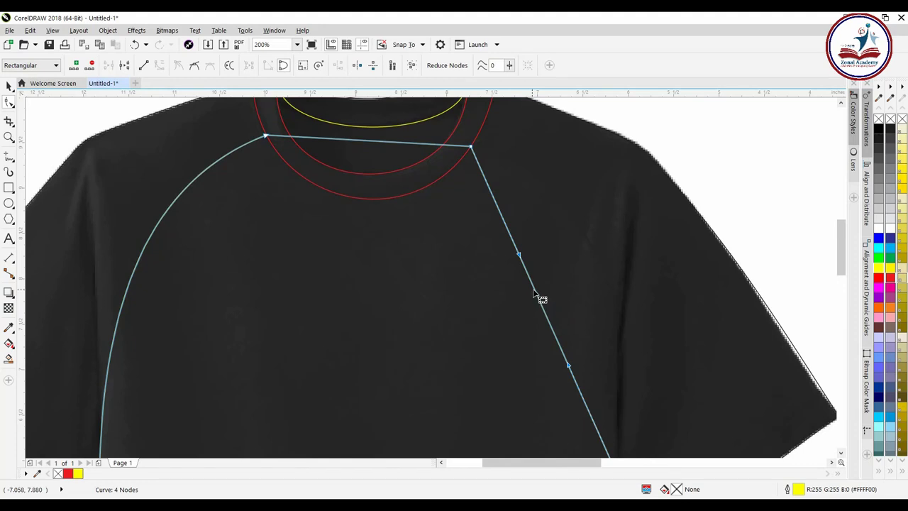
pyautogui.moveTo(534, 293); pyautogui.dragTo(598, 258)
pyautogui.scroll(-2, 599, 257)
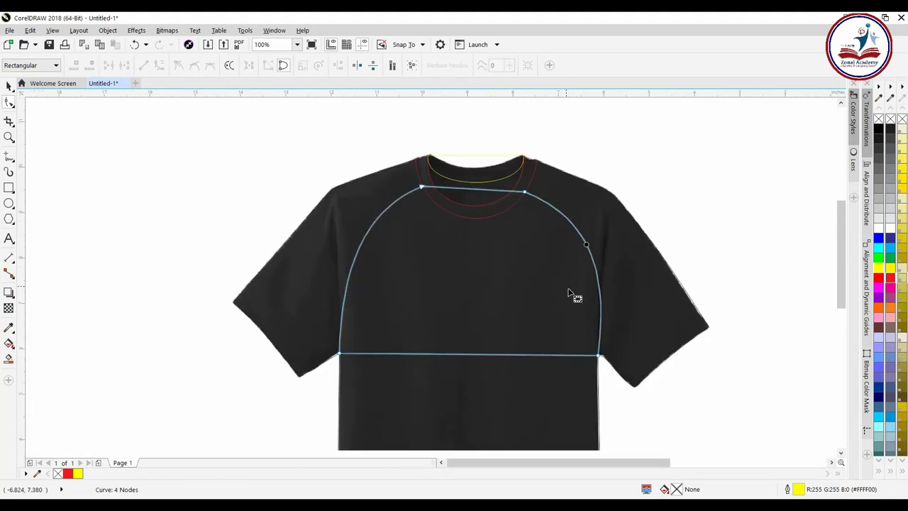
# Smart-fill the left and right sleeves with the blue-grey fill and a 0.567 pt black outline.
pyautogui.scroll(-1, 575, 312)
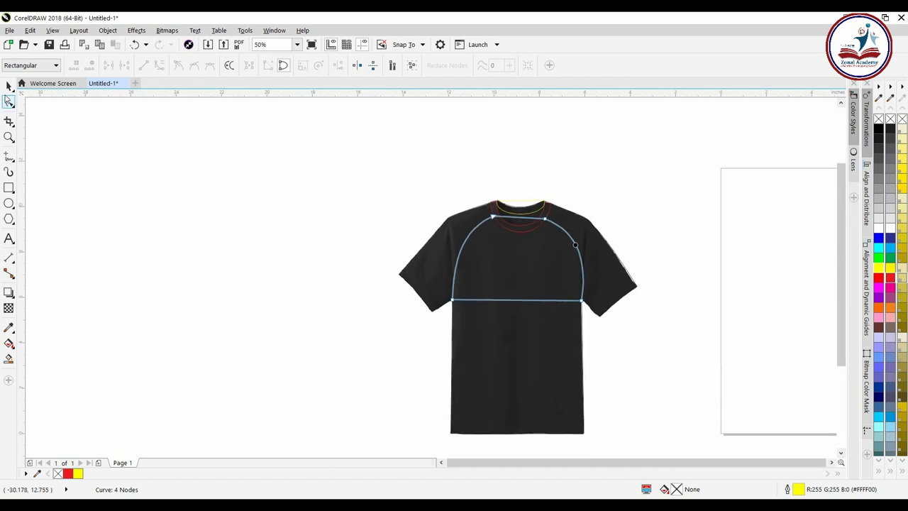
pyautogui.press('space')
pyautogui.click(142, 314)
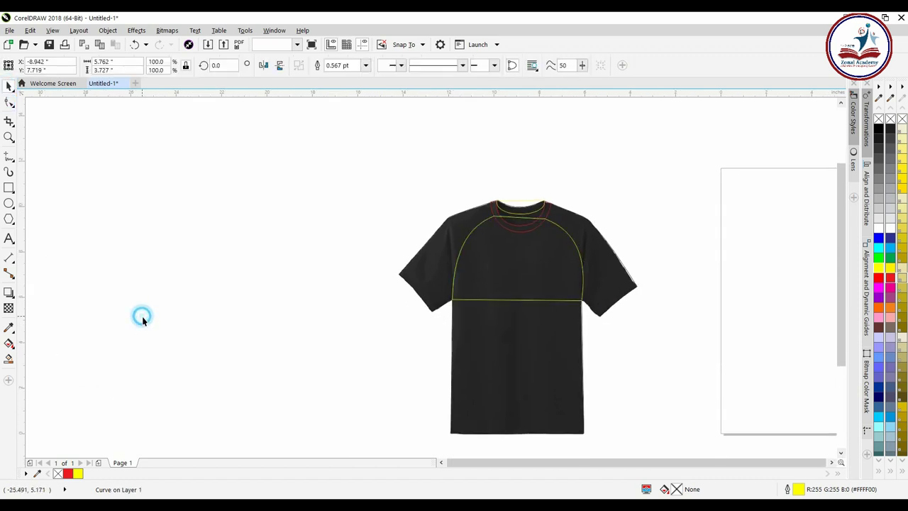
pyautogui.click(9, 360)
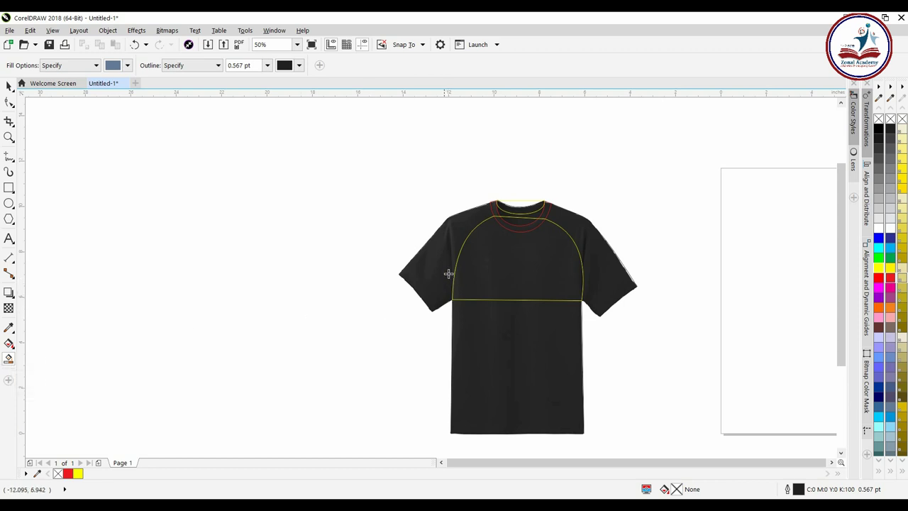
pyautogui.scroll(3, 413, 252)
pyautogui.click(413, 245)
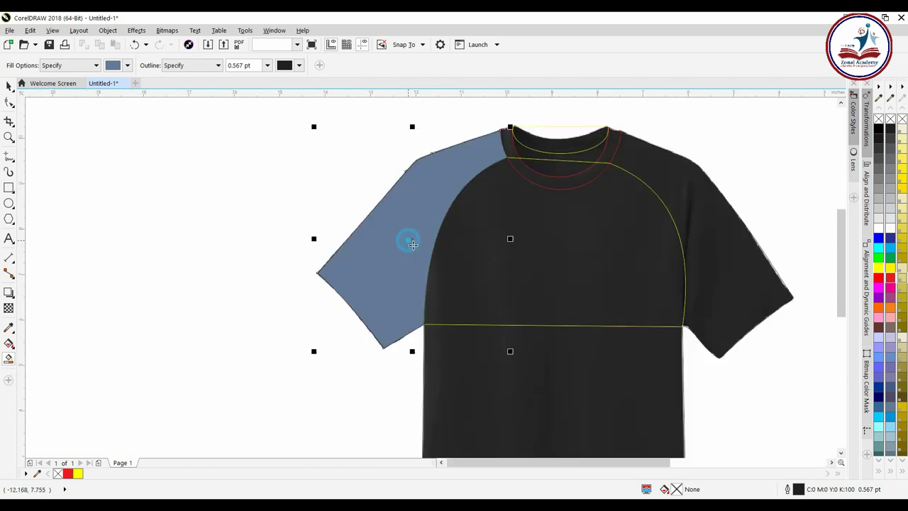
pyautogui.click(733, 262)
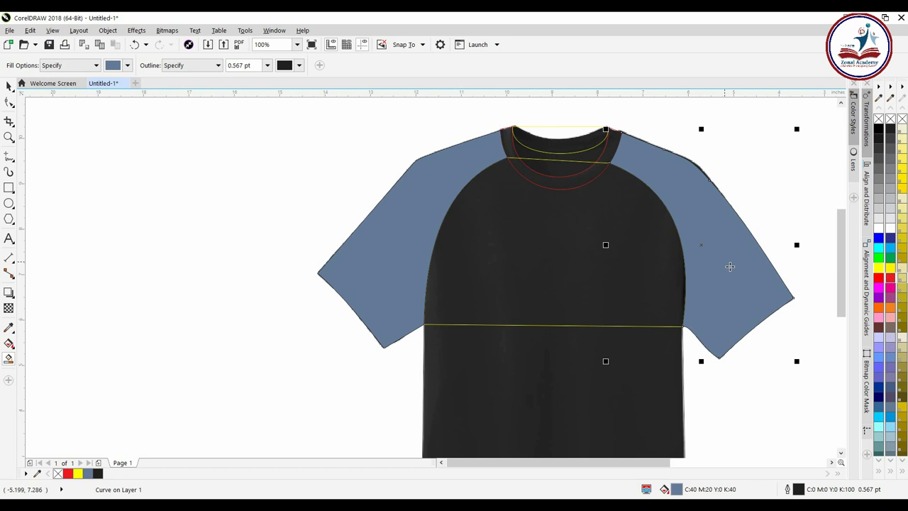
# Remove the yellow chest construction shape from the shirt.
pyautogui.press('space')
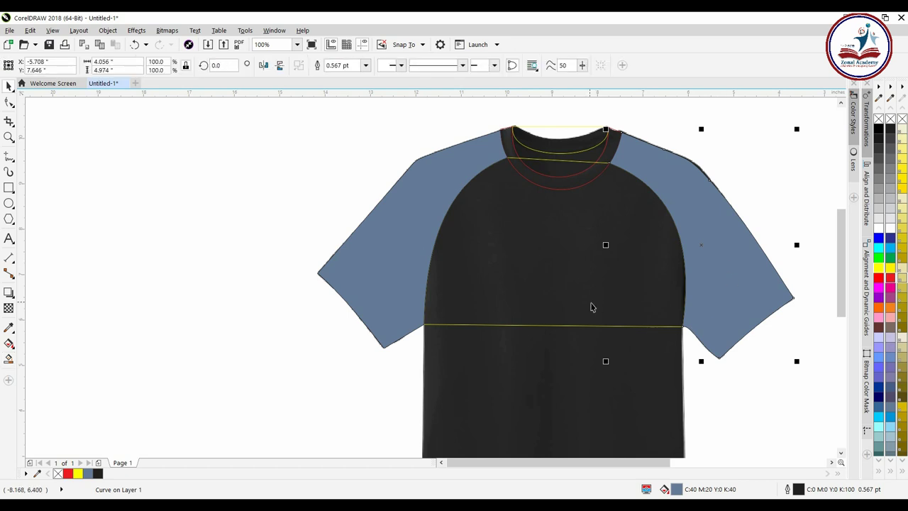
pyautogui.moveTo(593, 307); pyautogui.dragTo(308, 314)
pyautogui.click(325, 308)
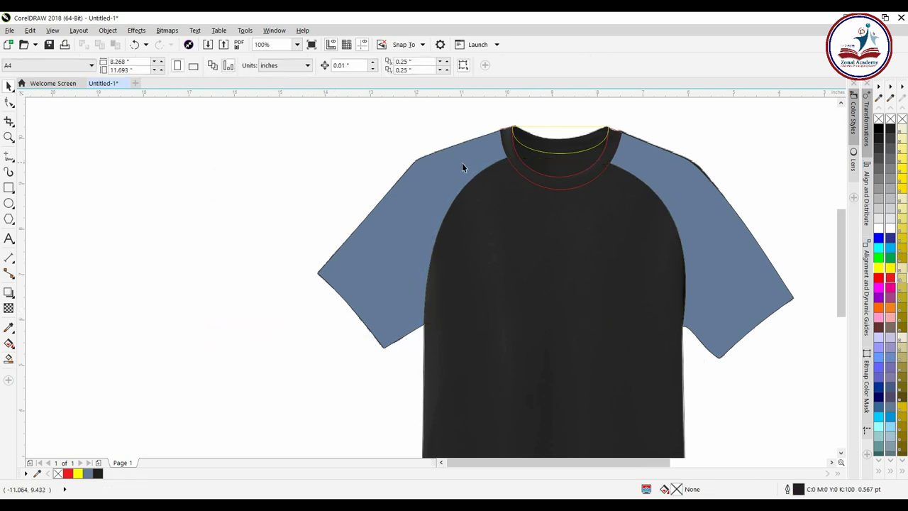
# Smart-fill the collar band, the inner neck area and the back neck area with the same blue-grey.
pyautogui.scroll(3, 349, 234)
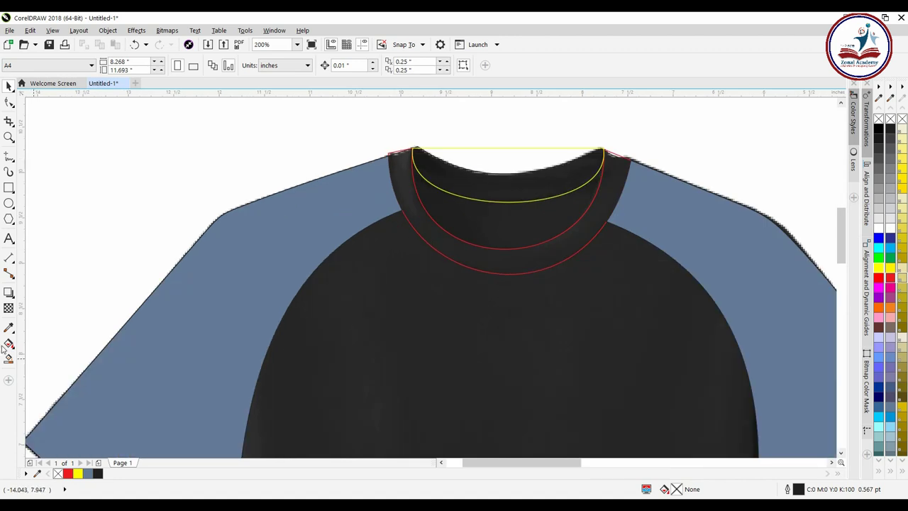
pyautogui.click(9, 359)
pyautogui.scroll(2, 494, 267)
pyautogui.click(493, 262)
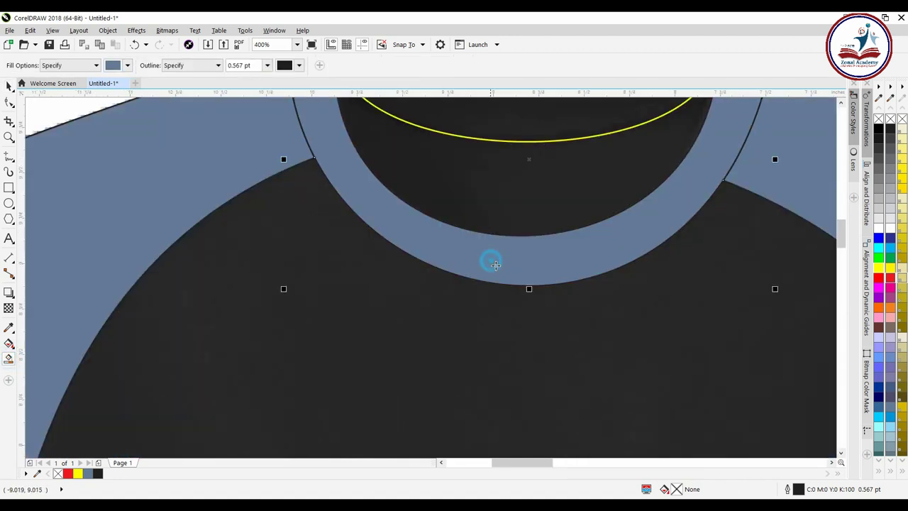
pyautogui.scroll(-2, 500, 254)
pyautogui.click(500, 230)
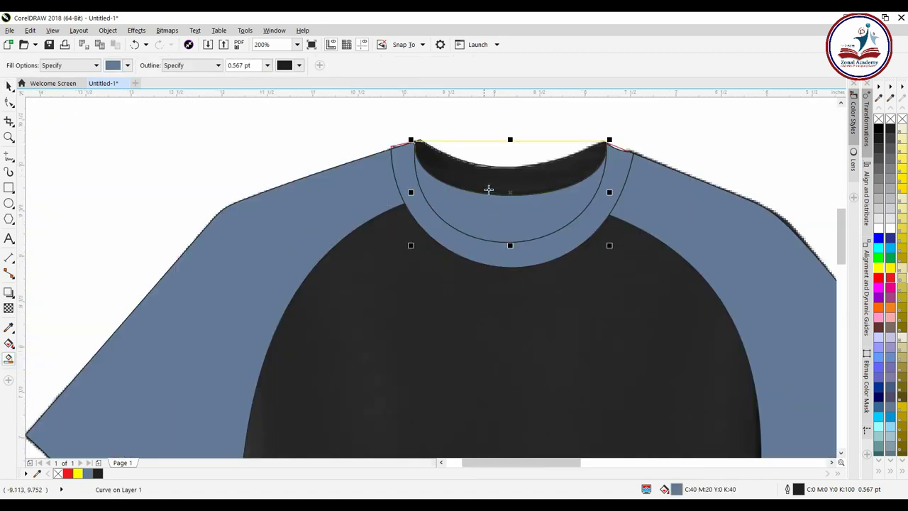
pyautogui.click(489, 186)
# Smart-fill the front body of the shirt with the same blue-grey.
pyautogui.scroll(-2, 486, 277)
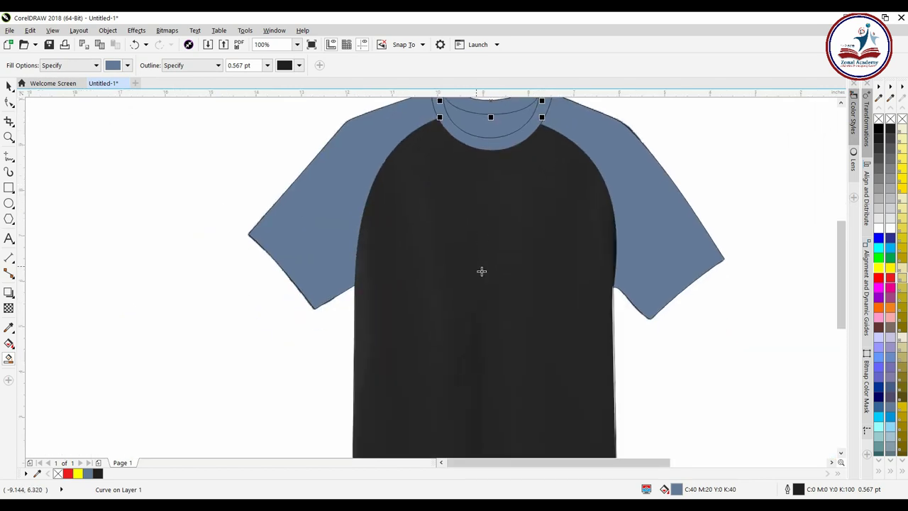
pyautogui.click(481, 271)
pyautogui.scroll(-2, 486, 269)
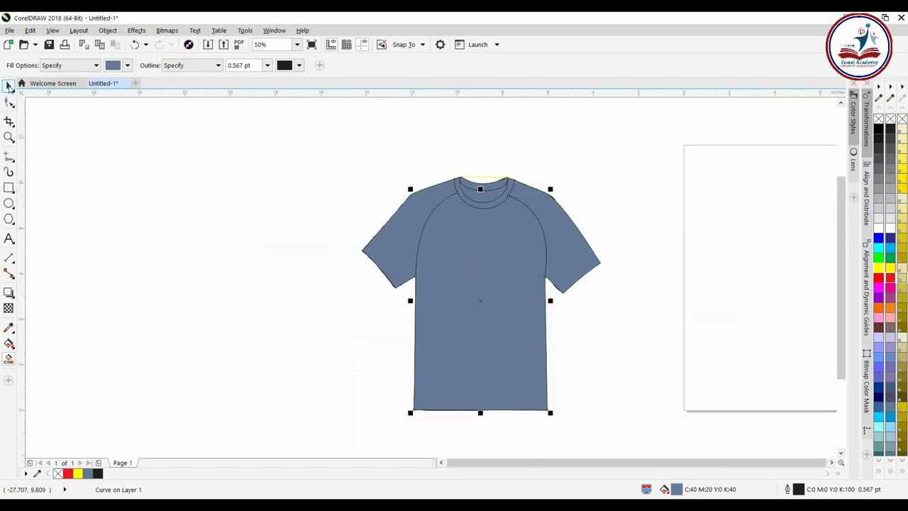
# Remove the outlines from all the traced shirt pieces and move them off the image to its left side.
pyautogui.click(10, 86)
pyautogui.click(223, 276)
pyautogui.scroll(-1, 276, 275)
pyautogui.moveTo(225, 218); pyautogui.dragTo(470, 398)
pyautogui.rightClick(891, 121)
pyautogui.click(509, 274)
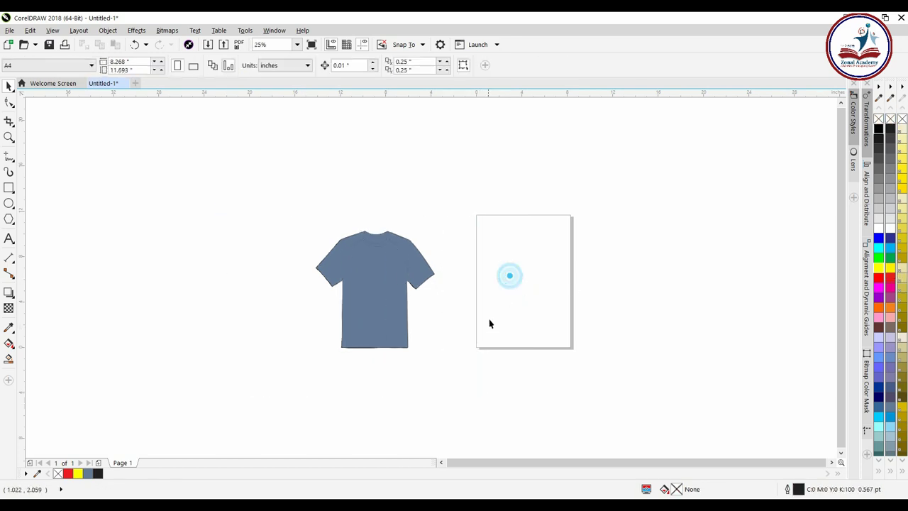
pyautogui.moveTo(535, 326); pyautogui.dragTo(529, 319)
pyautogui.moveTo(399, 234); pyautogui.dragTo(267, 245)
pyautogui.click(487, 343)
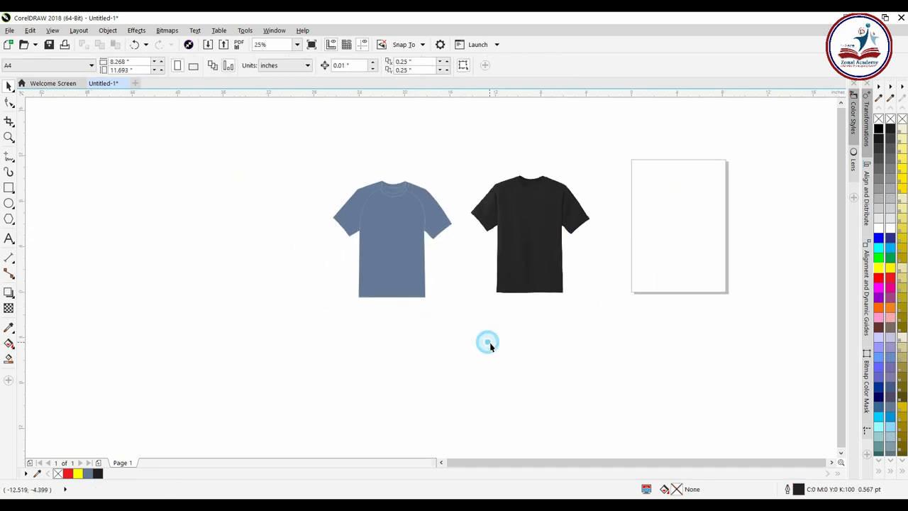
# Try a dark blue C100 M100 fill on all the traced shirt pieces, and undo it.
pyautogui.scroll(2, 377, 230)
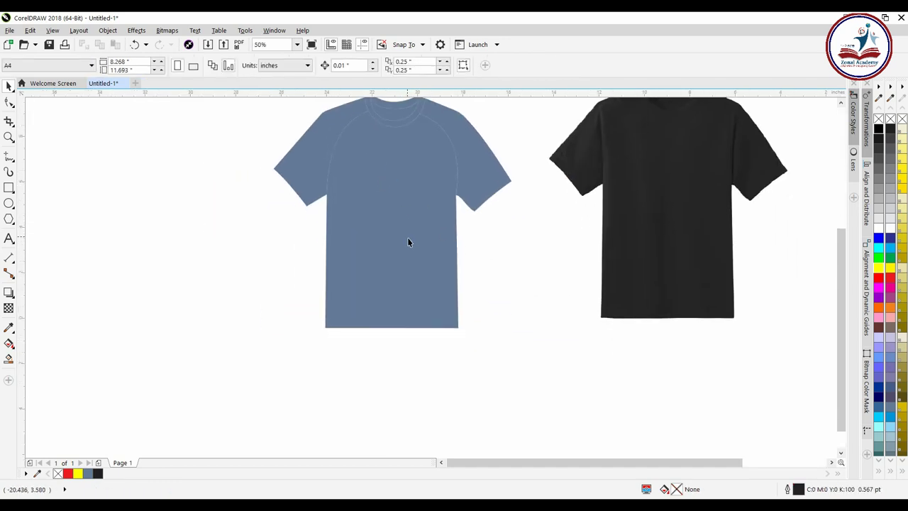
pyautogui.click(405, 233)
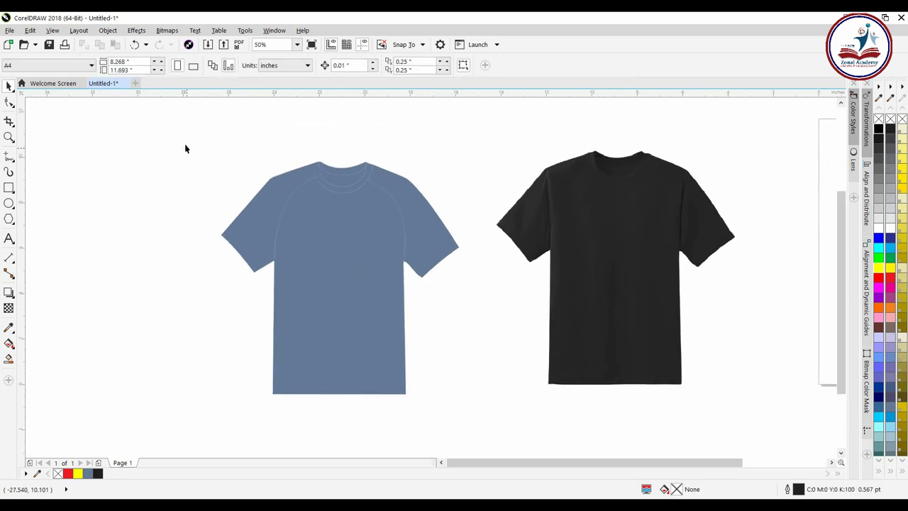
pyautogui.moveTo(184, 146); pyautogui.dragTo(507, 432)
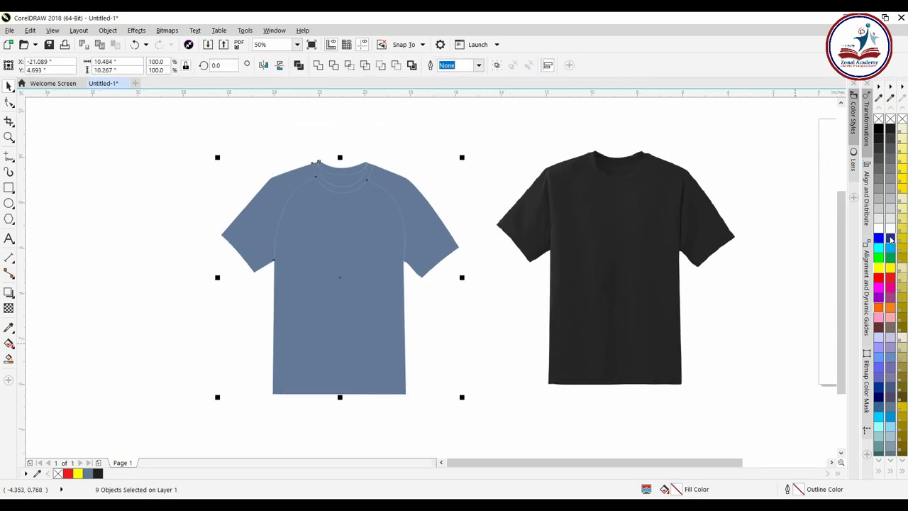
pyautogui.click(892, 240)
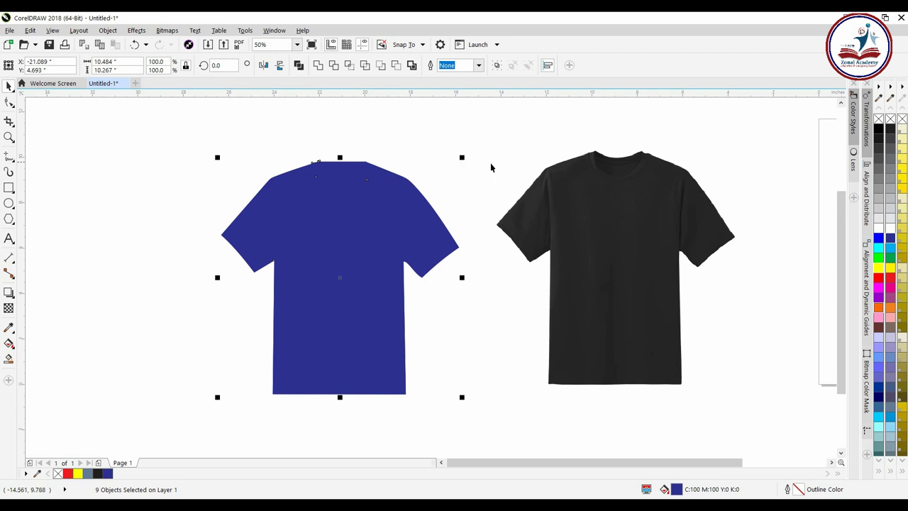
pyautogui.hotkey('ctrl', 'z')
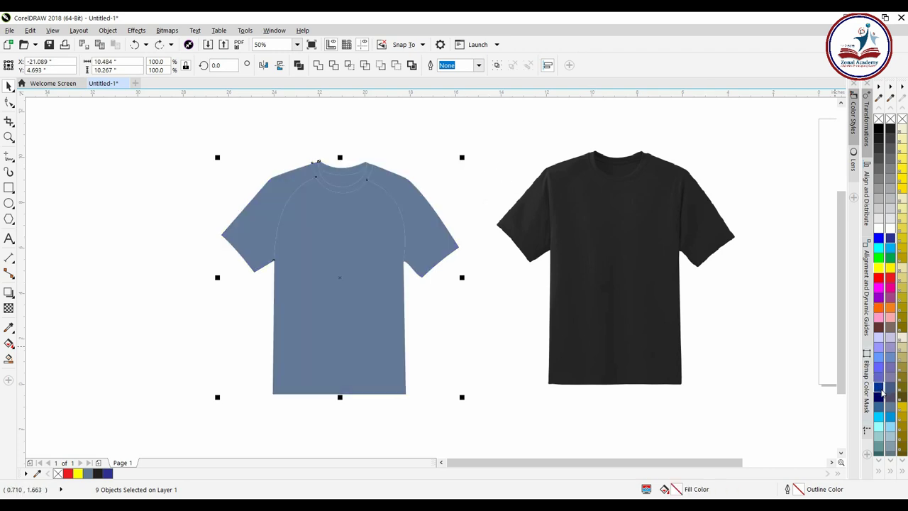
# Try the blue #003399 as the fill of all the traced shirt pieces.
pyautogui.click(880, 388)
pyautogui.click(504, 404)
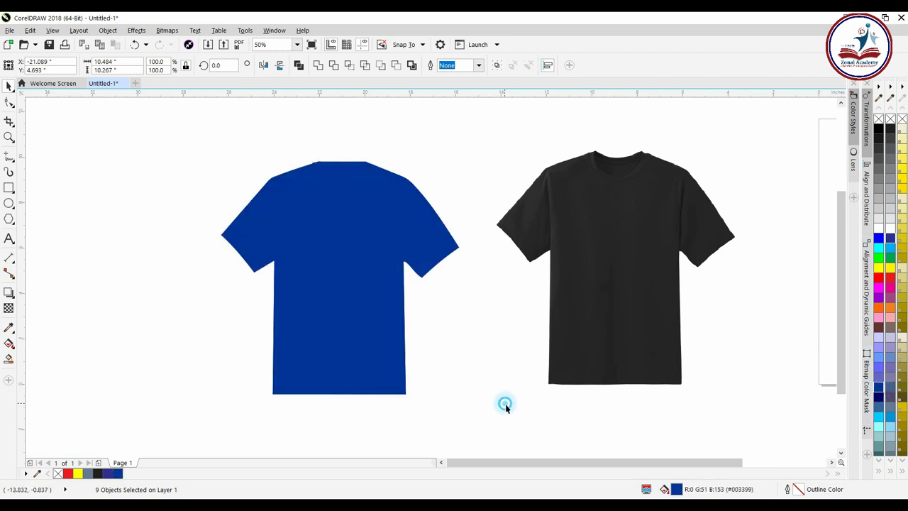
pyautogui.scroll(1, 341, 190)
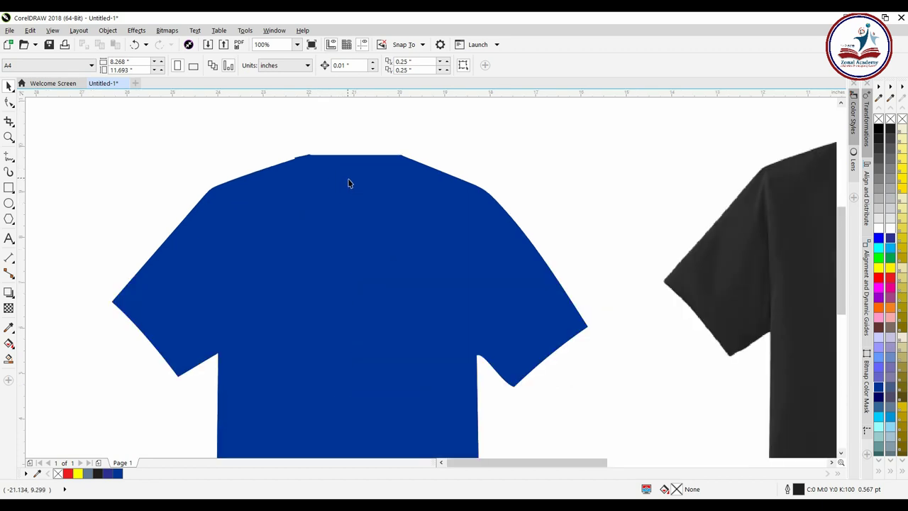
# Try a black fill on the back neck shape and send it behind, and undo the recolouring of the shirt.
pyautogui.click(348, 183)
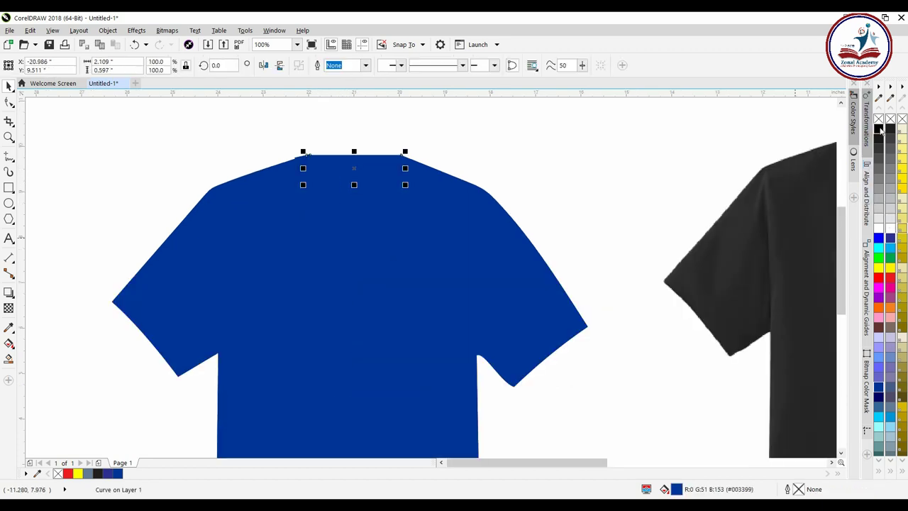
pyautogui.click(880, 128)
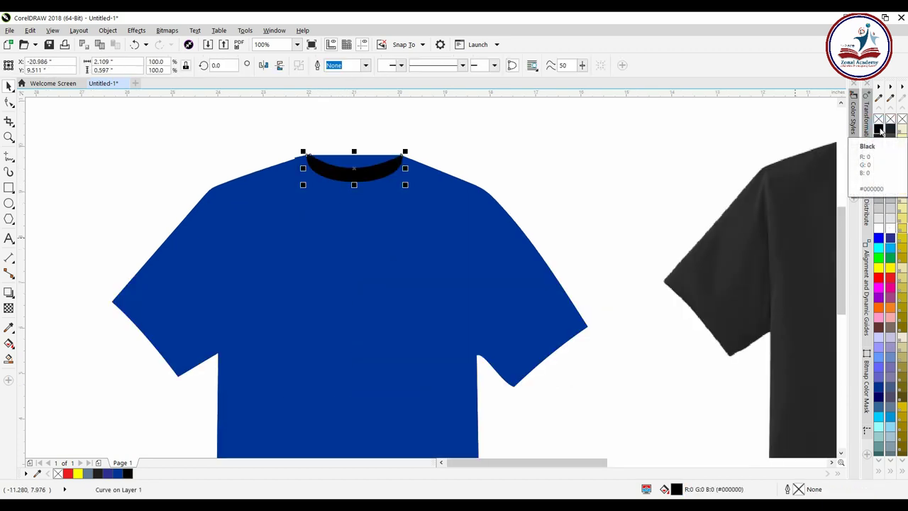
pyautogui.hotkey('shift', 'pagedown')
pyautogui.click(450, 235)
pyautogui.scroll(-1, 544, 209)
pyautogui.click(565, 154)
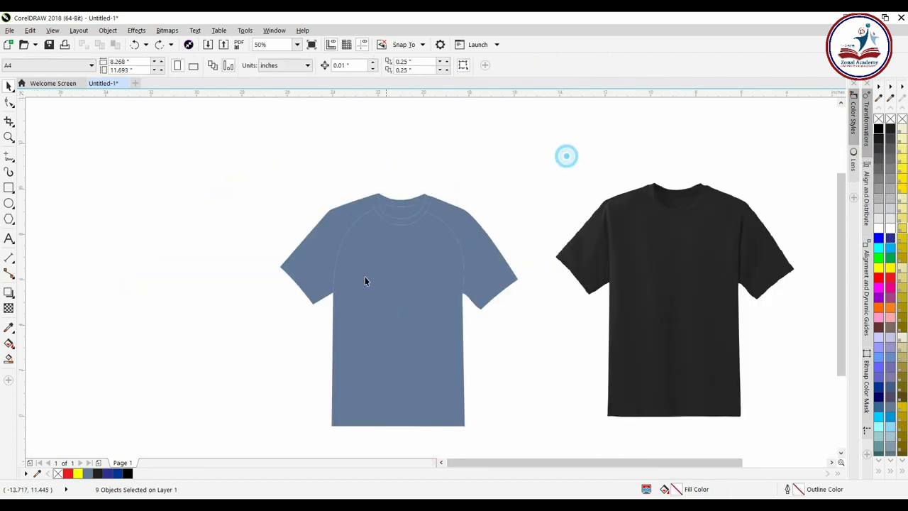
# Apply a black outline to all the traced shirt pieces.
pyautogui.scroll(-1, 319, 183)
pyautogui.moveTo(241, 128); pyautogui.dragTo(582, 426)
pyautogui.hscroll(1, 671, 361)
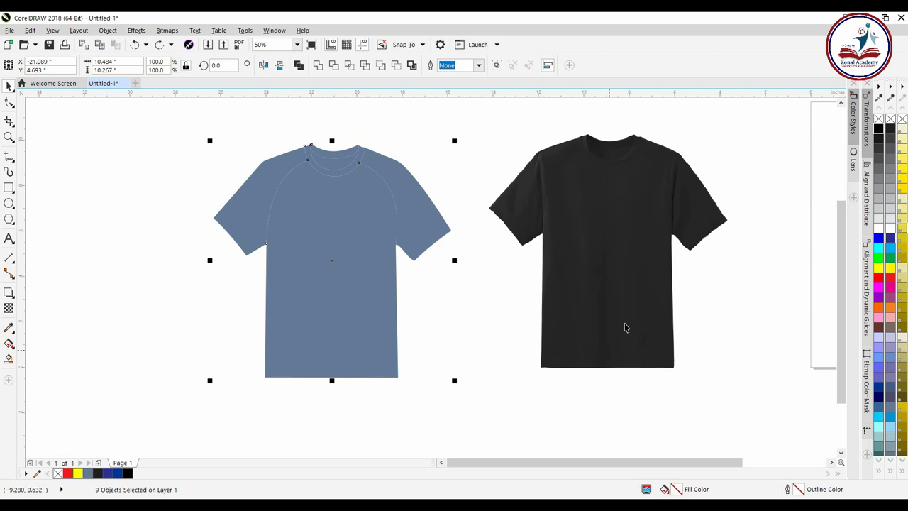
pyautogui.rightClick(890, 128)
pyautogui.press('Escape')
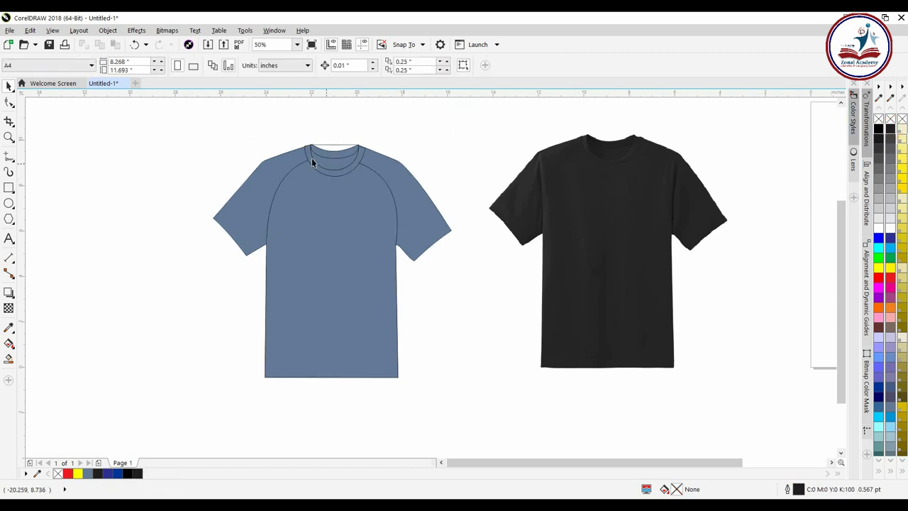
# Delete the leftover unfilled back neck construction shape whose straight edge spans the neck opening.
pyautogui.scroll(3, 335, 147)
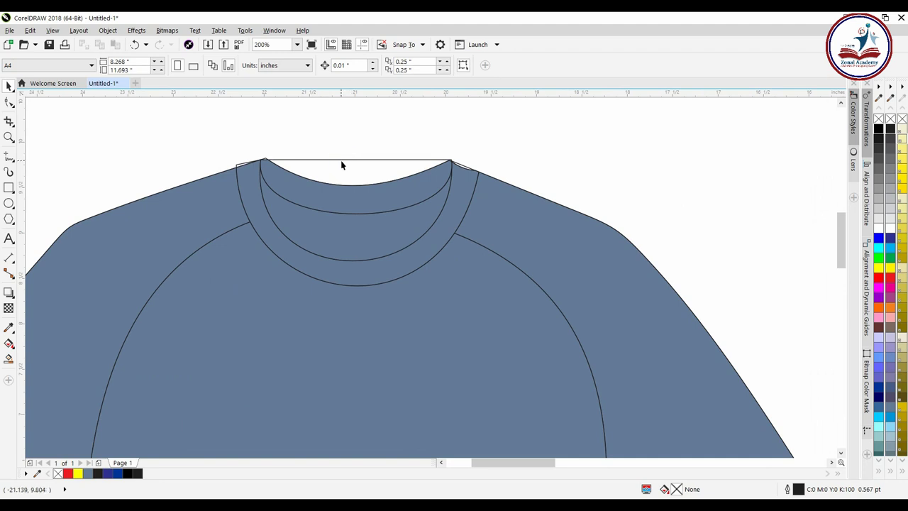
pyautogui.click(341, 166)
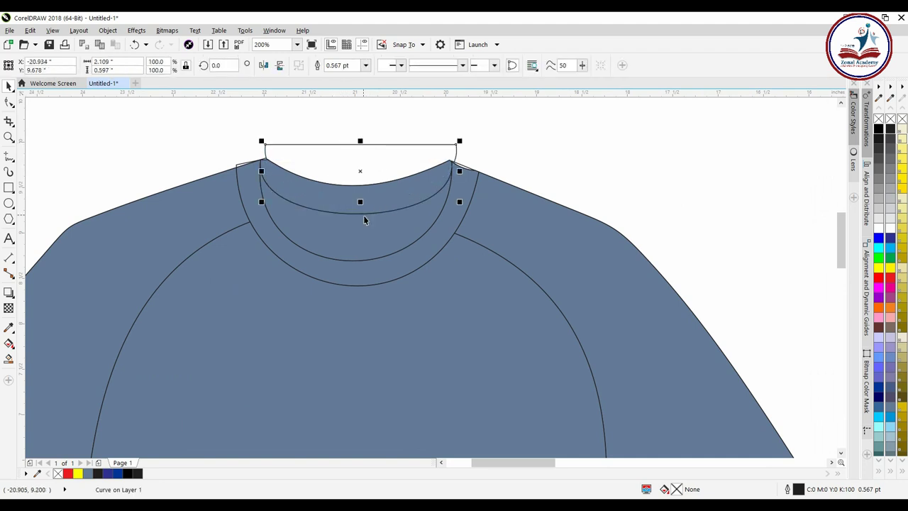
pyautogui.press('Delete')
# Try moving the filled inner neck piece up out of the collar, and restore its position.
pyautogui.moveTo(333, 231); pyautogui.dragTo(341, 191)
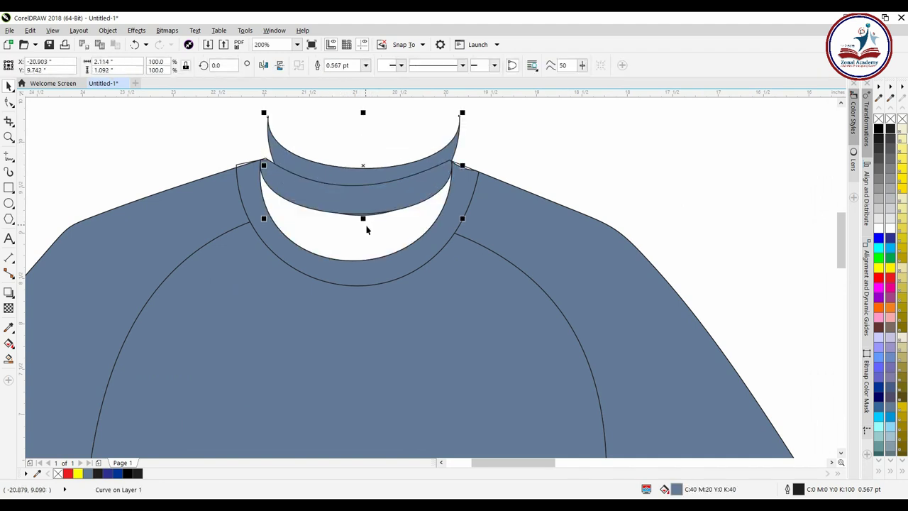
pyautogui.moveTo(367, 228); pyautogui.dragTo(355, 258)
pyautogui.click(388, 132)
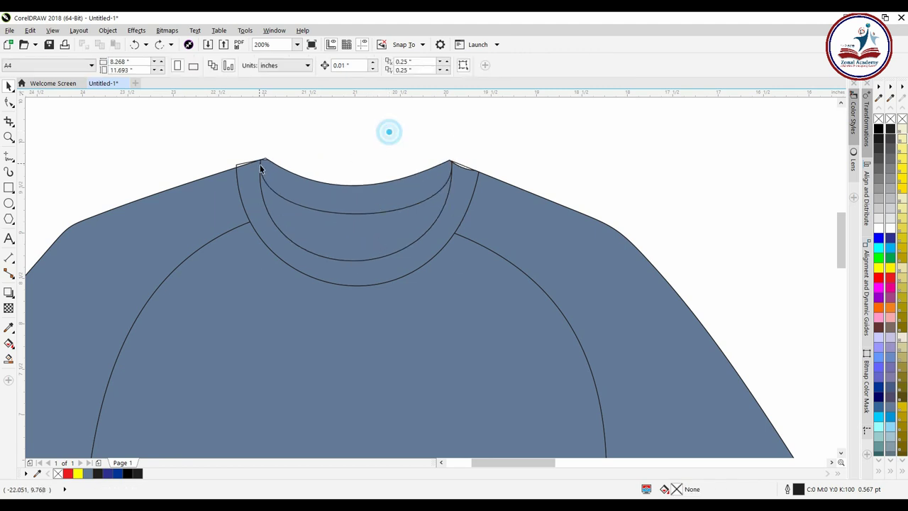
# Delete the leftover unfilled collar construction shape that sticks out at both shoulders.
pyautogui.click(242, 163)
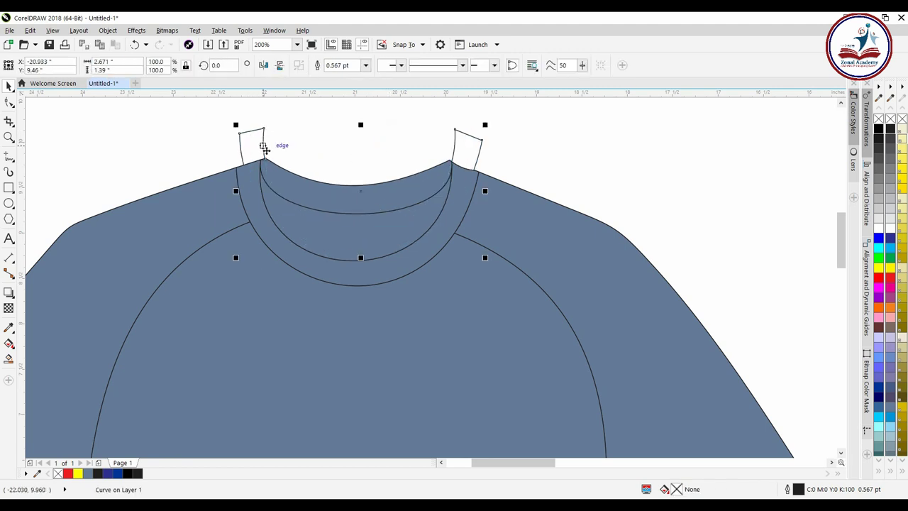
pyautogui.press('Delete')
pyautogui.scroll(-1, 344, 198)
# Examine the left collar corner up close, the whole traced shirt and its sleeves.
pyautogui.scroll(2, 304, 183)
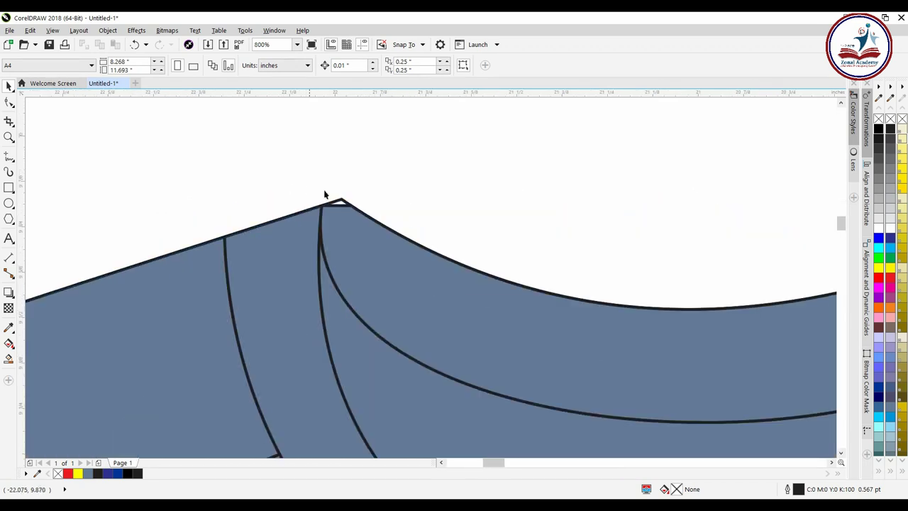
pyautogui.moveTo(339, 203)
pyautogui.mouseDown()
pyautogui.moveTo(336, 177)
pyautogui.moveTo(338, 192)
pyautogui.mouseUp()
pyautogui.scroll(-2, 346, 207)
pyautogui.scroll(-2, 348, 208)
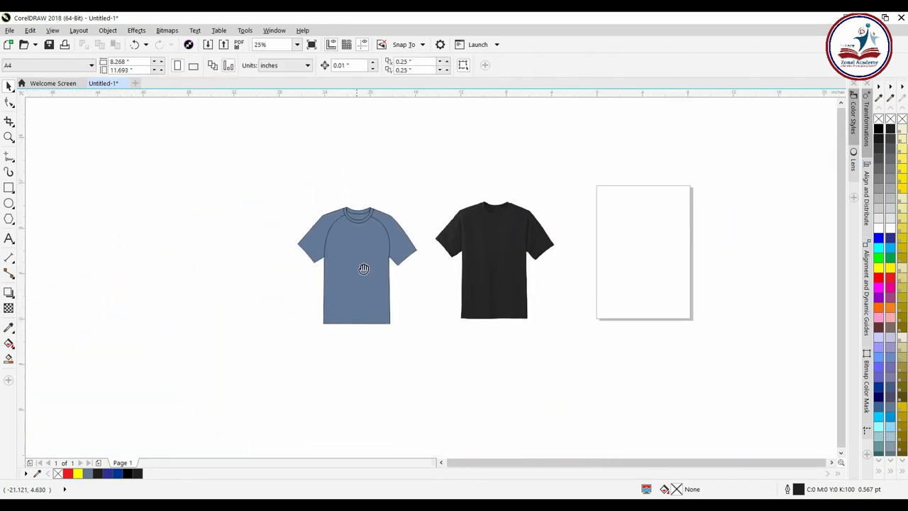
pyautogui.scroll(2, 312, 228)
pyautogui.hscroll(1, 305, 249)
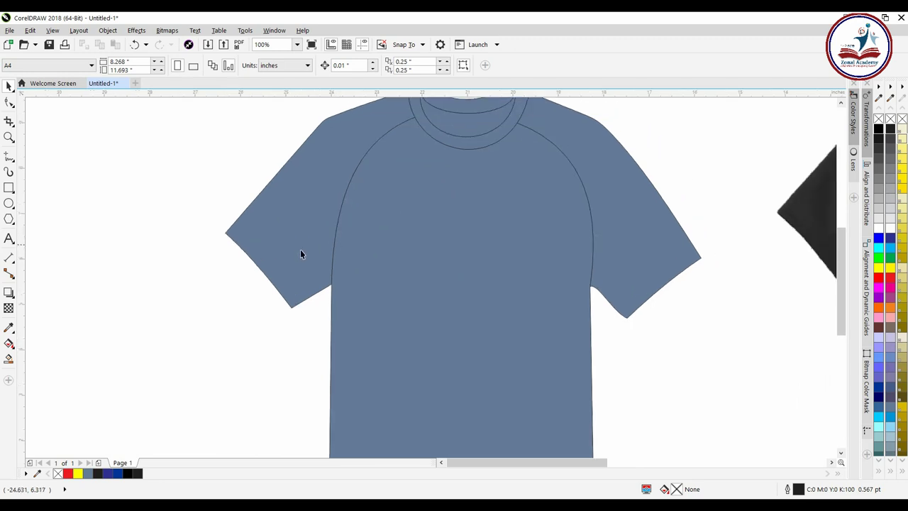
pyautogui.scroll(-1, 268, 239)
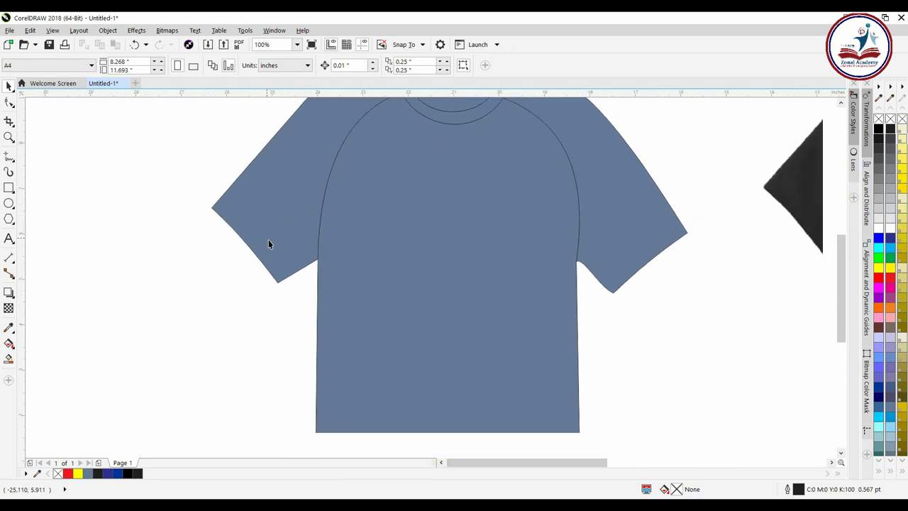
# Draw a straight 2-point line across the left sleeve just inside its hem, from the outer edge to the underarm edge.
pyautogui.click(14, 163)
pyautogui.click(43, 168)
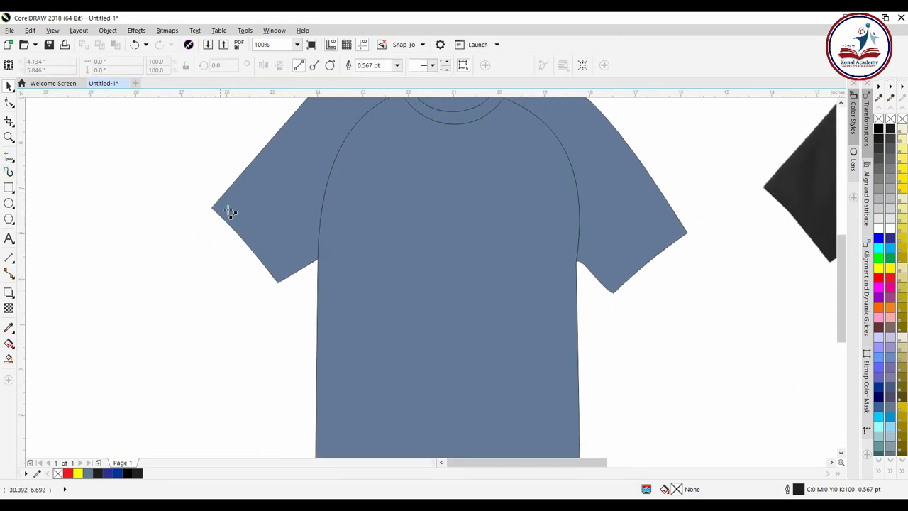
pyautogui.moveTo(224, 194); pyautogui.dragTo(294, 279)
pyautogui.click(8, 86)
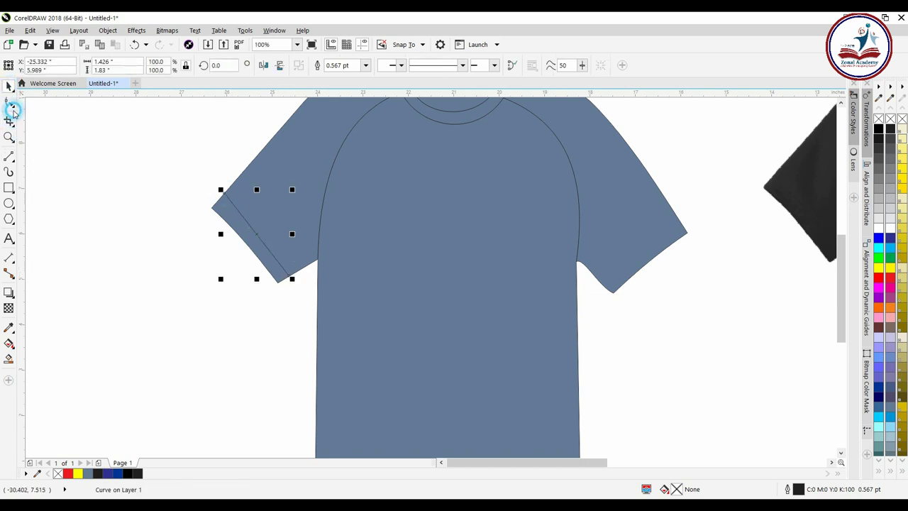
# Convert the left sleeve's hem line to a curve and bend it inward so it follows the sleeve opening.
pyautogui.click(8, 103)
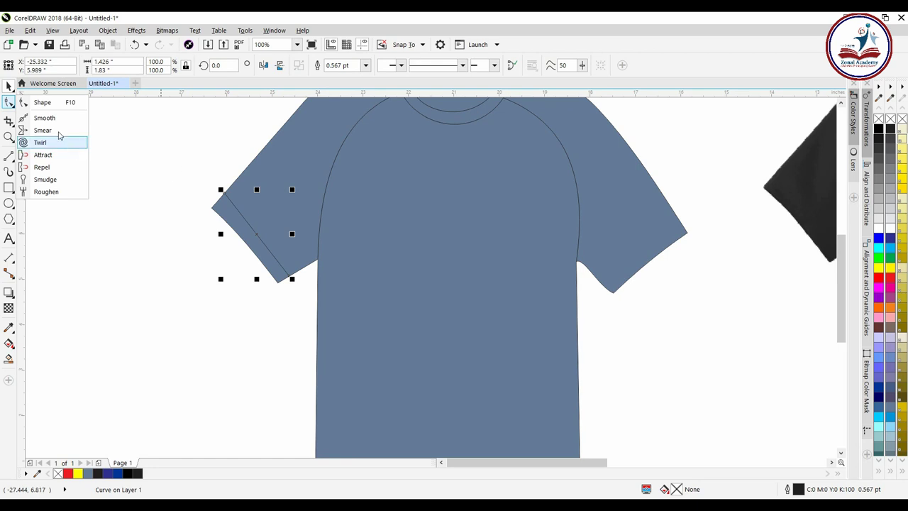
pyautogui.click(46, 100)
pyautogui.moveTo(202, 175); pyautogui.dragTo(355, 333)
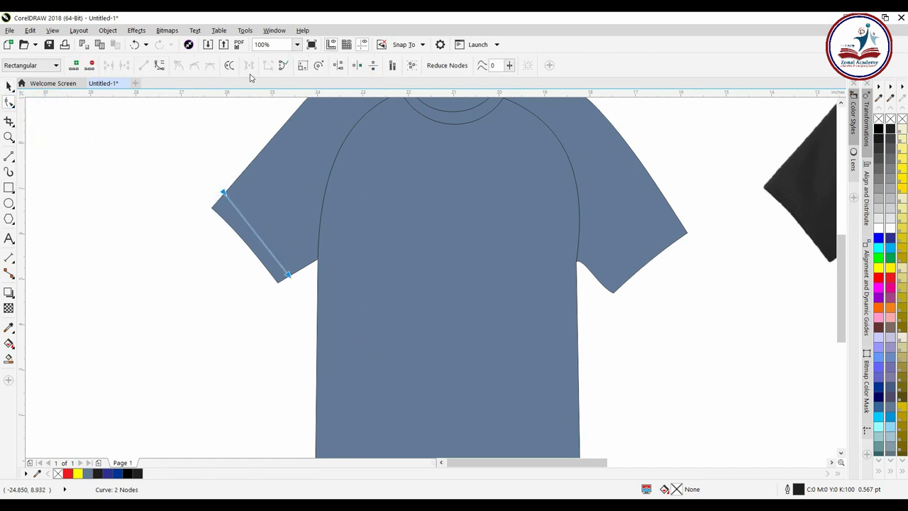
pyautogui.scroll(1, 257, 232)
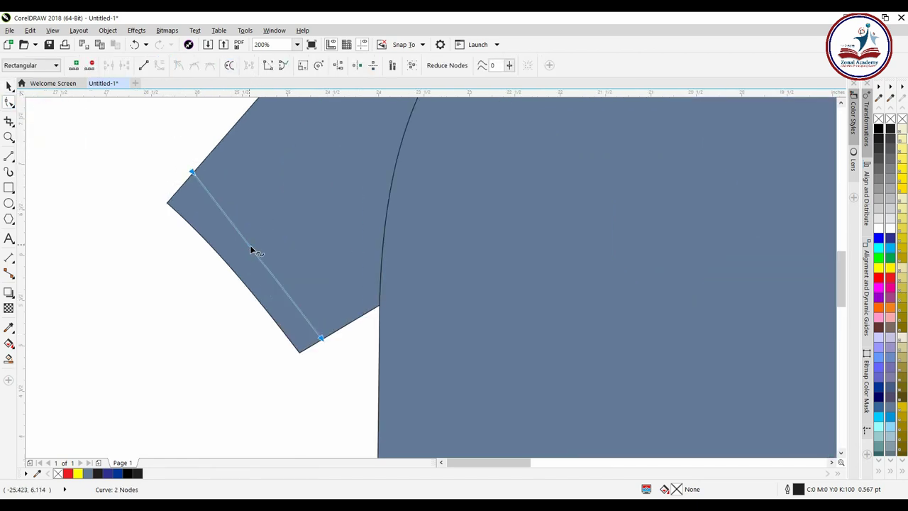
pyautogui.moveTo(250, 245); pyautogui.dragTo(263, 243)
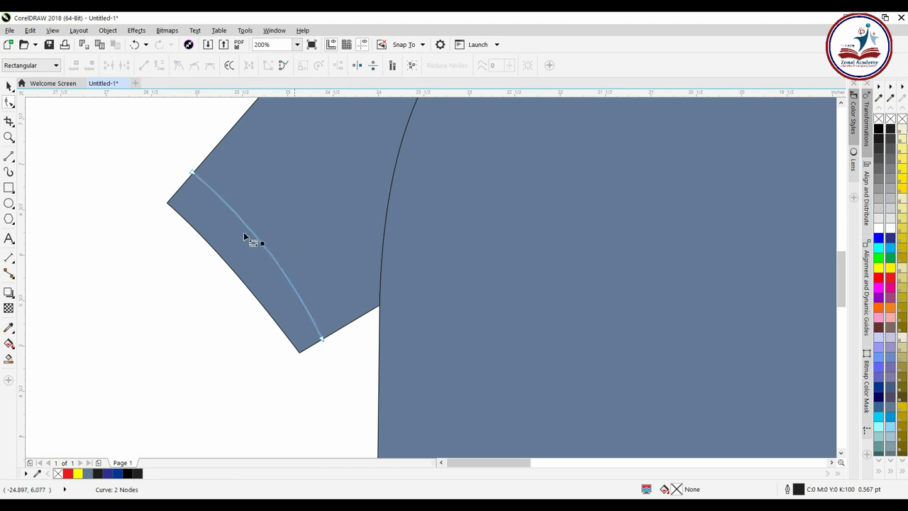
# Give the left sleeve's curved hem line a widely spaced dashed style and a 1.5 pt outline width.
pyautogui.click(7, 83)
pyautogui.scroll(1, 316, 207)
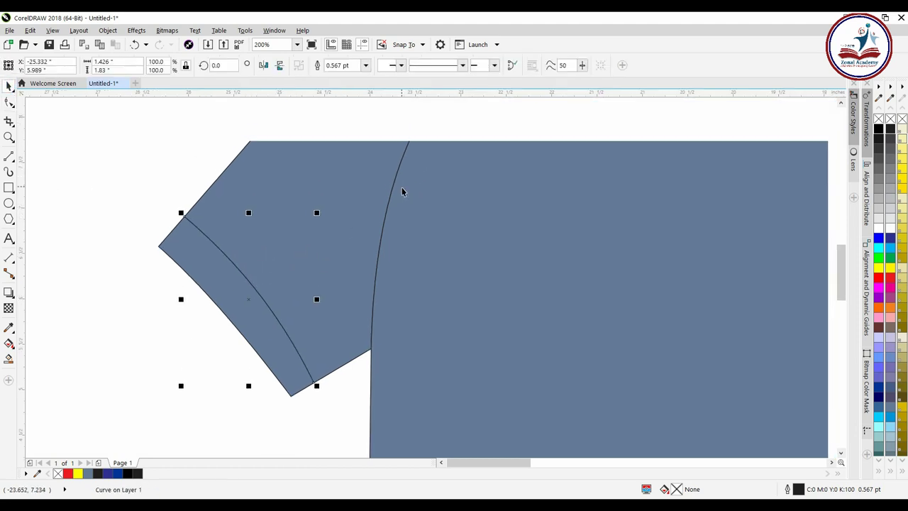
pyautogui.click(463, 65)
pyautogui.click(456, 209)
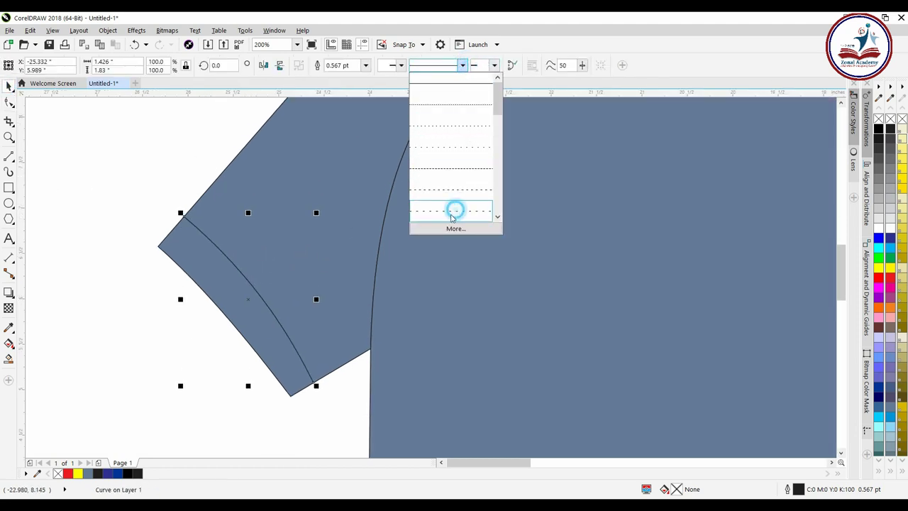
pyautogui.click(366, 64)
pyautogui.click(345, 141)
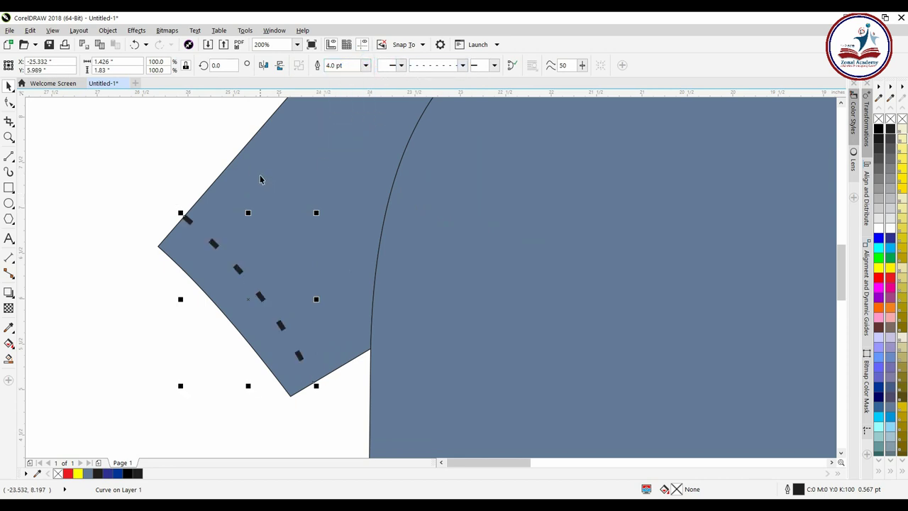
pyautogui.click(366, 65)
pyautogui.click(352, 117)
pyautogui.scroll(-2, 182, 169)
pyautogui.click(432, 250)
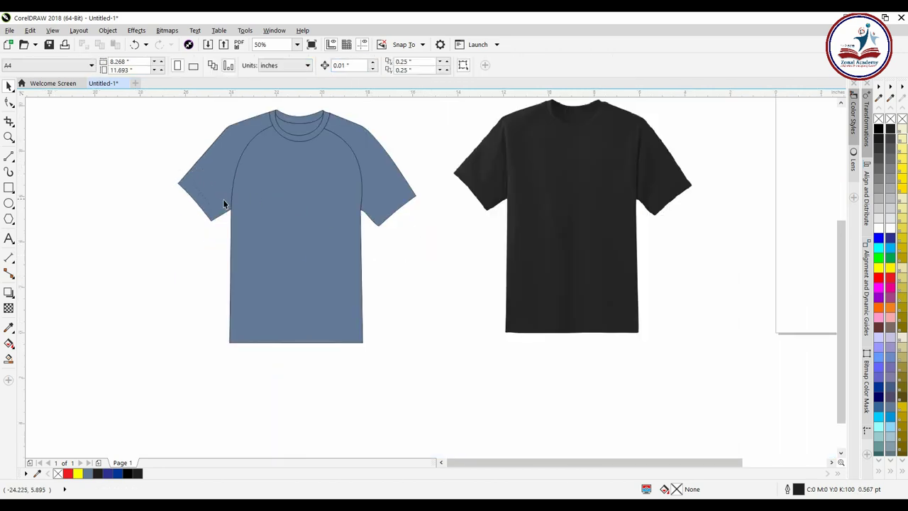
# Draw a straight 2-point line across the right sleeve just inside its hem, edge to edge.
pyautogui.click(8, 154)
pyautogui.scroll(2, 383, 206)
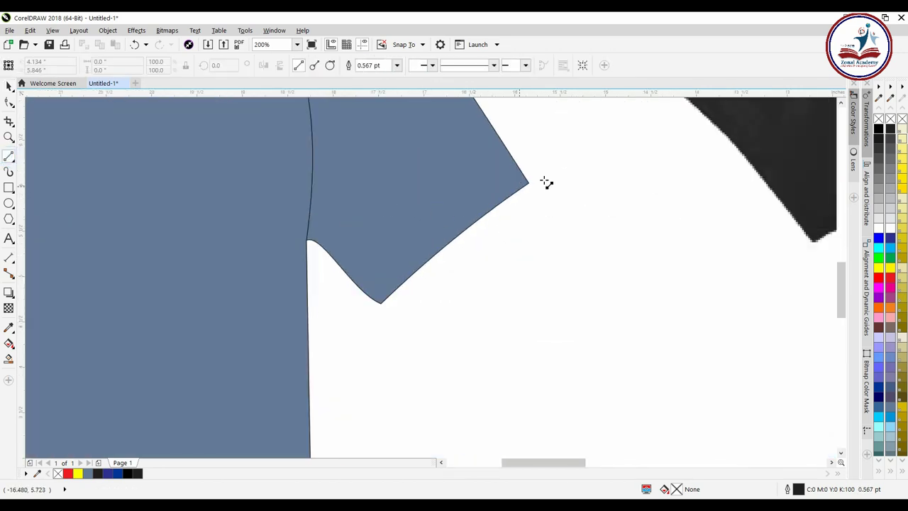
pyautogui.click(517, 165)
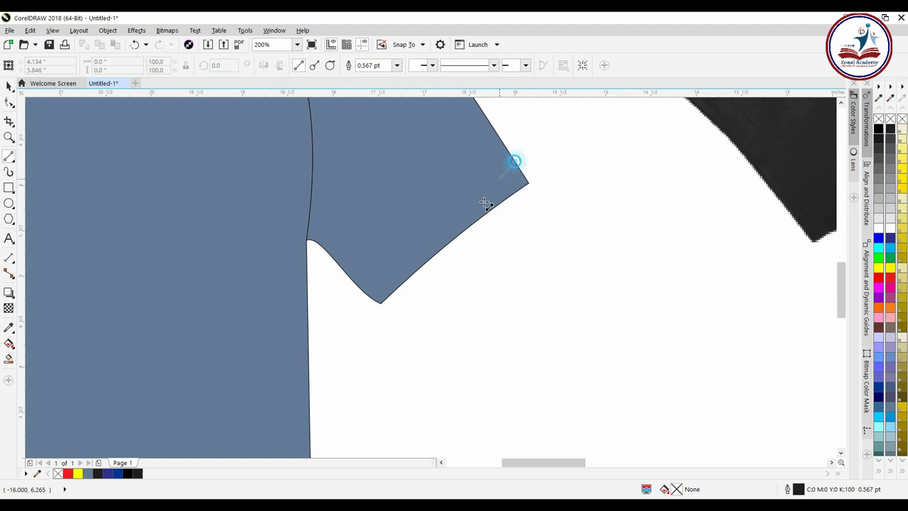
pyautogui.click(359, 290)
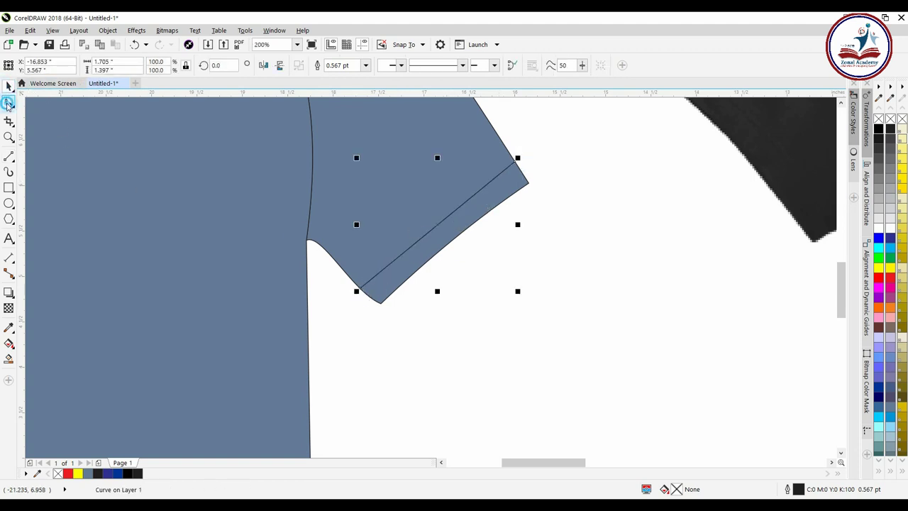
# Convert the right sleeve's hem line to a curve and bend it slightly to follow the sleeve opening.
pyautogui.click(8, 102)
pyautogui.moveTo(548, 144); pyautogui.dragTo(384, 313)
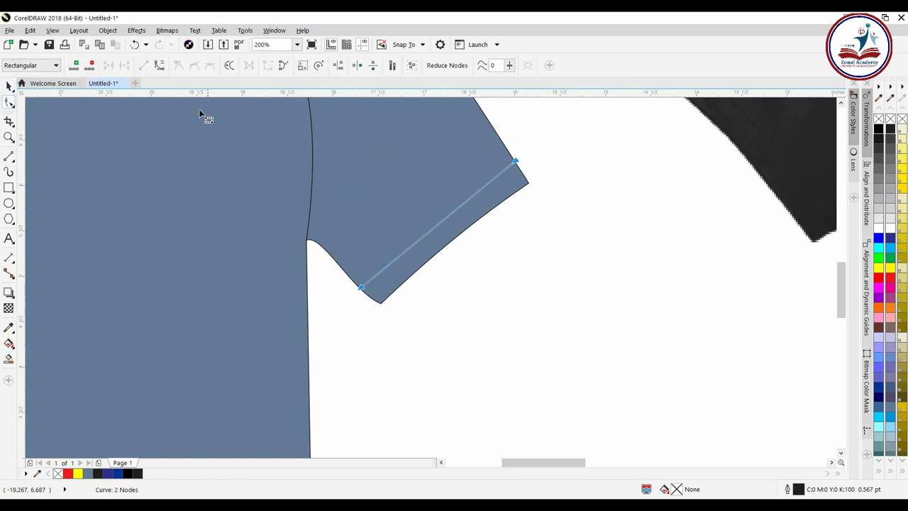
pyautogui.click(159, 65)
pyautogui.moveTo(452, 215); pyautogui.dragTo(447, 208)
pyautogui.scroll(-1, 446, 208)
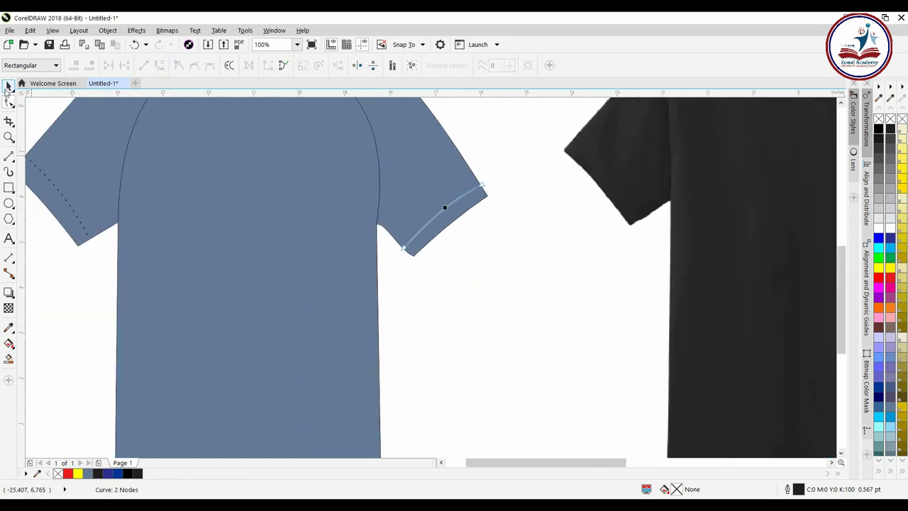
# Apply the same widely spaced dashed style to the right sleeve's hem curve and set its width to 1.5 pt.
pyautogui.press('space')
pyautogui.click(462, 65)
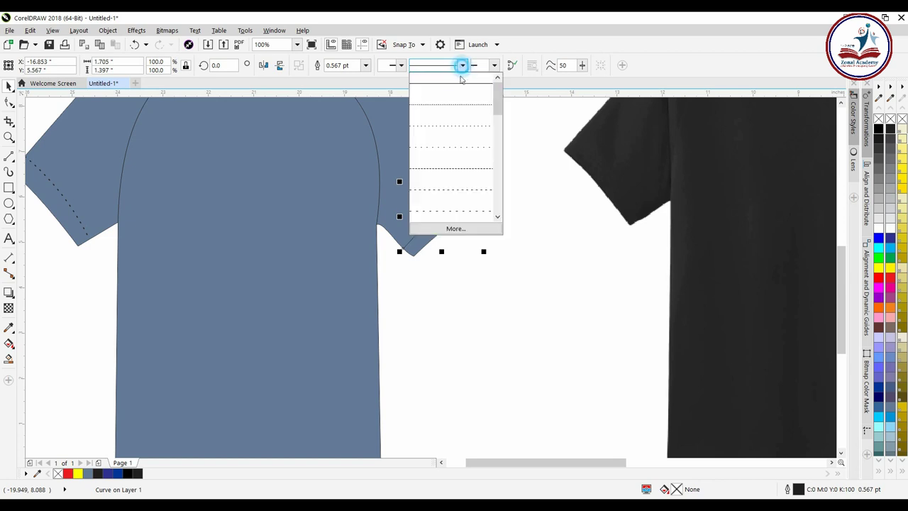
pyautogui.click(448, 208)
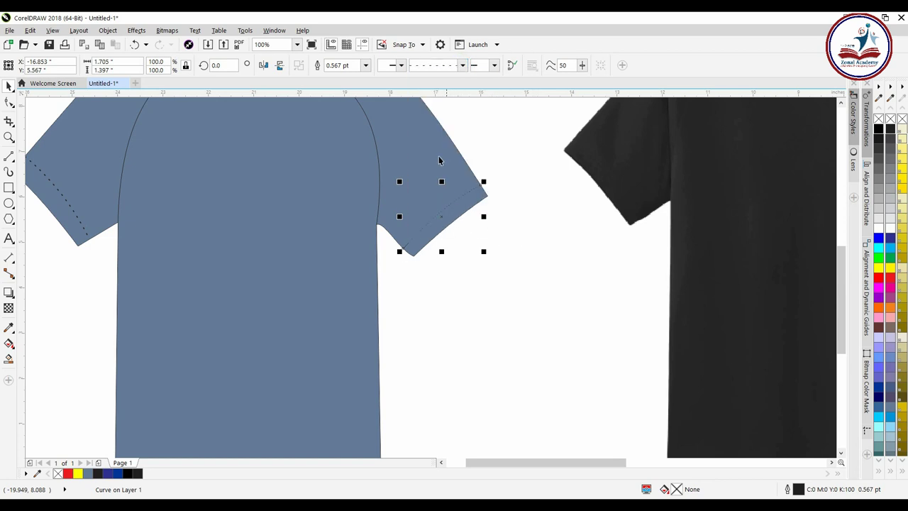
pyautogui.click(365, 65)
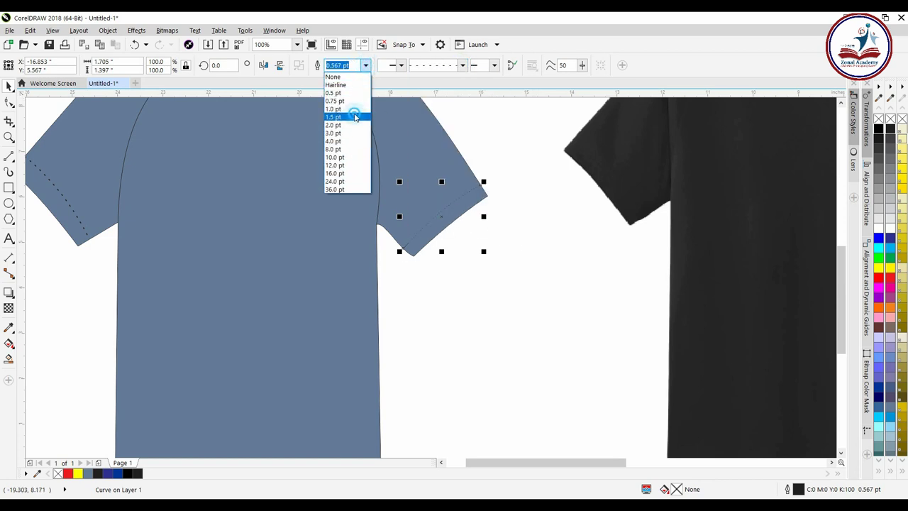
pyautogui.click(355, 116)
pyautogui.click(542, 265)
pyautogui.scroll(-4, 420, 278)
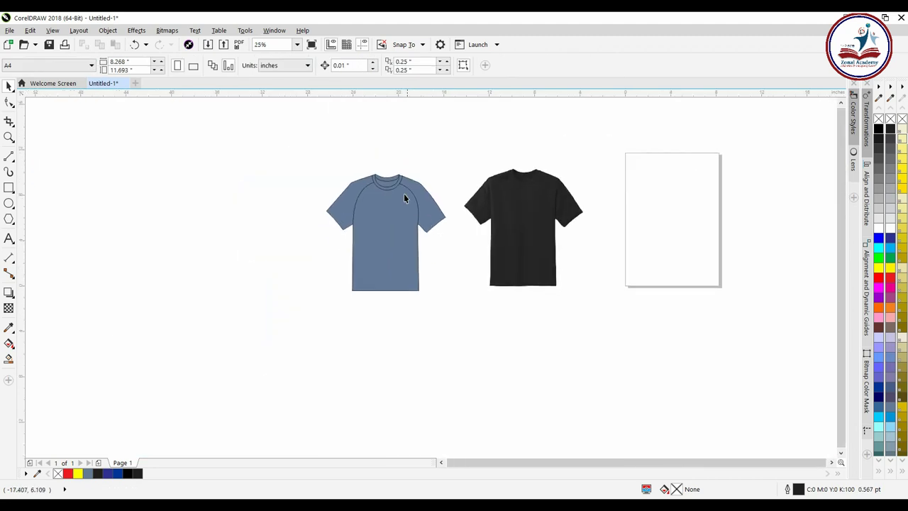
# Fill the inner neck piece between the front and back collar with 80% black.
pyautogui.scroll(4, 404, 193)
pyautogui.click(358, 158)
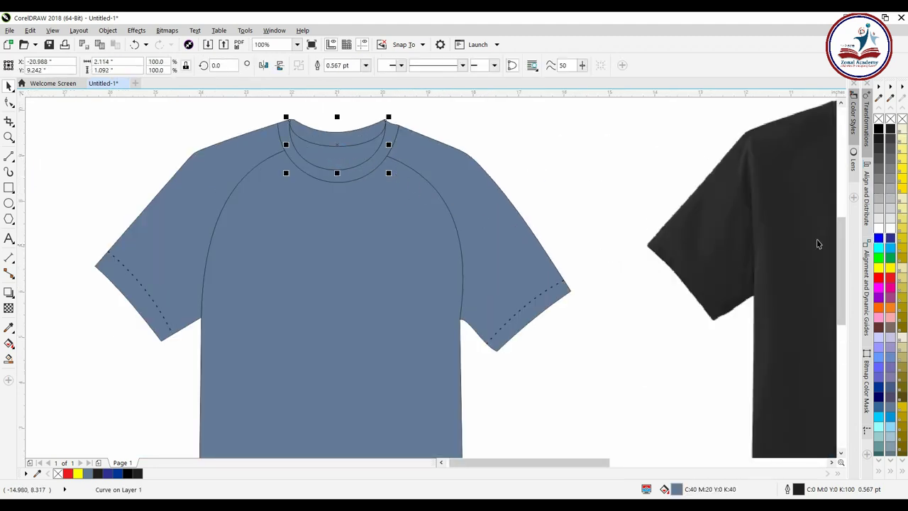
pyautogui.click(892, 151)
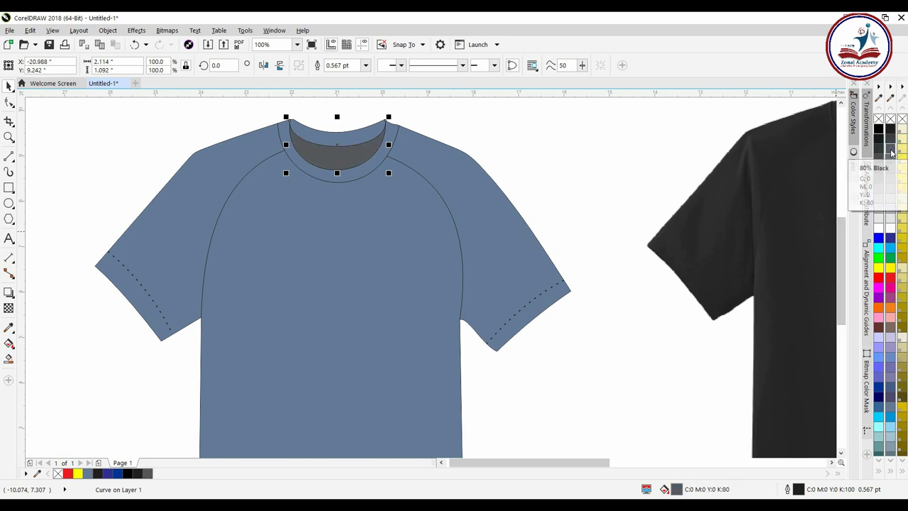
pyautogui.click(618, 161)
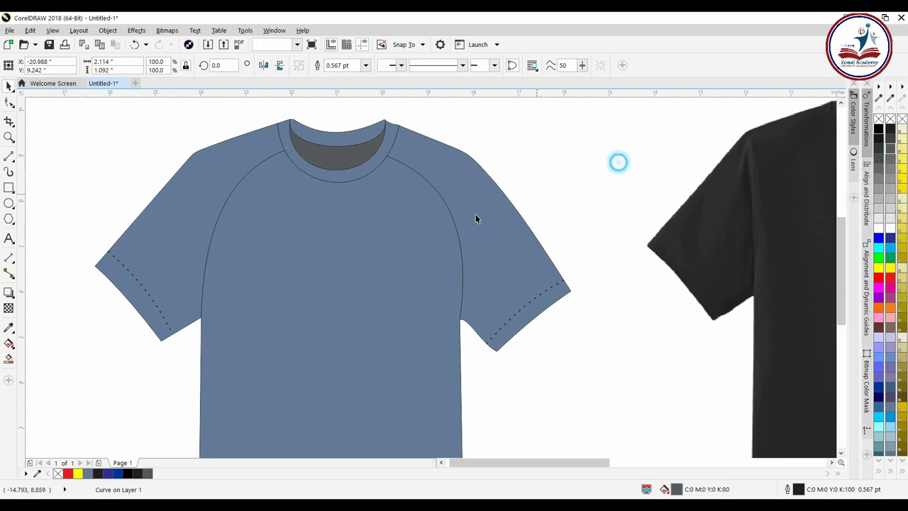
# Fill both sleeves and the shirt body together with 90% black.
pyautogui.click(182, 223)
pyautogui.keyDown('shift'); pyautogui.click(315, 328); pyautogui.keyUp('shift')
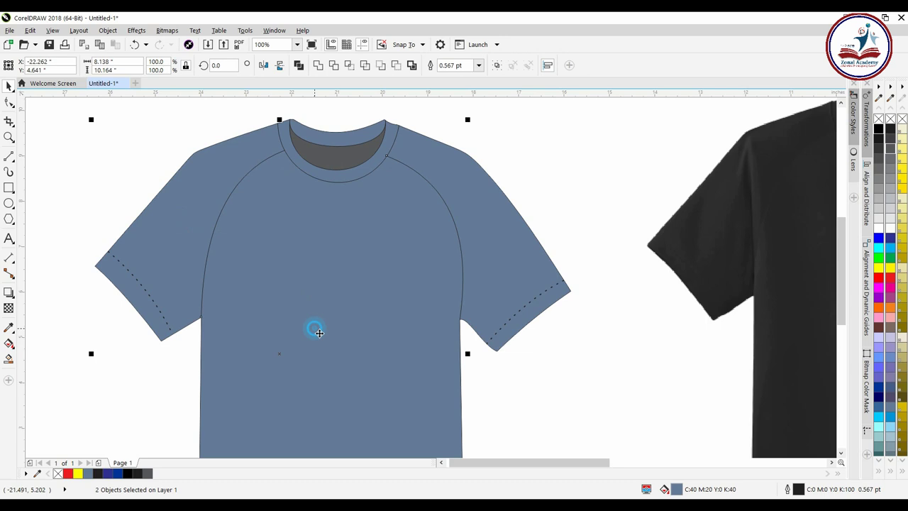
pyautogui.keyDown('shift'); pyautogui.click(490, 261); pyautogui.keyUp('shift')
pyautogui.click(892, 142)
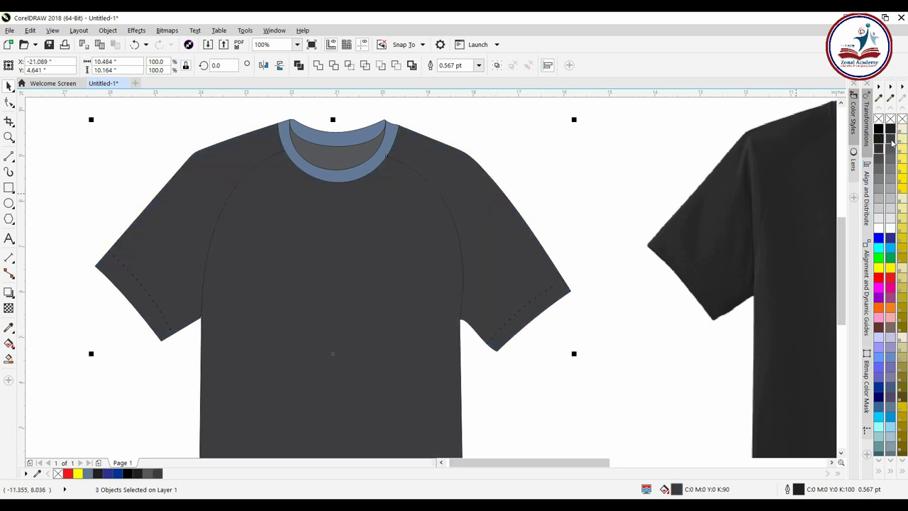
pyautogui.click(602, 154)
# Try different black tints on the front collar band, including 100% and 70%, and settle on the shirt body's dark grey.
pyautogui.click(396, 143)
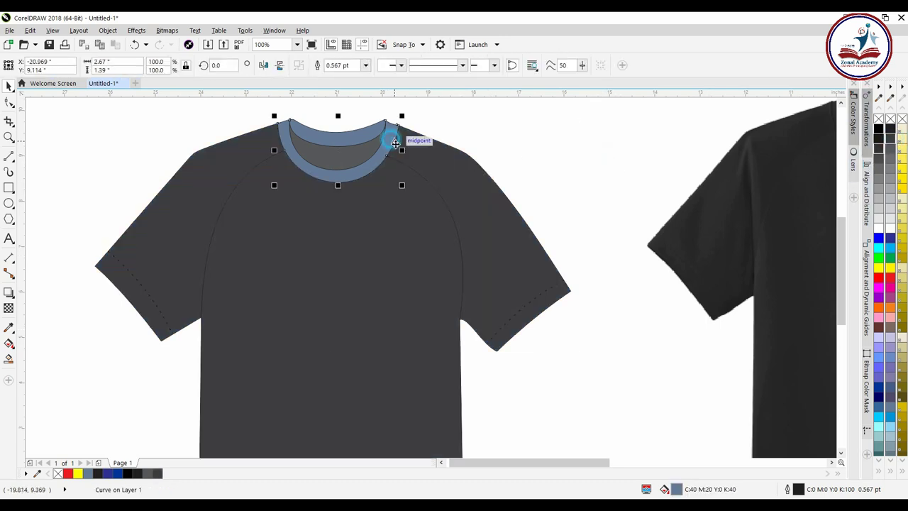
pyautogui.click(892, 144)
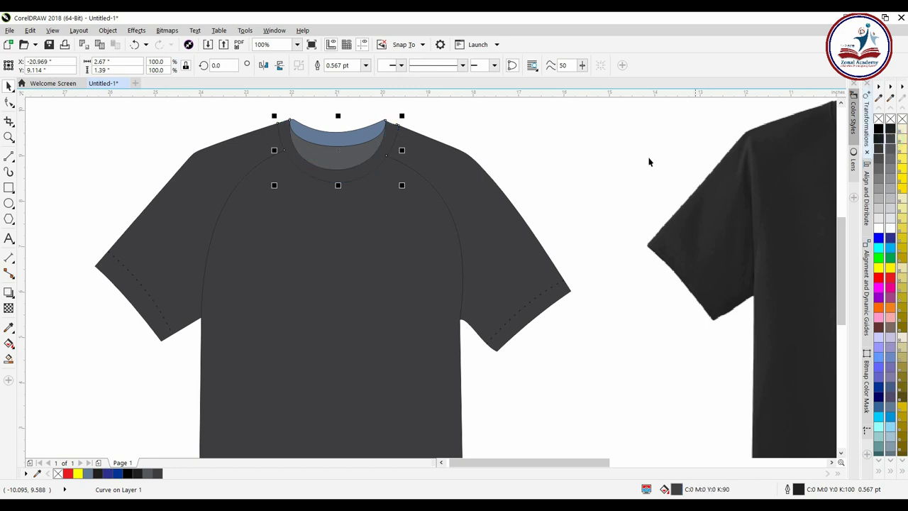
pyautogui.click(891, 133)
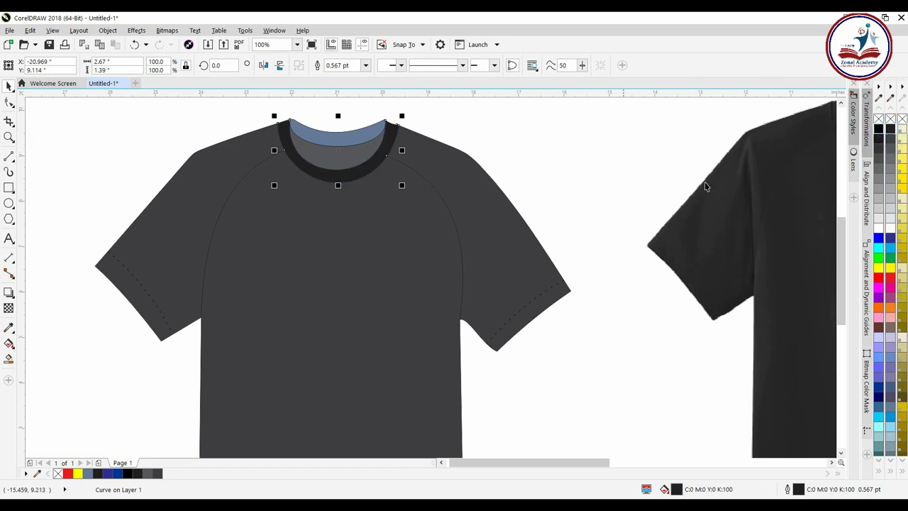
pyautogui.click(892, 161)
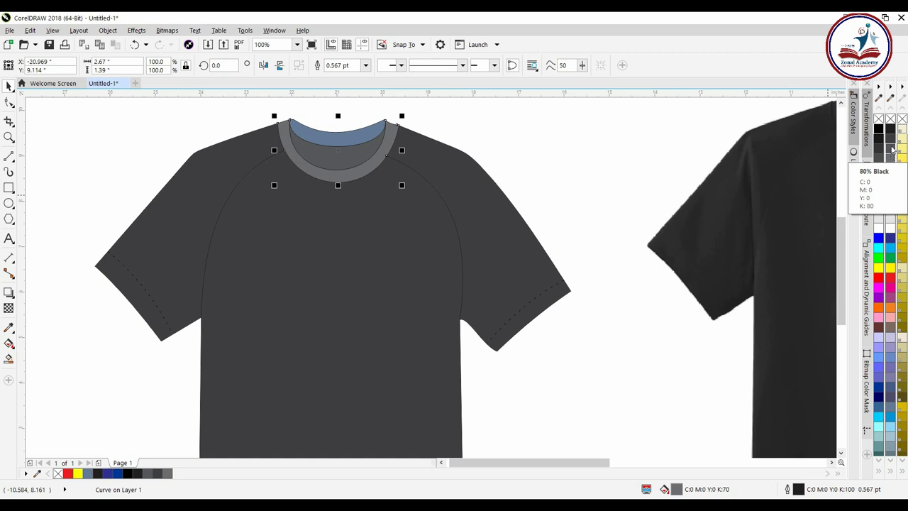
pyautogui.click(892, 149)
pyautogui.click(563, 116)
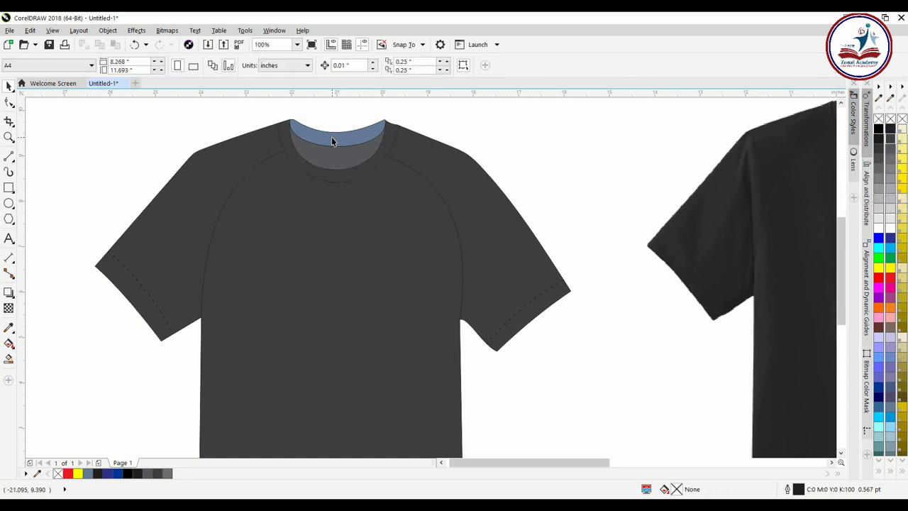
# Fill the back collar strip along the top of the neckline with 90% black.
pyautogui.click(331, 140)
pyautogui.click(890, 138)
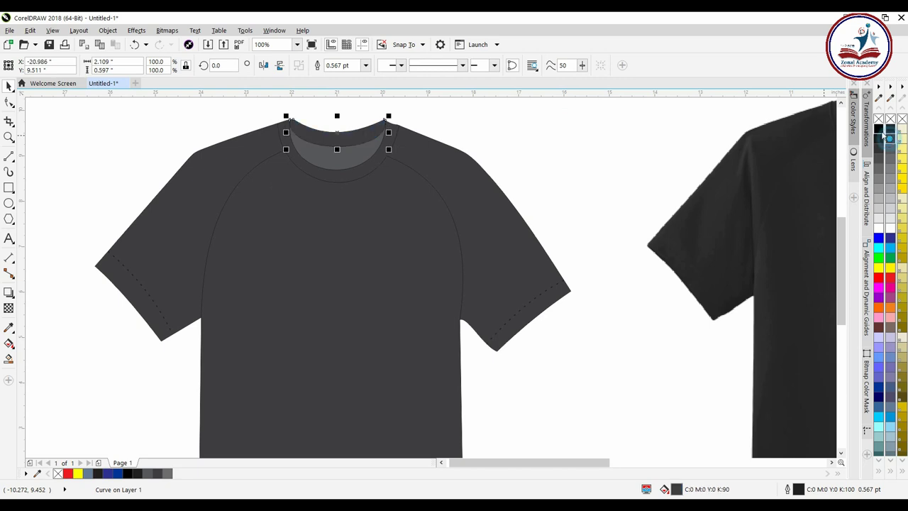
pyautogui.click(653, 140)
# Select all pieces of the traced shirt, including the dashed hem lines, and set their outlines to white.
pyautogui.scroll(-3, 325, 159)
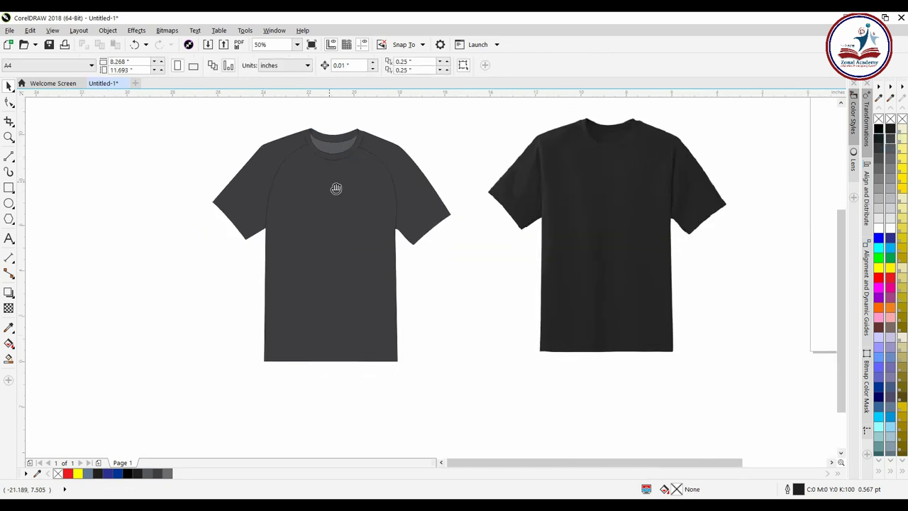
pyautogui.scroll(3, 247, 197)
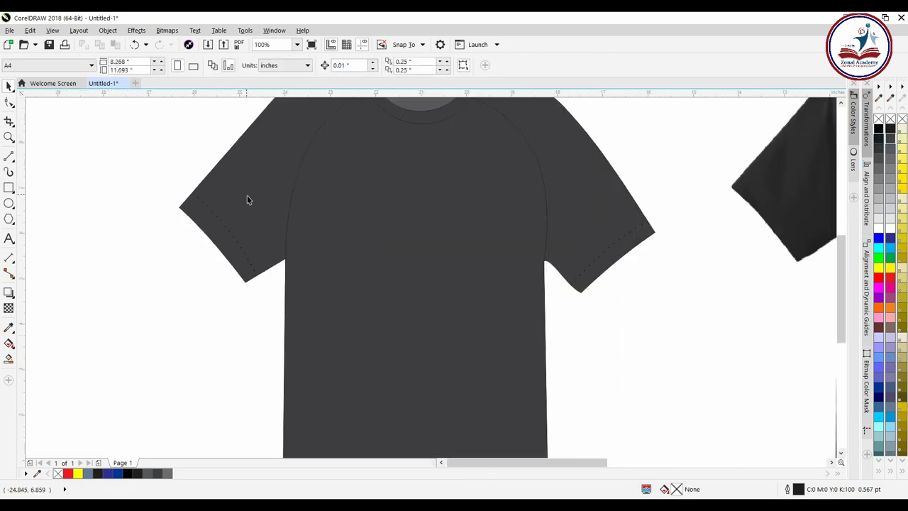
pyautogui.scroll(-3, 254, 203)
pyautogui.moveTo(165, 122); pyautogui.dragTo(482, 416)
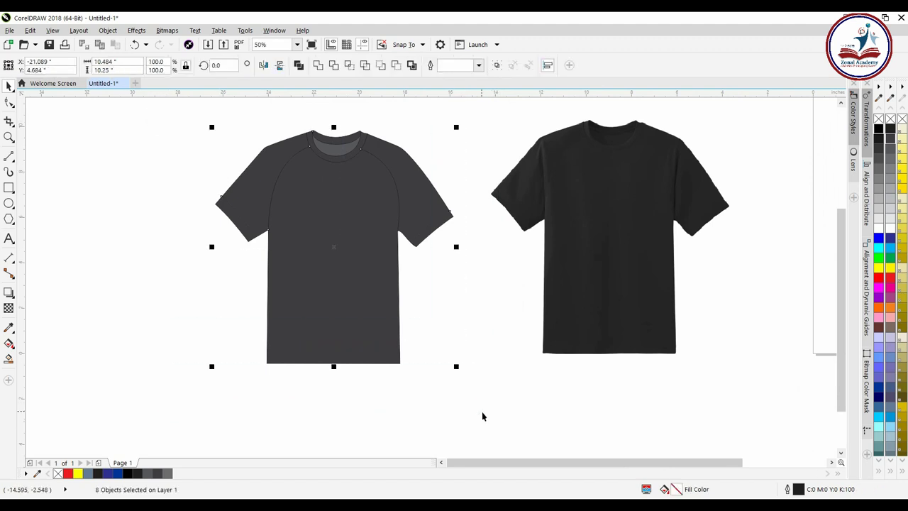
pyautogui.rightClick(891, 229)
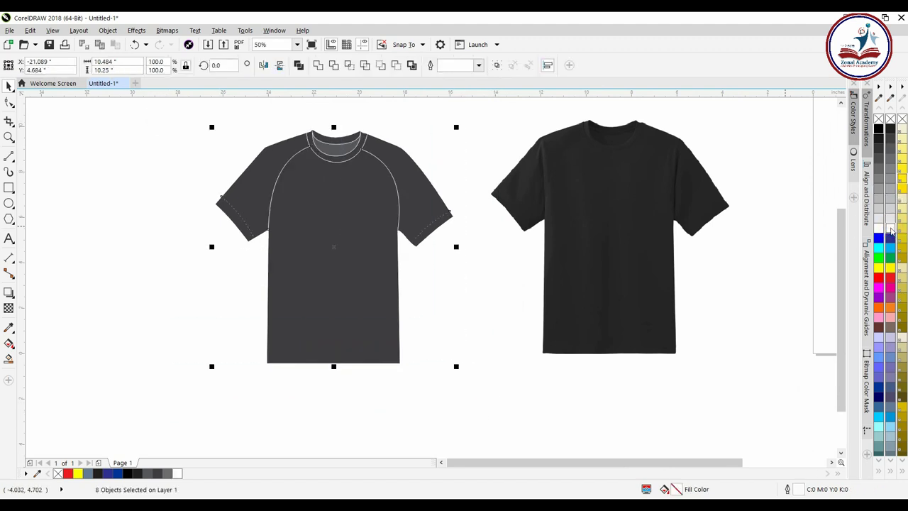
pyautogui.click(452, 291)
pyautogui.scroll(4, 332, 141)
pyautogui.scroll(-4, 332, 142)
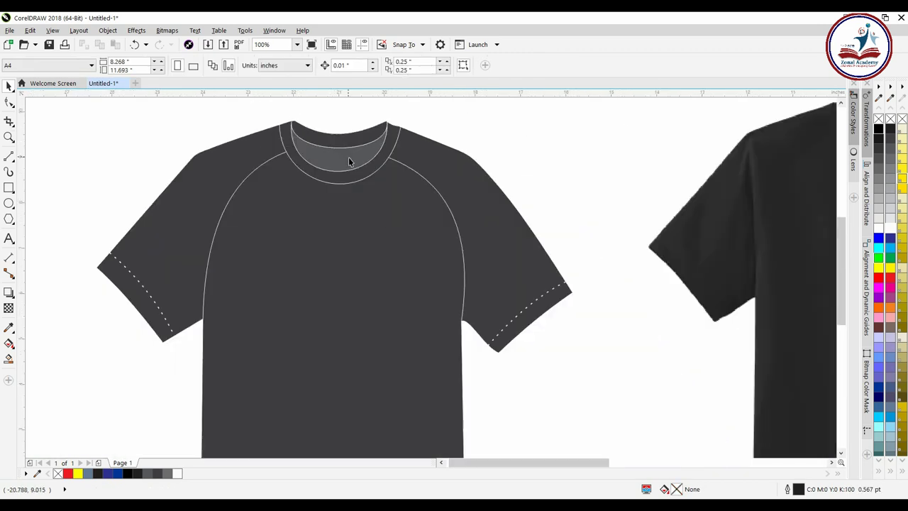